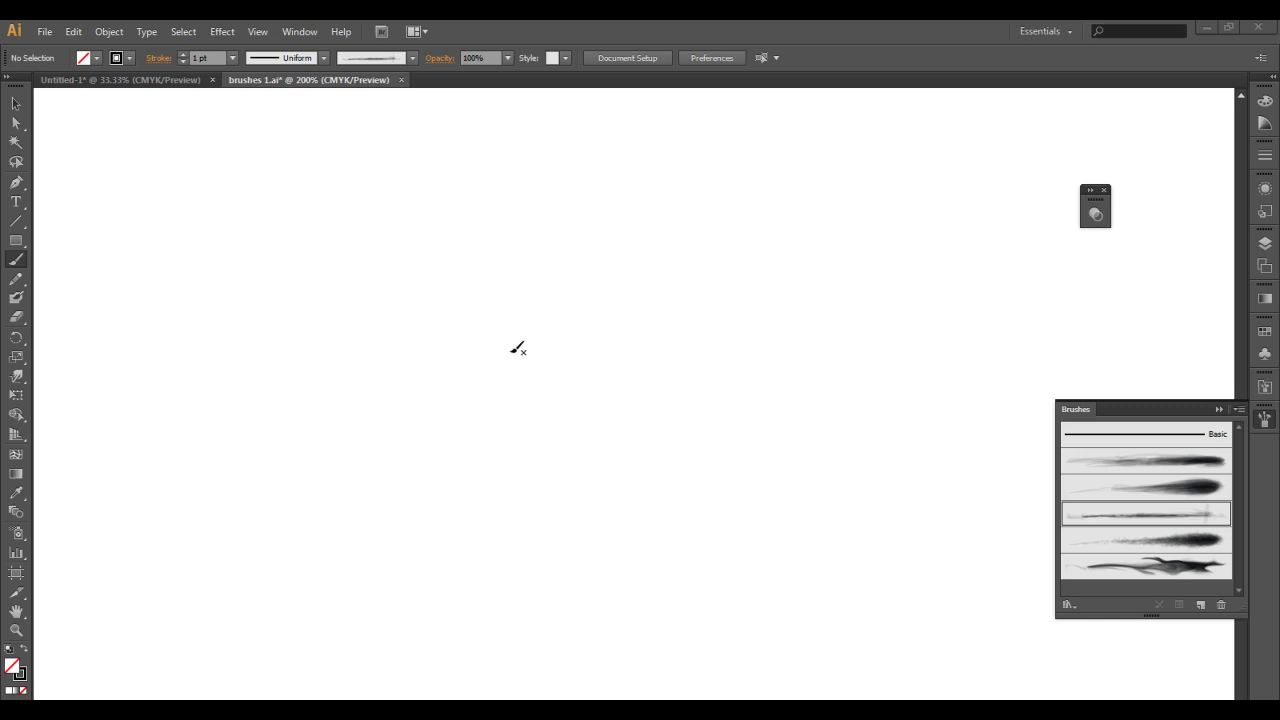
Select Art Brush 1 and keep its colorization method set to Tints and Shades.
{"action": "key", "text": "space"}
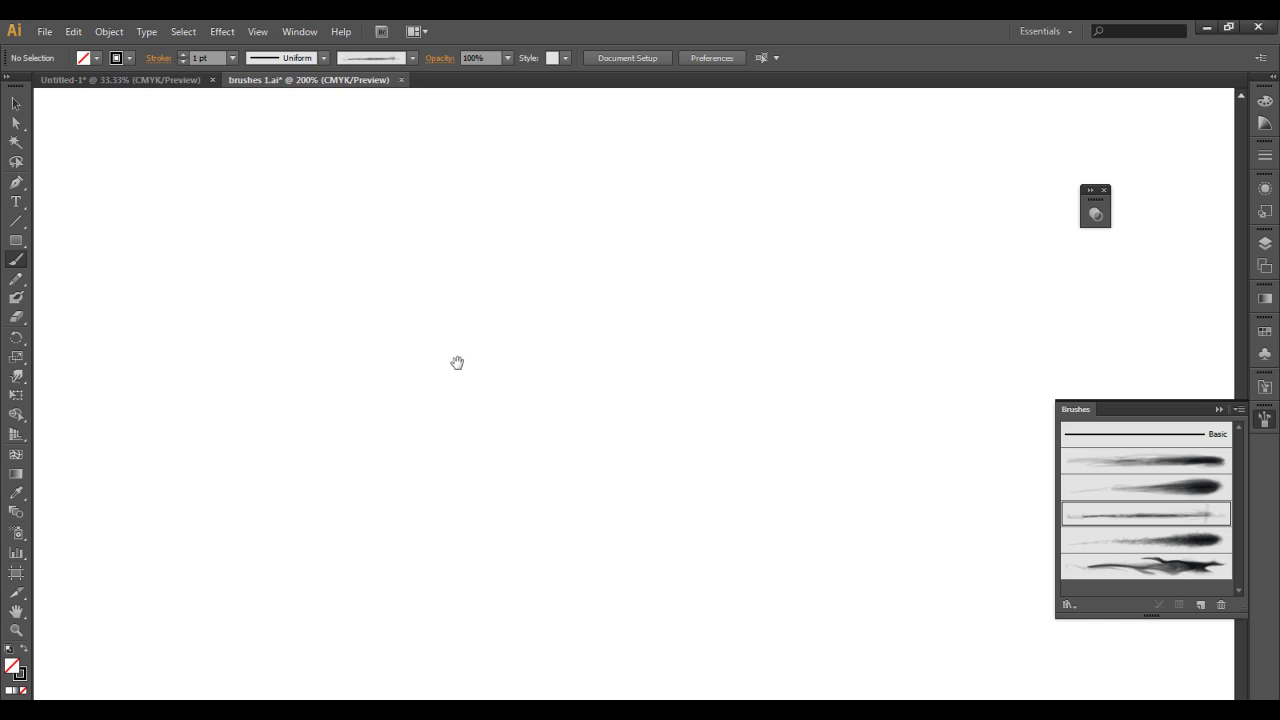
{"action": "left_click", "coordinate": [1164, 464]}
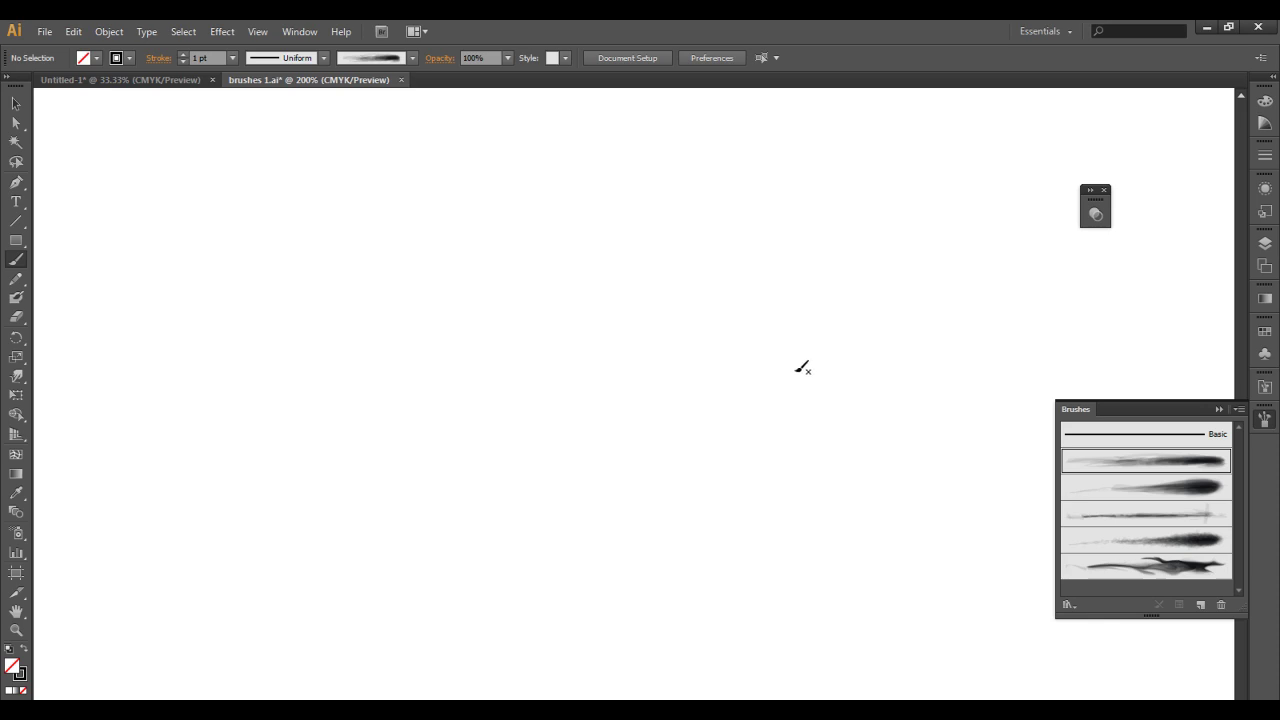
{"action": "double_click", "coordinate": [1139, 465]}
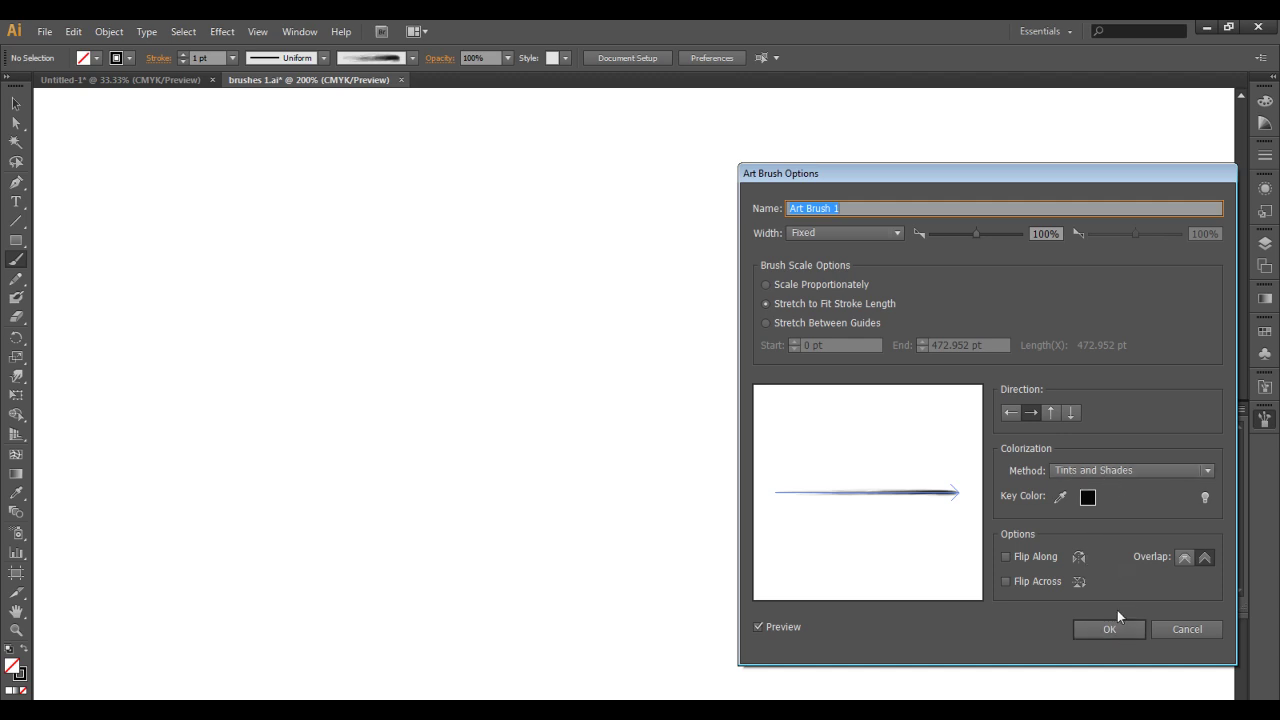
{"action": "left_click", "coordinate": [1120, 470]}
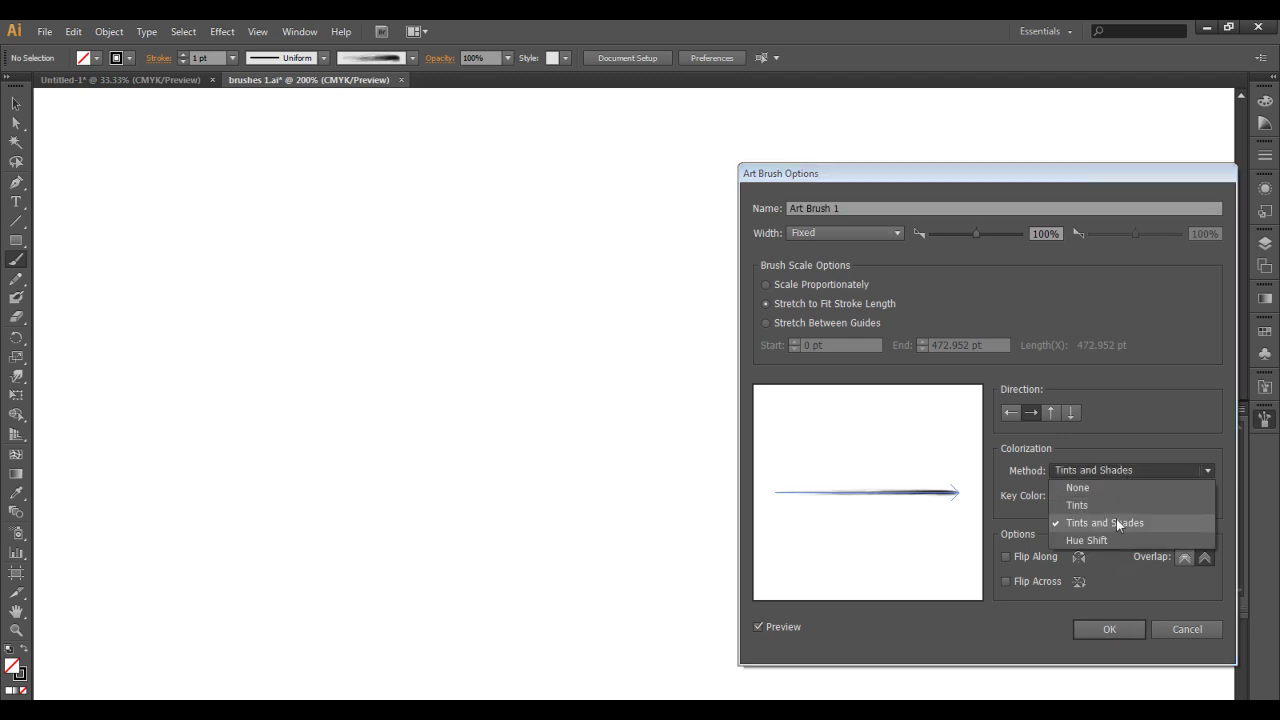
{"action": "left_click", "coordinate": [1118, 628]}
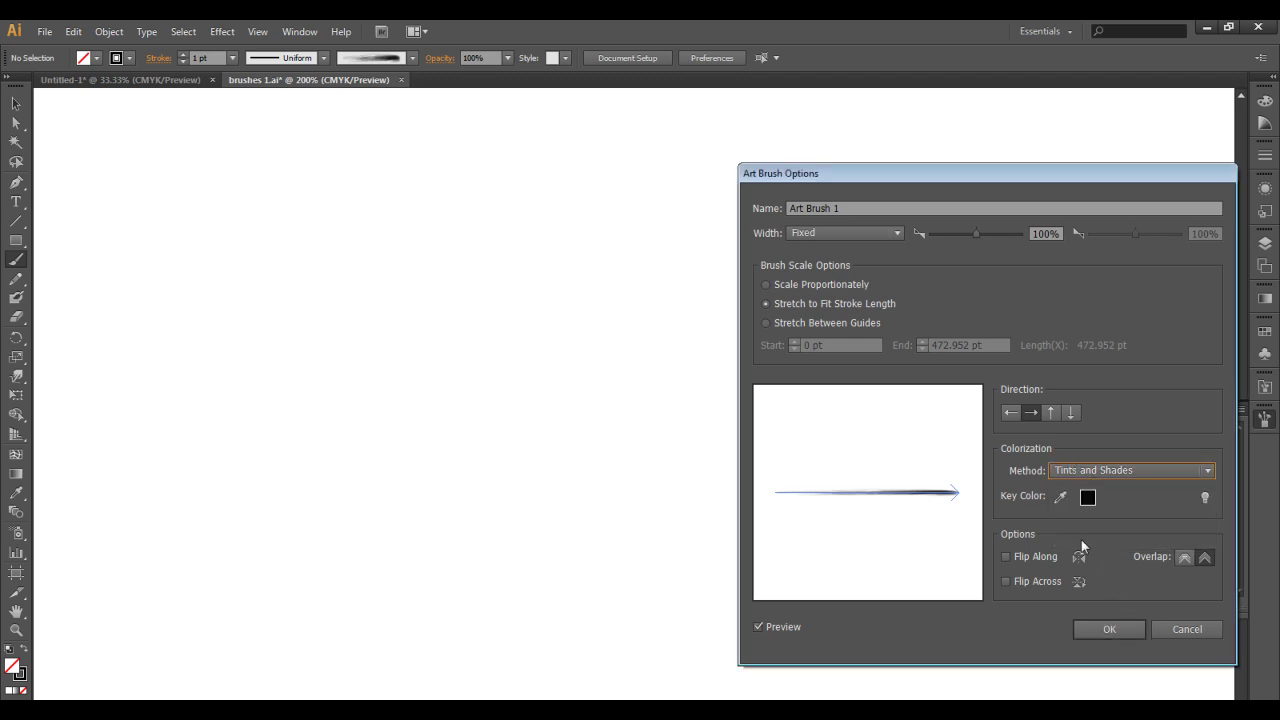
{"action": "left_click", "coordinate": [1105, 628]}
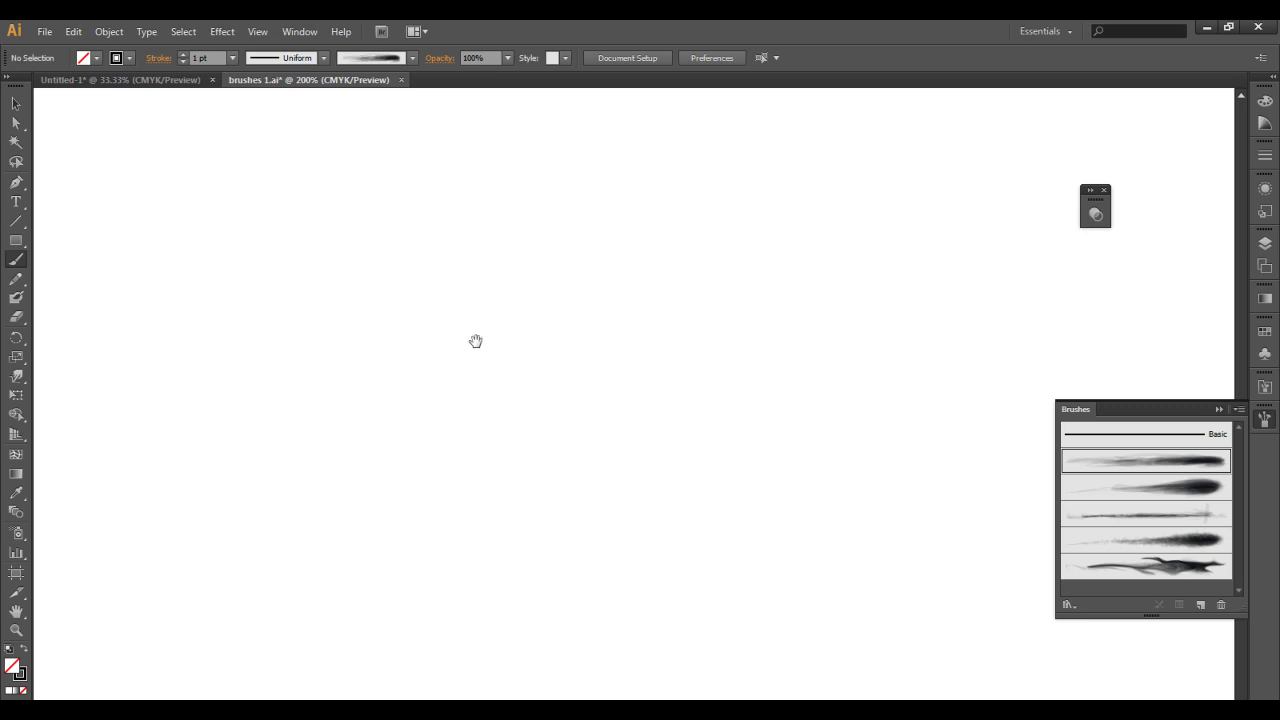
Set the paintbrush opacity to 10% and the stroke weight to 5 pt.
{"action": "left_click", "coordinate": [22, 686]}
{"action": "left_click", "coordinate": [507, 58]}
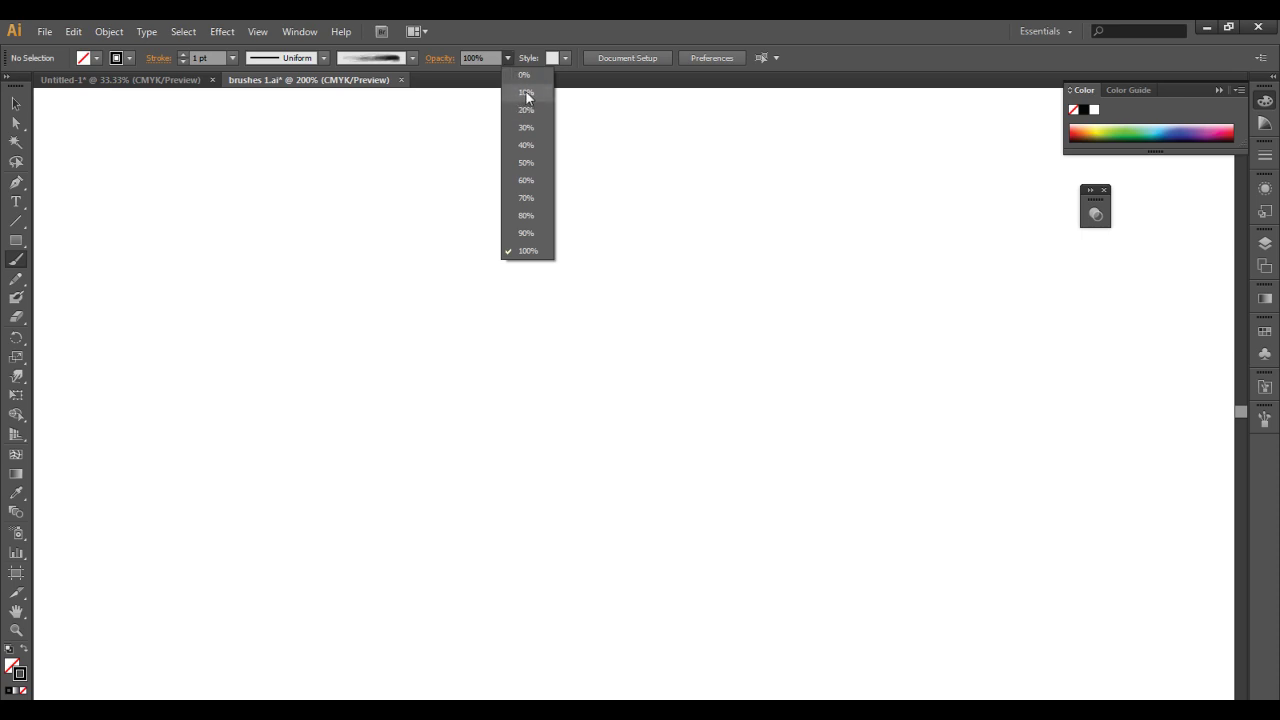
{"action": "left_click", "coordinate": [525, 92]}
{"action": "left_click", "coordinate": [182, 54]}
{"action": "left_click", "coordinate": [182, 54]}
{"action": "left_click", "coordinate": [182, 54]}
{"action": "left_click", "coordinate": [182, 54]}
Paint overlapping soft, faint strokes with Art Brush 1 across the middle of the canvas.
{"action": "mouse_move", "coordinate": [788, 308]}
{"action": "left_mouse_down"}
{"action": "mouse_move", "coordinate": [804, 346]}
{"action": "mouse_move", "coordinate": [590, 354]}
{"action": "left_mouse_up"}
{"action": "left_click_drag", "start_coordinate": [684, 322], "coordinate": [545, 368]}
{"action": "left_click_drag", "start_coordinate": [634, 338], "coordinate": [496, 404]}
{"action": "mouse_move", "coordinate": [674, 315]}
{"action": "left_mouse_down"}
{"action": "mouse_move", "coordinate": [536, 388]}
{"action": "mouse_move", "coordinate": [556, 374]}
{"action": "left_mouse_up"}
{"action": "mouse_move", "coordinate": [543, 303]}
{"action": "left_mouse_down"}
{"action": "mouse_move", "coordinate": [480, 364]}
{"action": "mouse_move", "coordinate": [456, 344]}
{"action": "left_mouse_up"}
{"action": "left_click_drag", "start_coordinate": [546, 318], "coordinate": [448, 304]}
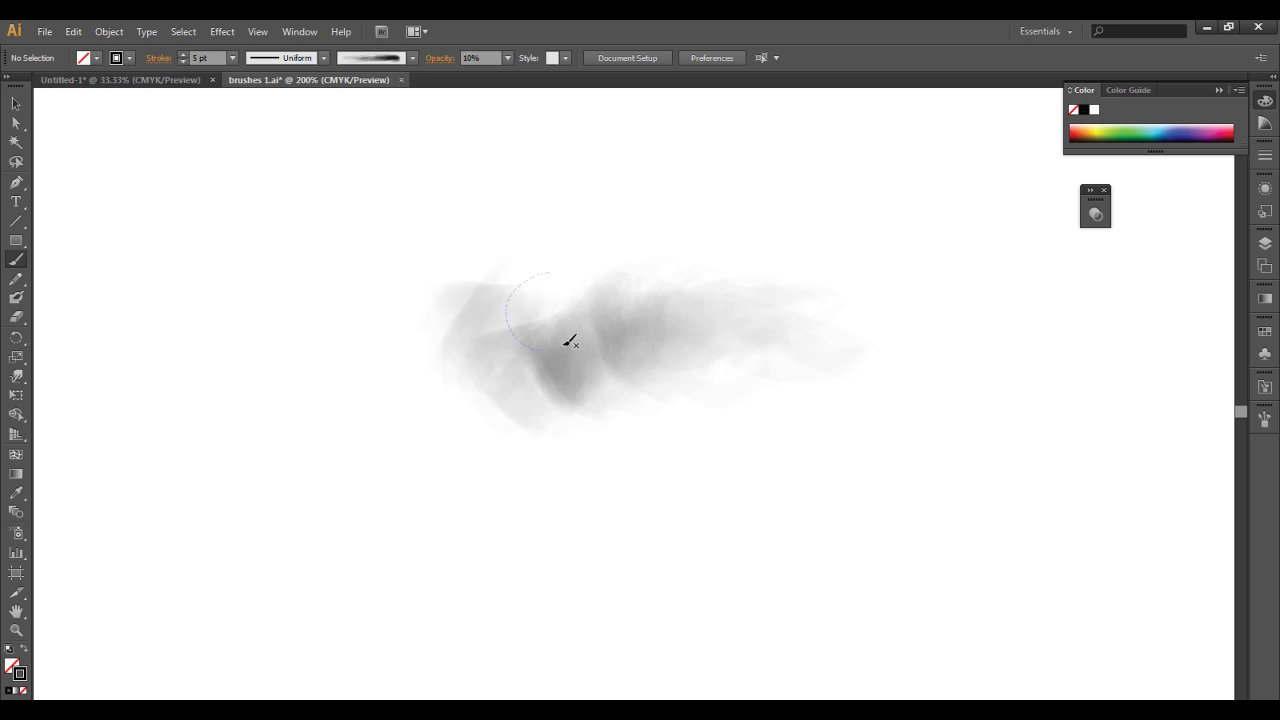
{"action": "left_click_drag", "start_coordinate": [565, 345], "coordinate": [580, 338]}
{"action": "mouse_move", "coordinate": [537, 294]}
{"action": "left_mouse_down"}
{"action": "mouse_move", "coordinate": [529, 362]}
{"action": "mouse_move", "coordinate": [566, 342]}
{"action": "left_mouse_up"}
{"action": "mouse_move", "coordinate": [529, 305]}
{"action": "left_mouse_down"}
{"action": "mouse_move", "coordinate": [526, 364]}
{"action": "mouse_move", "coordinate": [606, 316]}
{"action": "left_mouse_up"}
{"action": "mouse_move", "coordinate": [544, 298]}
{"action": "left_mouse_down"}
{"action": "mouse_move", "coordinate": [543, 334]}
{"action": "mouse_move", "coordinate": [606, 324]}
{"action": "left_mouse_up"}
Set the opacity to 50% and paint darker petal-like strokes over the faint ones.
{"action": "left_click", "coordinate": [509, 57]}
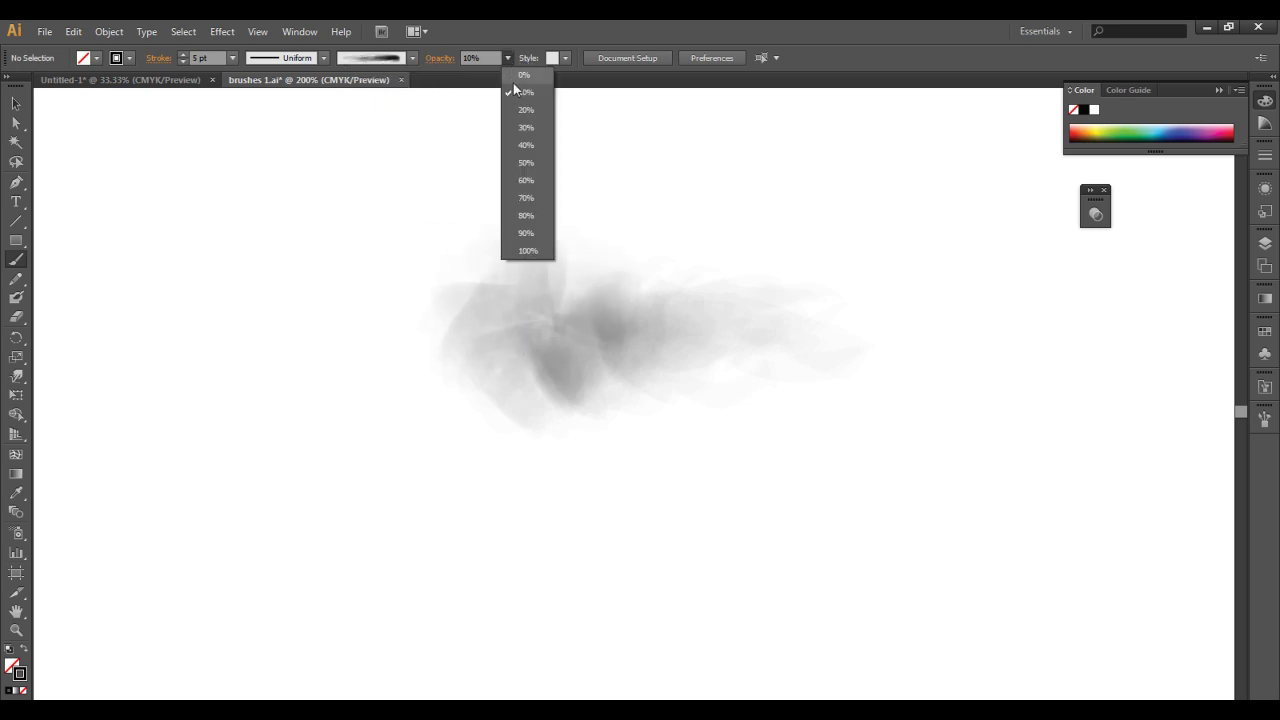
{"action": "left_click", "coordinate": [520, 166]}
{"action": "mouse_move", "coordinate": [561, 337]}
{"action": "left_mouse_down"}
{"action": "mouse_move", "coordinate": [545, 331]}
{"action": "mouse_move", "coordinate": [551, 366]}
{"action": "mouse_move", "coordinate": [538, 333]}
{"action": "mouse_move", "coordinate": [559, 356]}
{"action": "mouse_move", "coordinate": [590, 347]}
{"action": "mouse_move", "coordinate": [605, 312]}
{"action": "left_mouse_up"}
Set the stroke weight to 2 pt and paint a chain of curved strokes sweeping beneath the petal shape.
{"action": "left_click", "coordinate": [231, 57]}
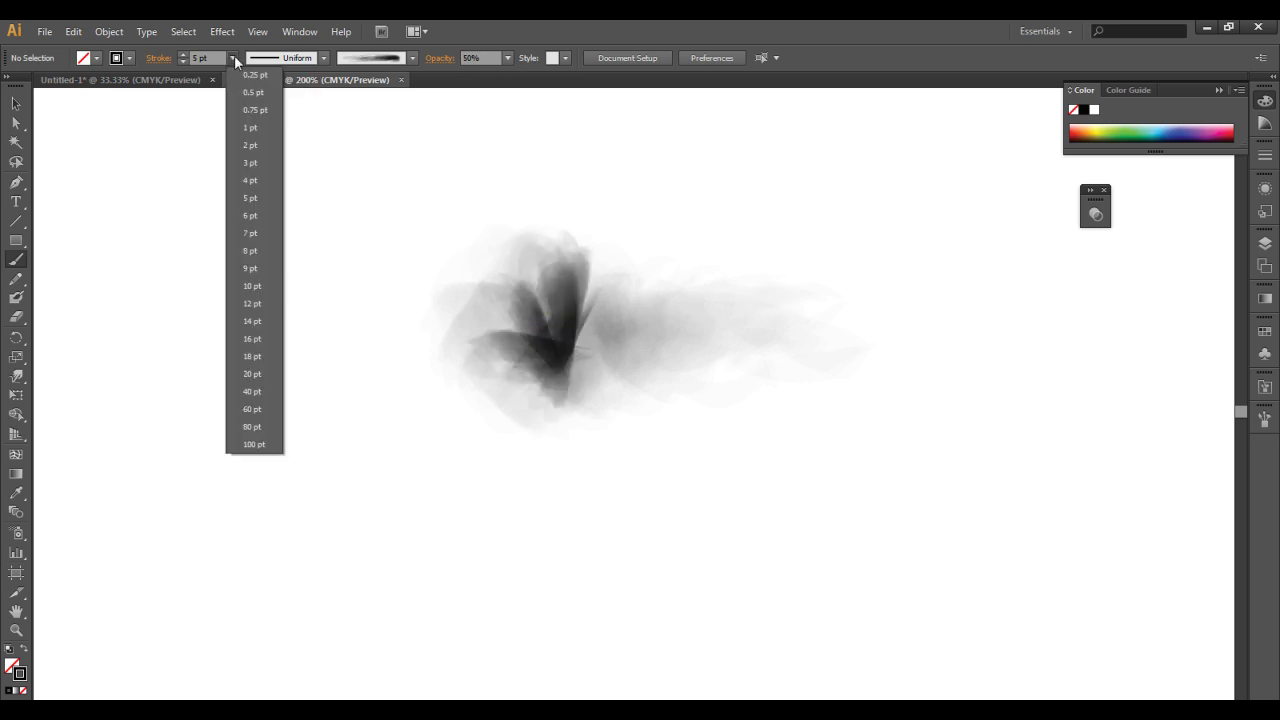
{"action": "left_click", "coordinate": [252, 146]}
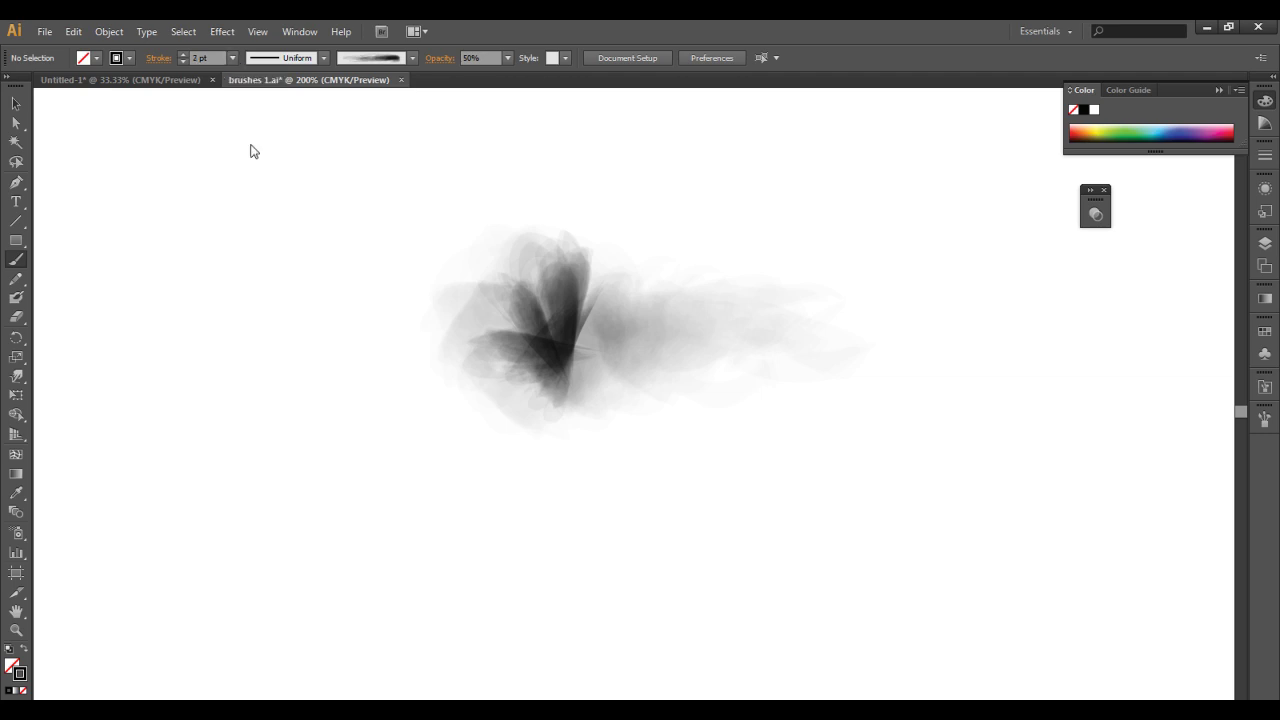
{"action": "mouse_move", "coordinate": [777, 302]}
{"action": "left_mouse_down"}
{"action": "mouse_move", "coordinate": [845, 308]}
{"action": "mouse_move", "coordinate": [666, 320]}
{"action": "mouse_move", "coordinate": [825, 298]}
{"action": "left_mouse_up"}
{"action": "mouse_move", "coordinate": [749, 314]}
{"action": "left_mouse_down"}
{"action": "mouse_move", "coordinate": [652, 348]}
{"action": "mouse_move", "coordinate": [583, 407]}
{"action": "left_mouse_up"}
{"action": "left_click_drag", "start_coordinate": [655, 348], "coordinate": [491, 424]}
{"action": "mouse_move", "coordinate": [622, 360]}
{"action": "left_mouse_down"}
{"action": "mouse_move", "coordinate": [553, 402]}
{"action": "mouse_move", "coordinate": [443, 373]}
{"action": "mouse_move", "coordinate": [410, 340]}
{"action": "left_mouse_up"}
{"action": "left_click_drag", "start_coordinate": [466, 391], "coordinate": [414, 332]}
{"action": "left_click_drag", "start_coordinate": [412, 335], "coordinate": [418, 352]}
Paint a stack of overlapping horizontal strokes below and to the right of the curved strokes.
{"action": "mouse_move", "coordinate": [560, 468]}
{"action": "left_mouse_down"}
{"action": "mouse_move", "coordinate": [674, 443]}
{"action": "mouse_move", "coordinate": [1005, 460]}
{"action": "left_mouse_up"}
{"action": "left_click_drag", "start_coordinate": [615, 491], "coordinate": [951, 474]}
{"action": "left_click_drag", "start_coordinate": [700, 470], "coordinate": [1052, 487]}
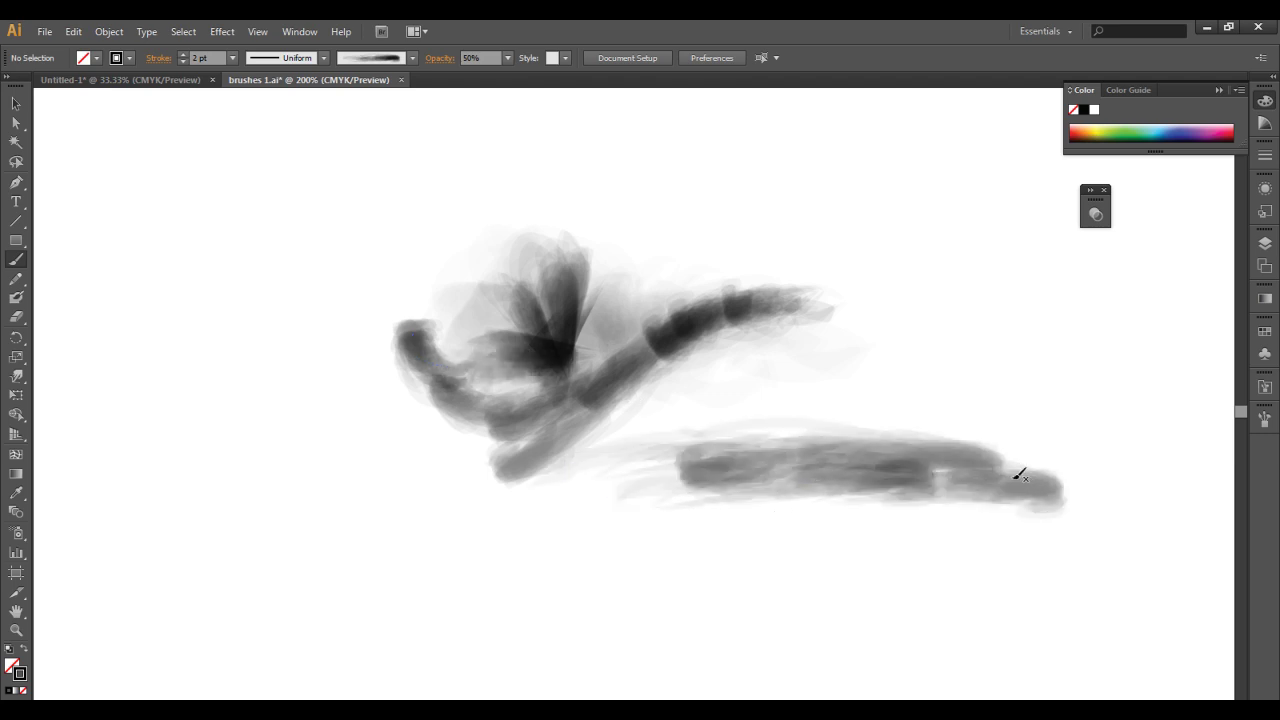
{"action": "mouse_move", "coordinate": [1012, 442]}
{"action": "left_mouse_down"}
{"action": "mouse_move", "coordinate": [778, 434]}
{"action": "mouse_move", "coordinate": [940, 424]}
{"action": "left_mouse_up"}
Paint two R-shaped letters with a small dark patch of strokes in the empty area above the flower.
{"action": "mouse_move", "coordinate": [298, 258]}
{"action": "left_mouse_down"}
{"action": "mouse_move", "coordinate": [348, 297]}
{"action": "mouse_move", "coordinate": [430, 428]}
{"action": "mouse_move", "coordinate": [412, 462]}
{"action": "left_mouse_up"}
{"action": "mouse_move", "coordinate": [320, 283]}
{"action": "left_mouse_down"}
{"action": "mouse_move", "coordinate": [437, 342]}
{"action": "mouse_move", "coordinate": [558, 368]}
{"action": "left_mouse_up"}
{"action": "mouse_move", "coordinate": [452, 215]}
{"action": "left_mouse_down"}
{"action": "mouse_move", "coordinate": [517, 349]}
{"action": "mouse_move", "coordinate": [491, 266]}
{"action": "mouse_move", "coordinate": [700, 318]}
{"action": "left_mouse_up"}
{"action": "mouse_move", "coordinate": [504, 213]}
{"action": "left_mouse_down"}
{"action": "mouse_move", "coordinate": [532, 208]}
{"action": "mouse_move", "coordinate": [578, 257]}
{"action": "left_mouse_up"}
{"action": "left_click_drag", "start_coordinate": [514, 158], "coordinate": [590, 260]}
Paint a handwritten word starting with a large V to the right of the R-shaped letters.
{"action": "mouse_move", "coordinate": [799, 306]}
{"action": "left_mouse_down"}
{"action": "mouse_move", "coordinate": [763, 294]}
{"action": "mouse_move", "coordinate": [518, 312]}
{"action": "left_mouse_up"}
{"action": "mouse_move", "coordinate": [560, 215]}
{"action": "left_mouse_down"}
{"action": "mouse_move", "coordinate": [621, 293]}
{"action": "mouse_move", "coordinate": [681, 172]}
{"action": "left_mouse_up"}
{"action": "left_click_drag", "start_coordinate": [702, 287], "coordinate": [775, 314]}
{"action": "left_click_drag", "start_coordinate": [841, 224], "coordinate": [858, 245]}
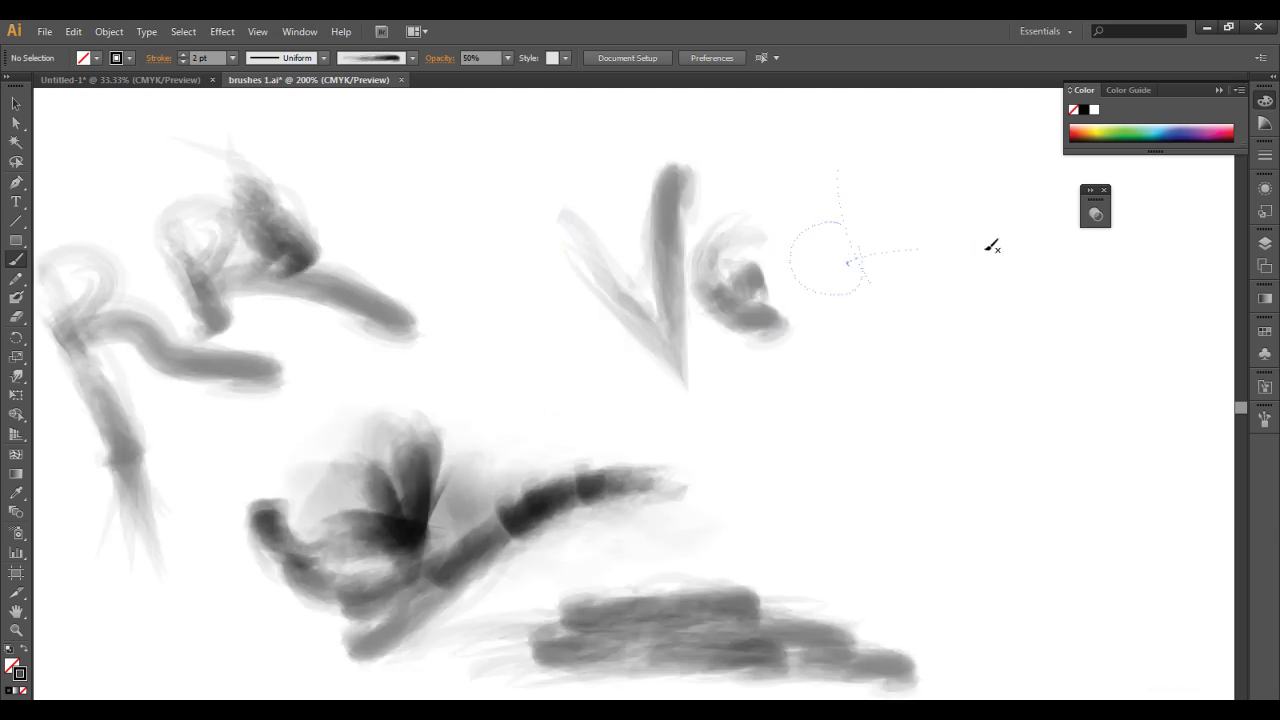
{"action": "mouse_move", "coordinate": [908, 366]}
{"action": "left_mouse_down"}
{"action": "mouse_move", "coordinate": [806, 386]}
{"action": "mouse_move", "coordinate": [764, 411]}
{"action": "left_mouse_up"}
{"action": "left_click_drag", "start_coordinate": [862, 252], "coordinate": [818, 225]}
{"action": "left_click_drag", "start_coordinate": [836, 195], "coordinate": [883, 295]}
{"action": "mouse_move", "coordinate": [937, 246]}
{"action": "left_mouse_down"}
{"action": "mouse_move", "coordinate": [942, 266]}
{"action": "mouse_move", "coordinate": [912, 233]}
{"action": "left_mouse_up"}
{"action": "mouse_move", "coordinate": [975, 227]}
{"action": "left_mouse_down"}
{"action": "mouse_move", "coordinate": [962, 292]}
{"action": "mouse_move", "coordinate": [1044, 206]}
{"action": "left_mouse_up"}
{"action": "left_click_drag", "start_coordinate": [969, 128], "coordinate": [1044, 347]}
{"action": "left_click_drag", "start_coordinate": [740, 455], "coordinate": [792, 509]}
{"action": "left_click", "coordinate": [868, 404], "text": "ctrl+alt"}
{"action": "left_click_drag", "start_coordinate": [756, 408], "coordinate": [935, 332]}
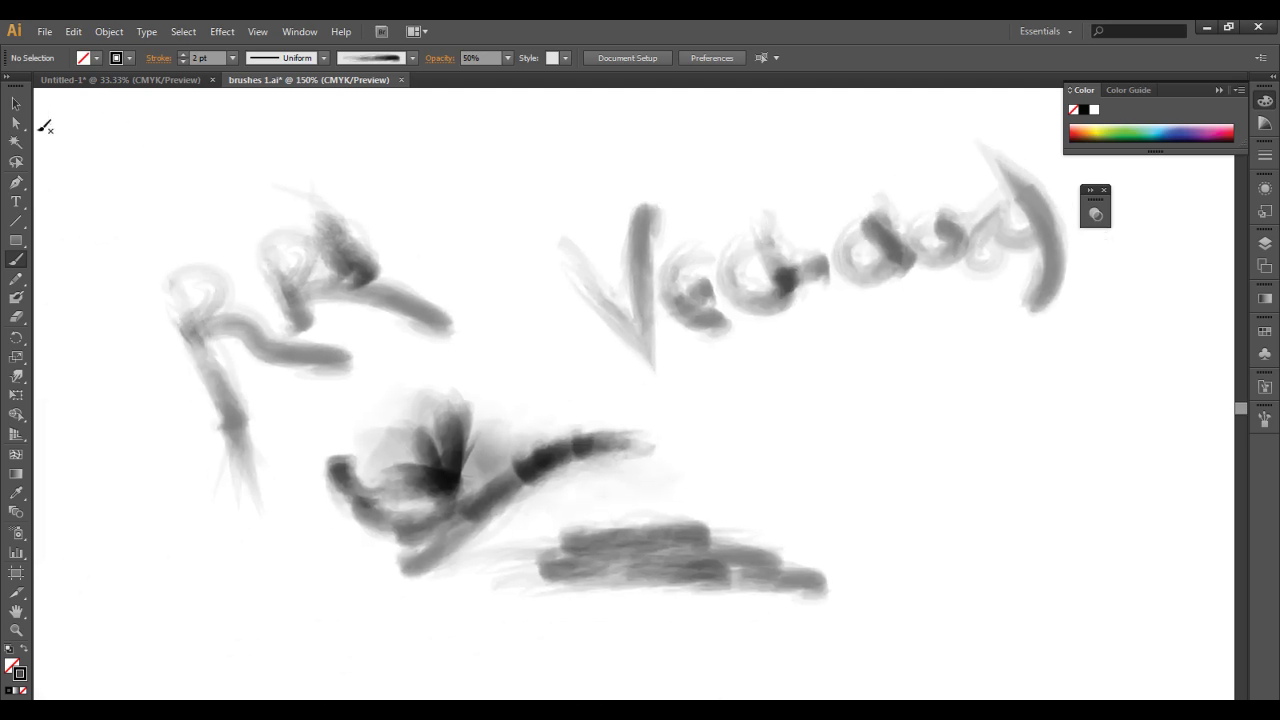
Select all the painted strokes and delete them to empty the canvas.
{"action": "key", "text": "v"}
{"action": "mouse_move", "coordinate": [138, 126]}
{"action": "left_mouse_down"}
{"action": "mouse_move", "coordinate": [709, 420]}
{"action": "mouse_move", "coordinate": [1051, 533]}
{"action": "left_mouse_up"}
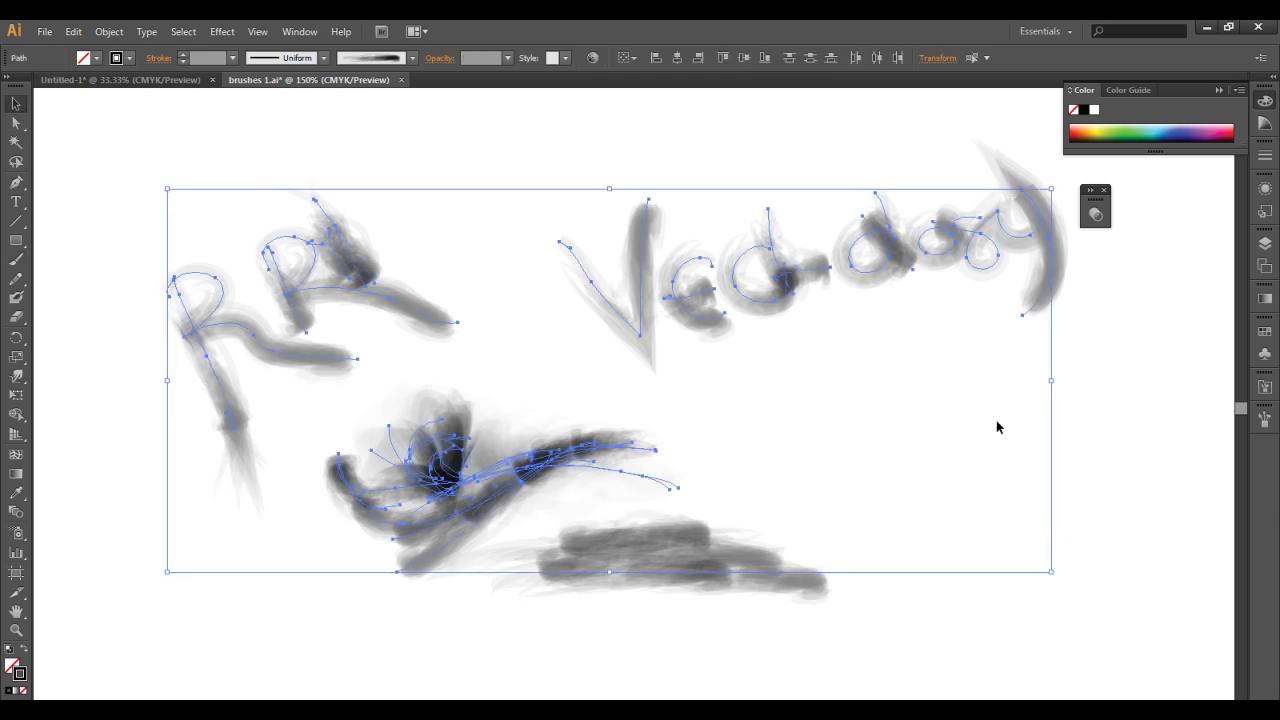
{"action": "key", "text": "Delete"}
{"action": "left_click_drag", "start_coordinate": [324, 394], "coordinate": [903, 598]}
{"action": "key", "text": "Delete"}
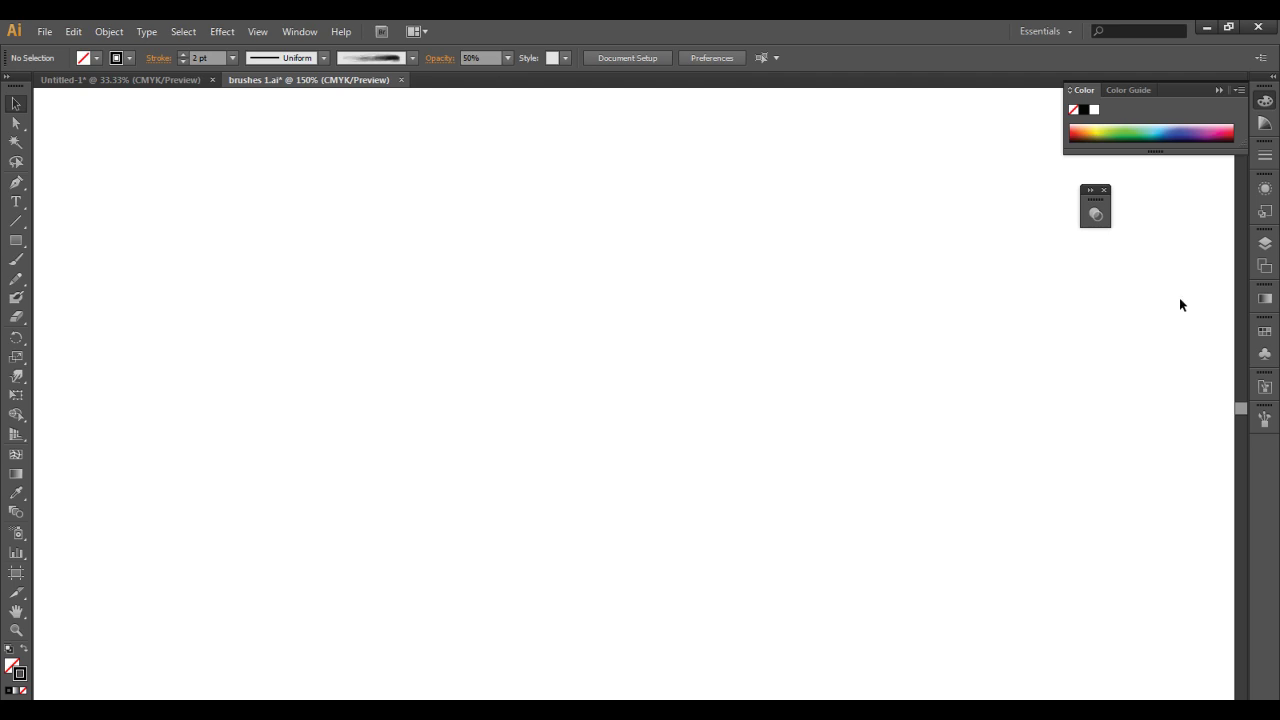
Select Art Brush 2 and paint several overlapping curved strokes that taper toward the right.
{"action": "left_click", "coordinate": [1265, 421]}
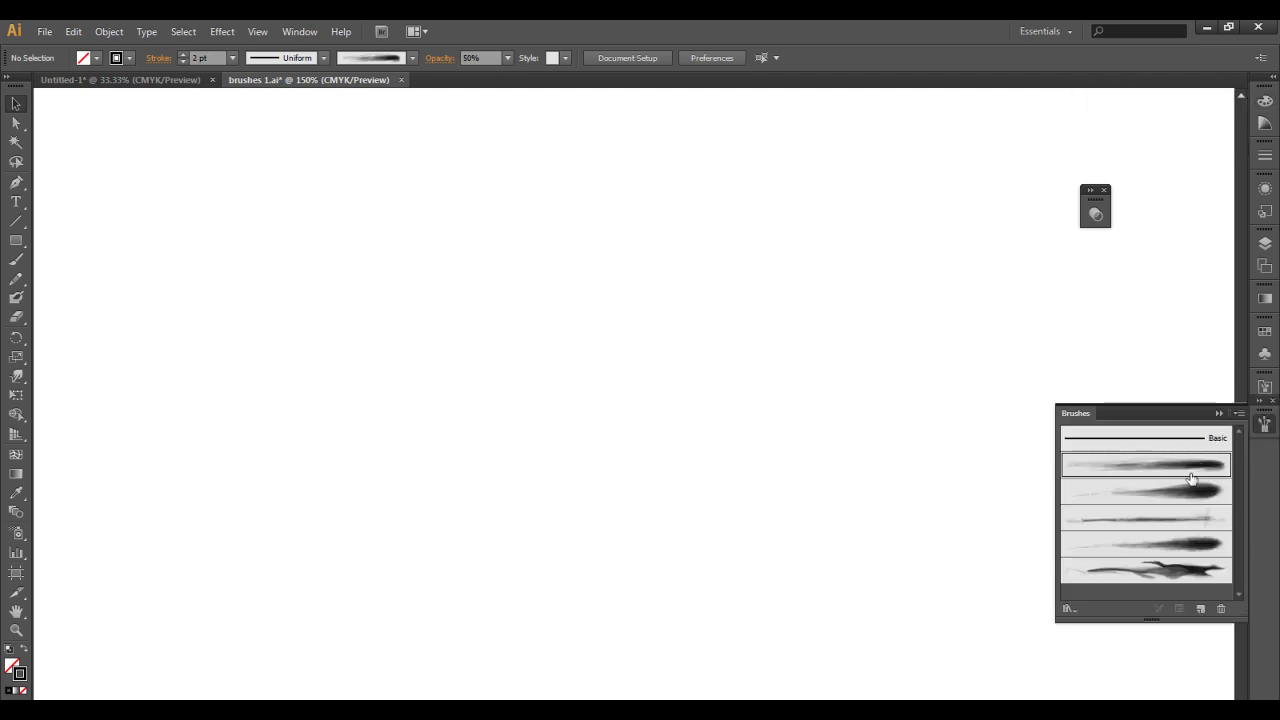
{"action": "left_click", "coordinate": [1189, 490]}
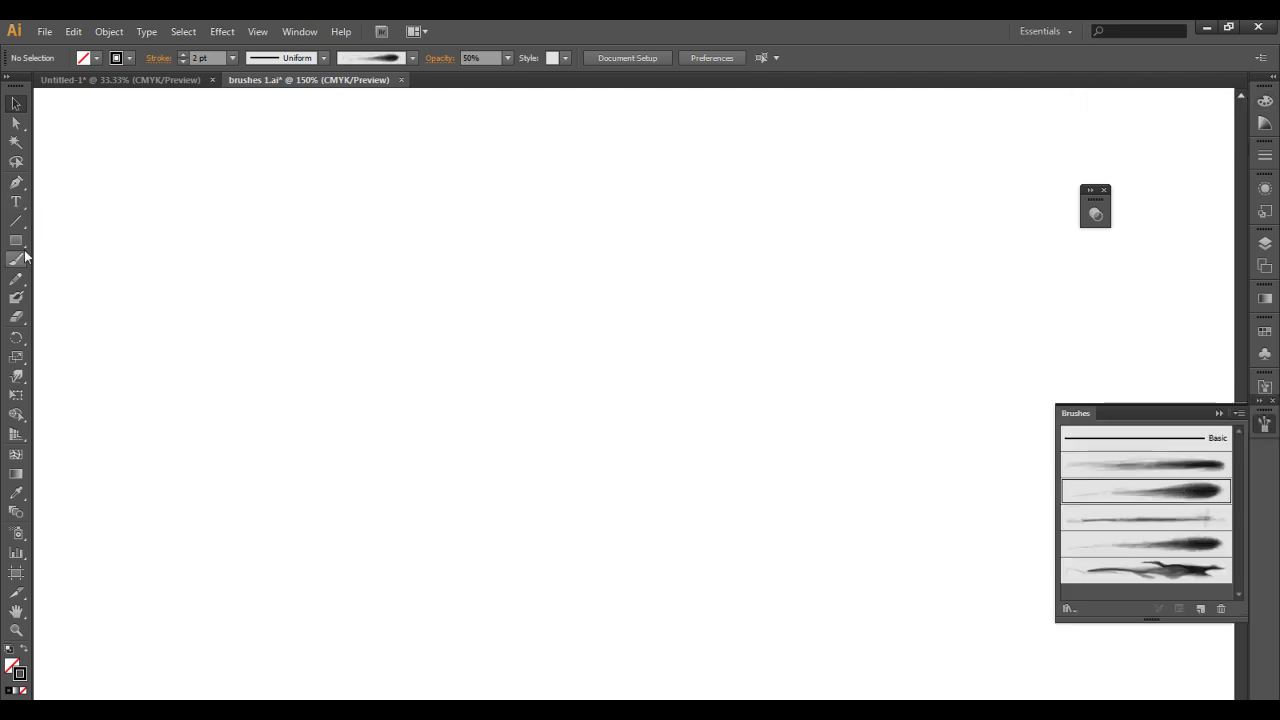
{"action": "left_click", "coordinate": [16, 259]}
{"action": "left_click_drag", "start_coordinate": [878, 393], "coordinate": [535, 372]}
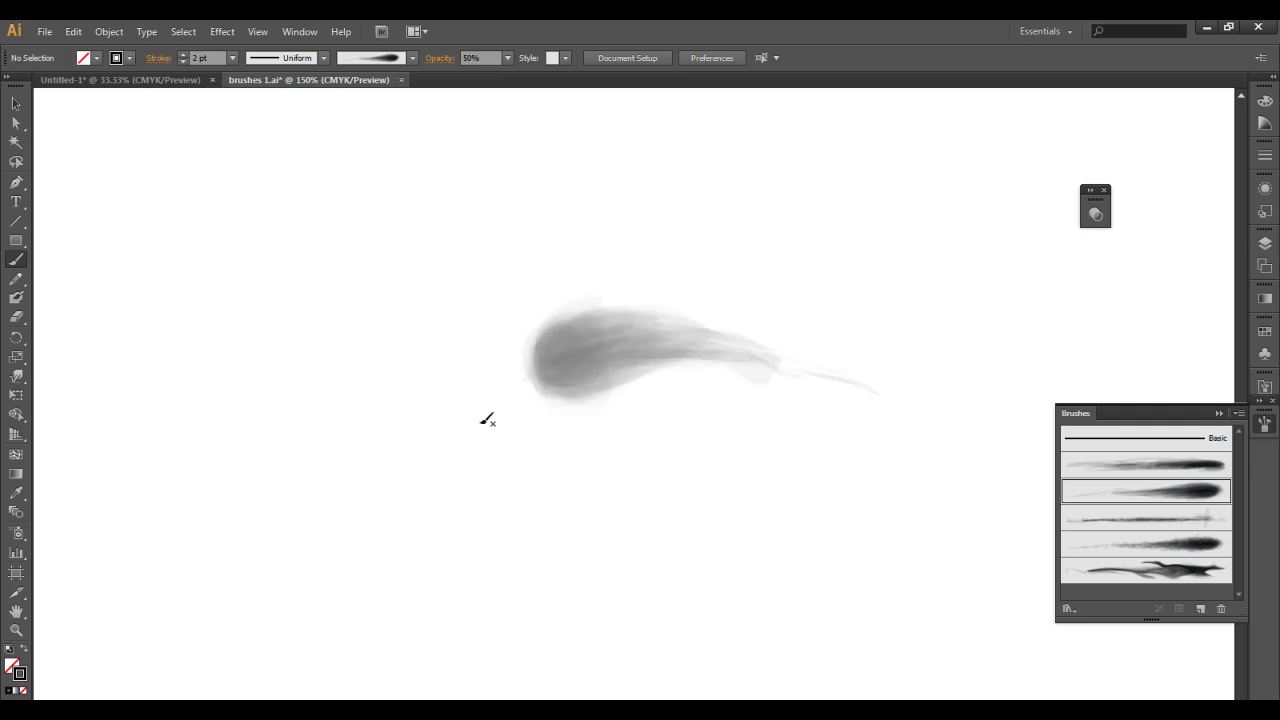
{"action": "left_click_drag", "start_coordinate": [818, 377], "coordinate": [516, 411]}
{"action": "left_click_drag", "start_coordinate": [798, 346], "coordinate": [512, 414]}
{"action": "left_click_drag", "start_coordinate": [775, 323], "coordinate": [528, 434]}
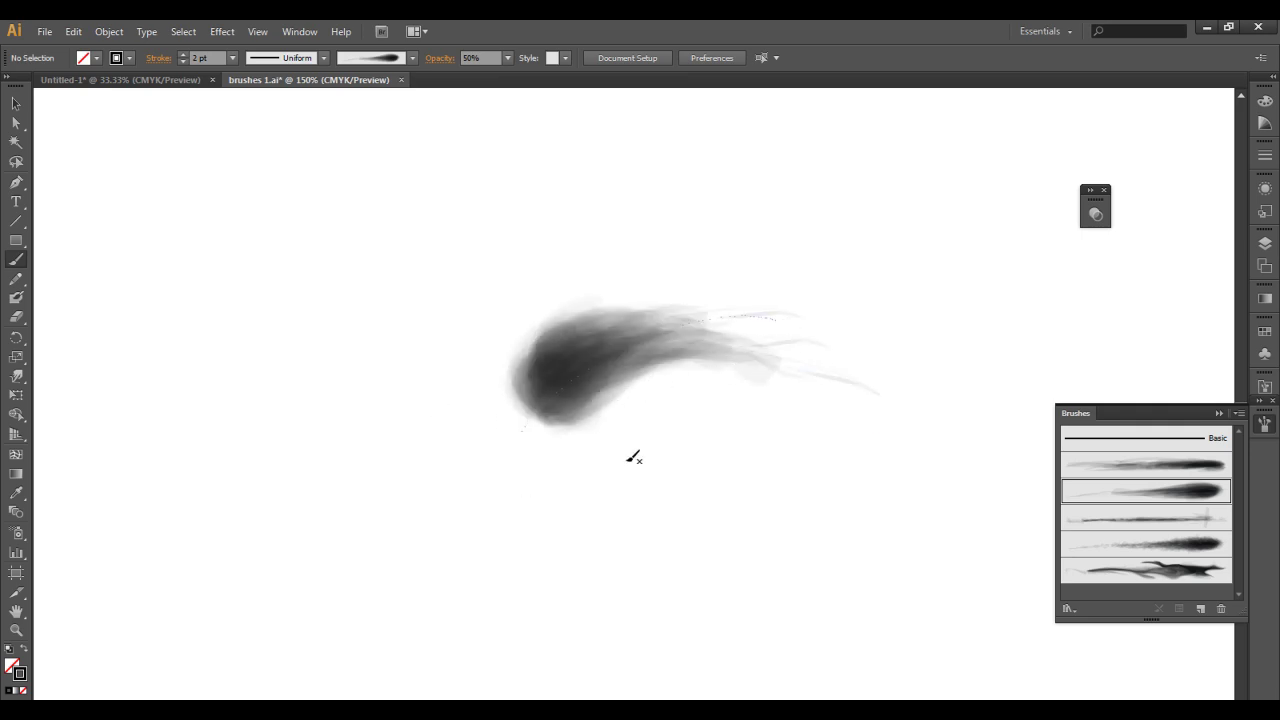
Paint three overlapping horizontal strokes with Art Brush 2 below the dark curved shape.
{"action": "left_click_drag", "start_coordinate": [892, 454], "coordinate": [812, 329]}
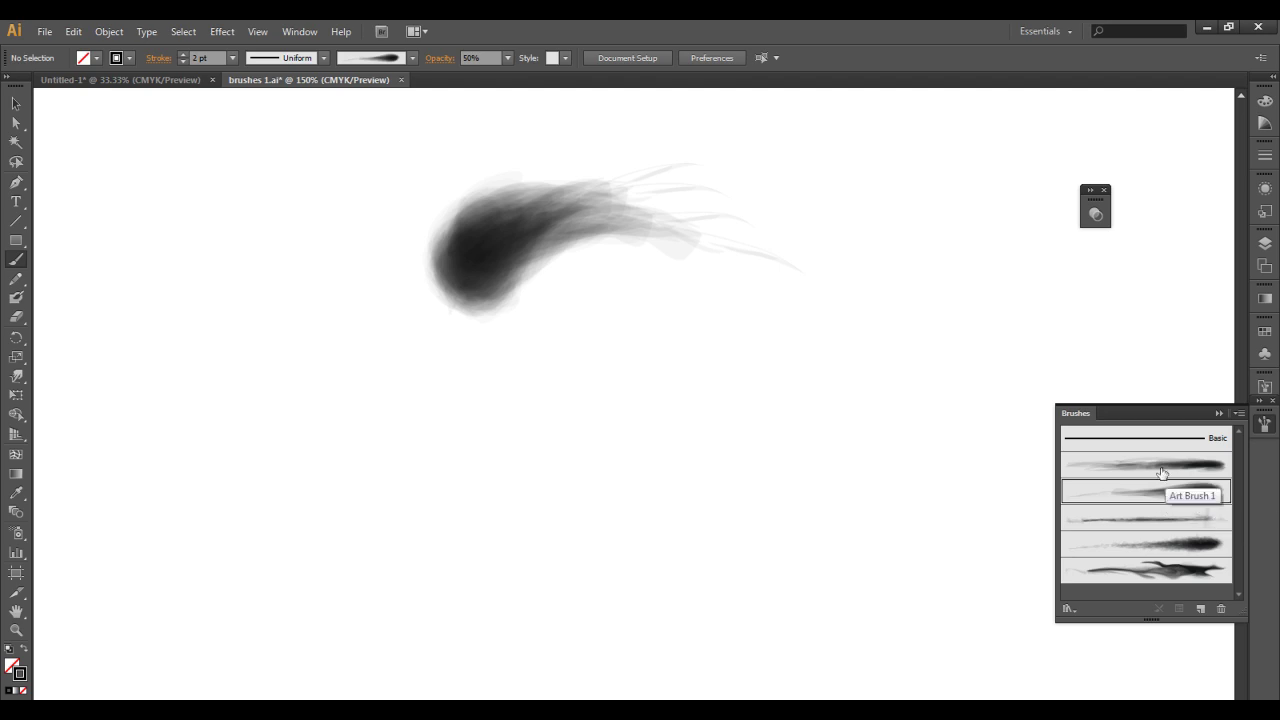
{"action": "left_click_drag", "start_coordinate": [912, 420], "coordinate": [602, 408]}
{"action": "left_click_drag", "start_coordinate": [862, 407], "coordinate": [590, 418]}
{"action": "left_click_drag", "start_coordinate": [900, 396], "coordinate": [552, 409]}
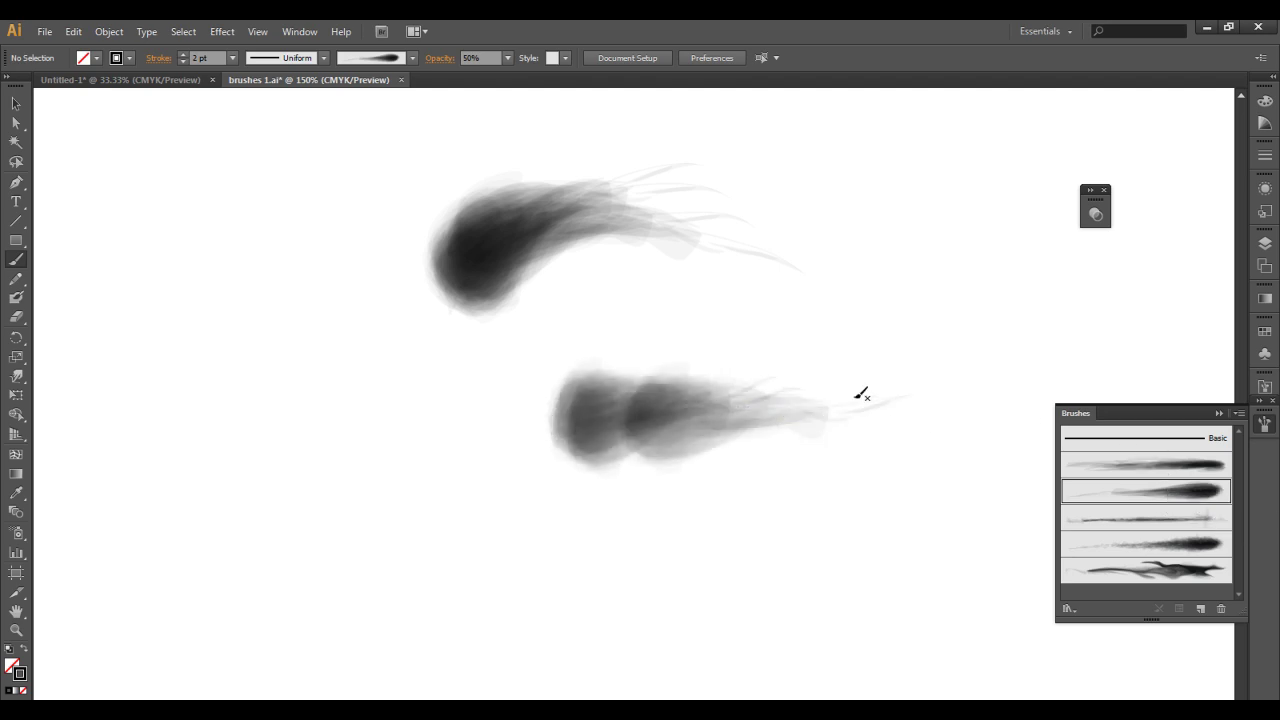
{"action": "left_click", "coordinate": [182, 54]}
{"action": "left_click", "coordinate": [182, 54]}
{"action": "left_click", "coordinate": [182, 54]}
{"action": "left_click_drag", "start_coordinate": [768, 458], "coordinate": [786, 205]}
{"action": "key", "text": "ctrl+z"}
Set the stroke weight to 1 pt and paint a winding chain of short strokes between the two larger shapes.
{"action": "left_click", "coordinate": [182, 61]}
{"action": "mouse_move", "coordinate": [949, 322]}
{"action": "left_mouse_down"}
{"action": "mouse_move", "coordinate": [844, 279]}
{"action": "mouse_move", "coordinate": [778, 334]}
{"action": "mouse_move", "coordinate": [699, 311]}
{"action": "left_mouse_up"}
{"action": "mouse_move", "coordinate": [698, 308]}
{"action": "left_mouse_down"}
{"action": "mouse_move", "coordinate": [680, 291]}
{"action": "mouse_move", "coordinate": [638, 300]}
{"action": "left_mouse_up"}
{"action": "left_click_drag", "start_coordinate": [622, 295], "coordinate": [580, 333]}
{"action": "left_click_drag", "start_coordinate": [572, 322], "coordinate": [532, 362]}
Paint long tapered strokes along the lower canvas and shorter overlapping ones left of the wide horizontal shape.
{"action": "left_click_drag", "start_coordinate": [905, 561], "coordinate": [568, 531]}
{"action": "left_click_drag", "start_coordinate": [650, 547], "coordinate": [412, 620]}
{"action": "left_click_drag", "start_coordinate": [669, 521], "coordinate": [416, 550]}
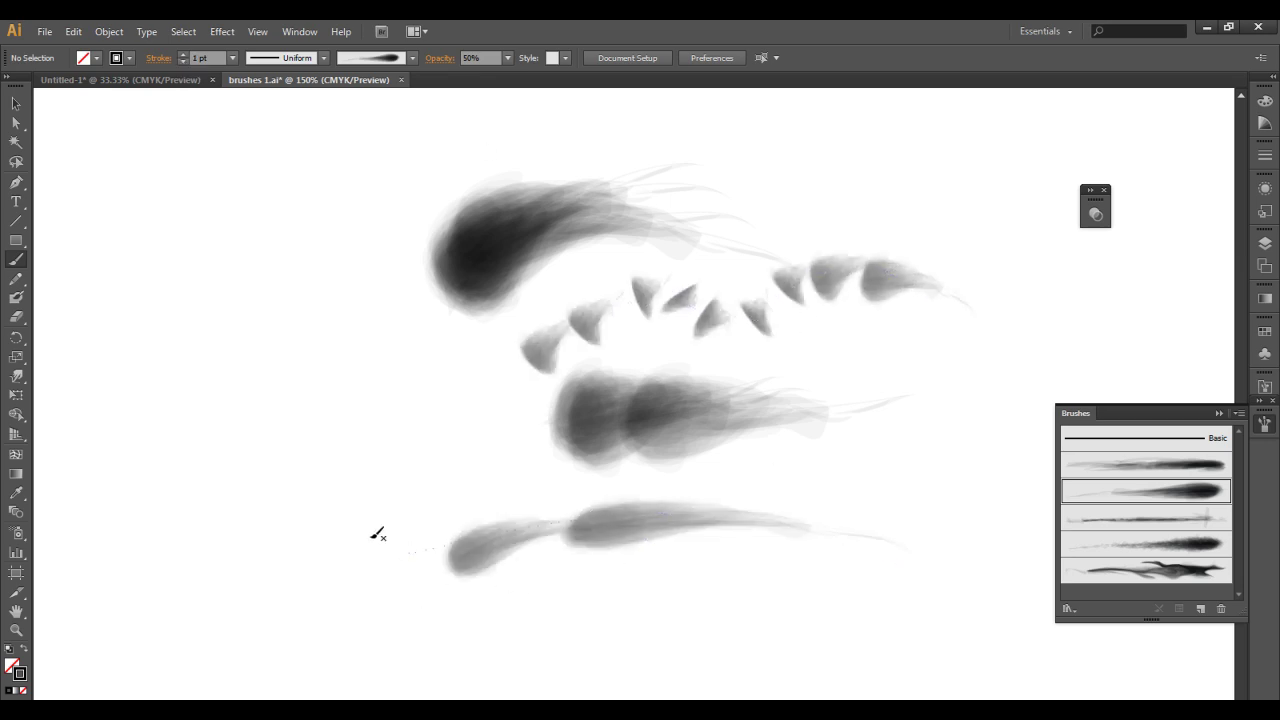
{"action": "left_click_drag", "start_coordinate": [502, 441], "coordinate": [321, 408]}
{"action": "left_click_drag", "start_coordinate": [447, 439], "coordinate": [272, 378]}
{"action": "left_click_drag", "start_coordinate": [355, 418], "coordinate": [290, 372]}
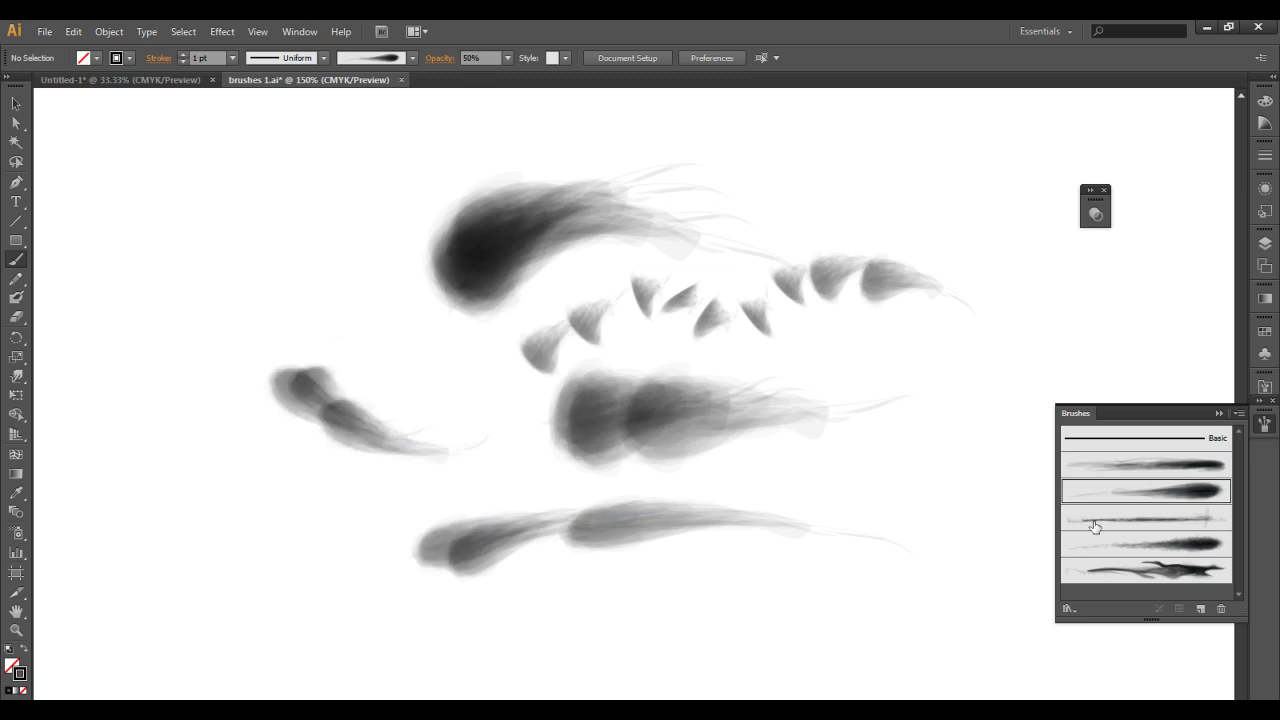
Try setting the scale option of Art Brush 2 to Scale Proportionately.
{"action": "double_click", "coordinate": [1190, 494]}
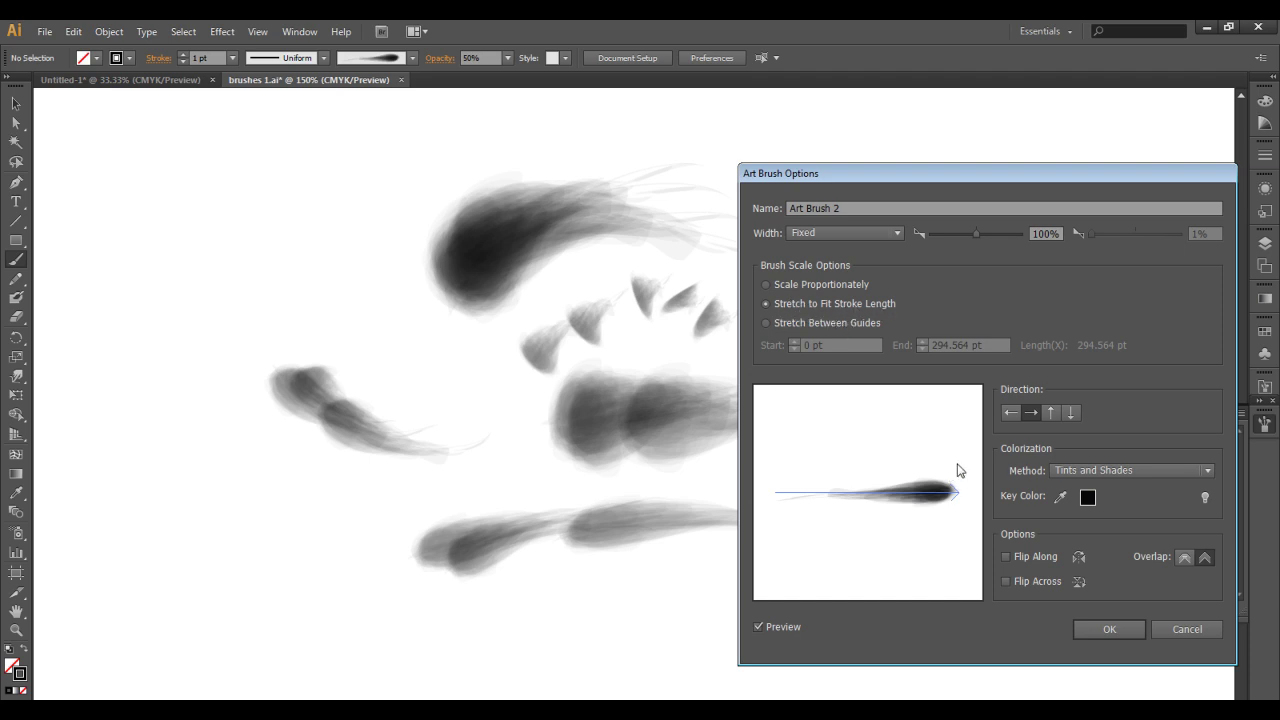
{"action": "left_click", "coordinate": [766, 285]}
{"action": "left_click", "coordinate": [1110, 628]}
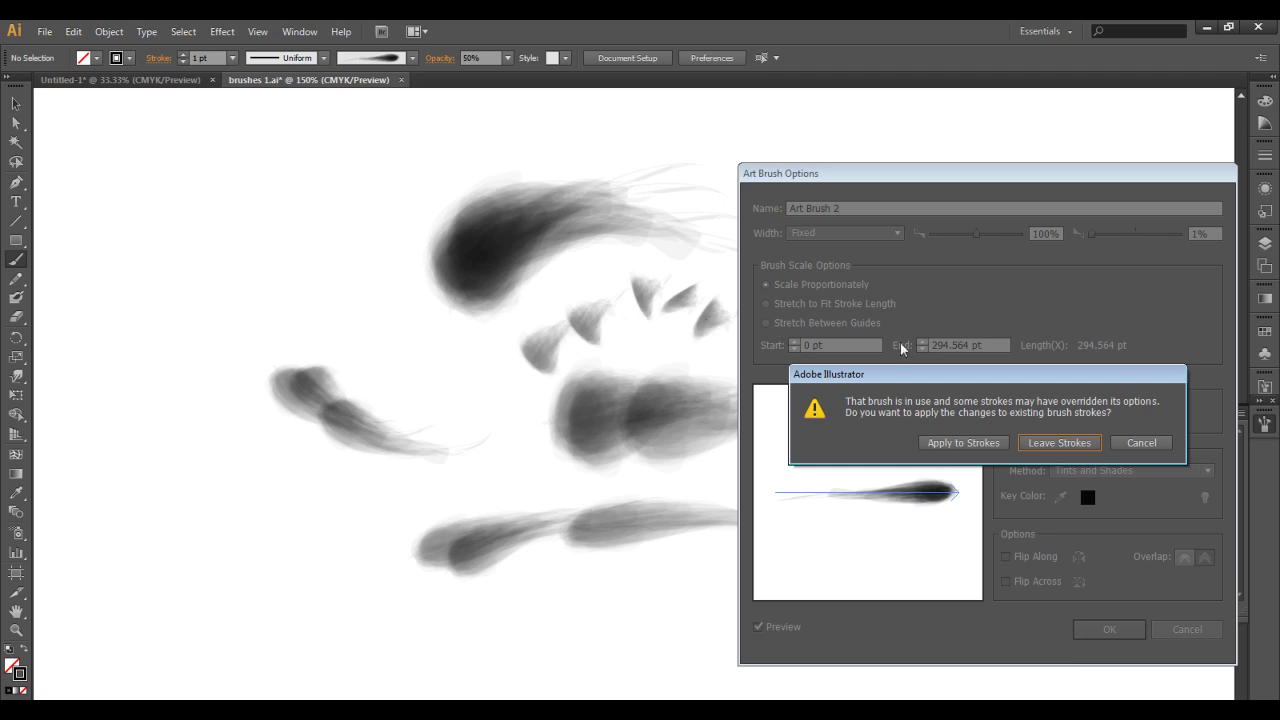
{"action": "left_click", "coordinate": [1148, 442]}
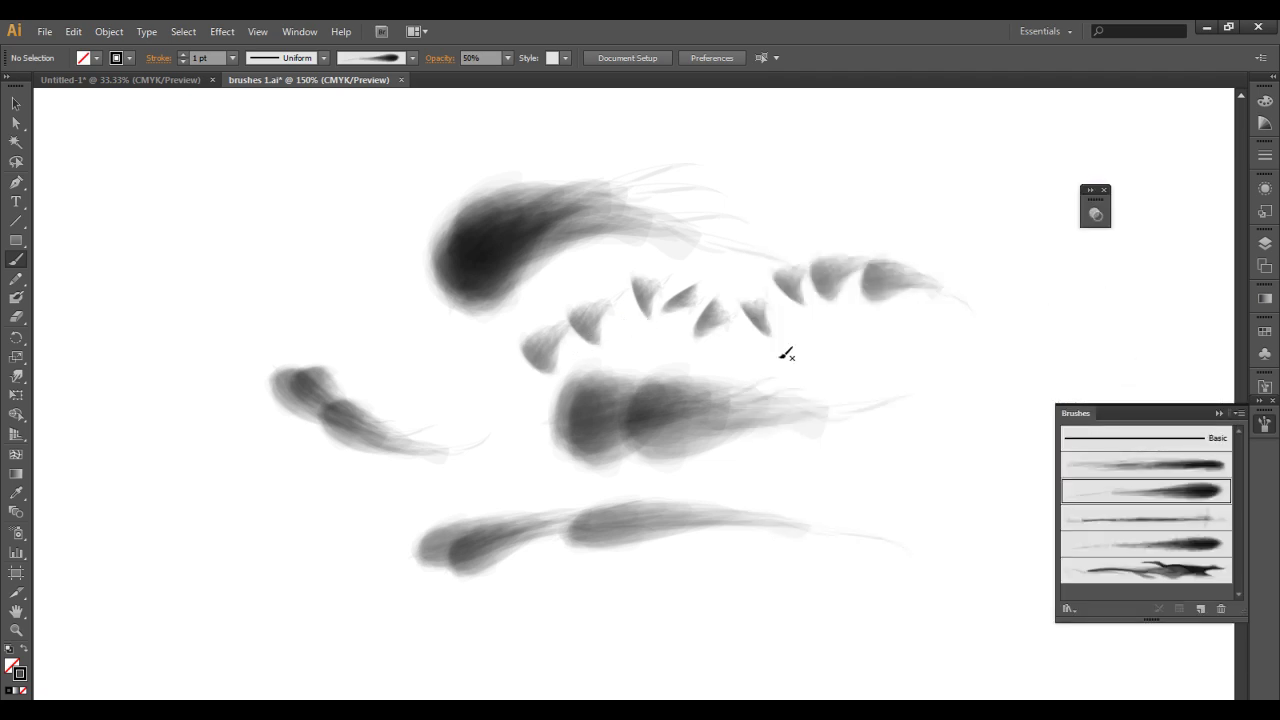
Paint a few short test strokes, and set Art Brush 2's width to Pressure while leaving existing strokes unchanged.
{"action": "left_click_drag", "start_coordinate": [936, 365], "coordinate": [888, 390]}
{"action": "left_click_drag", "start_coordinate": [1011, 594], "coordinate": [905, 578]}
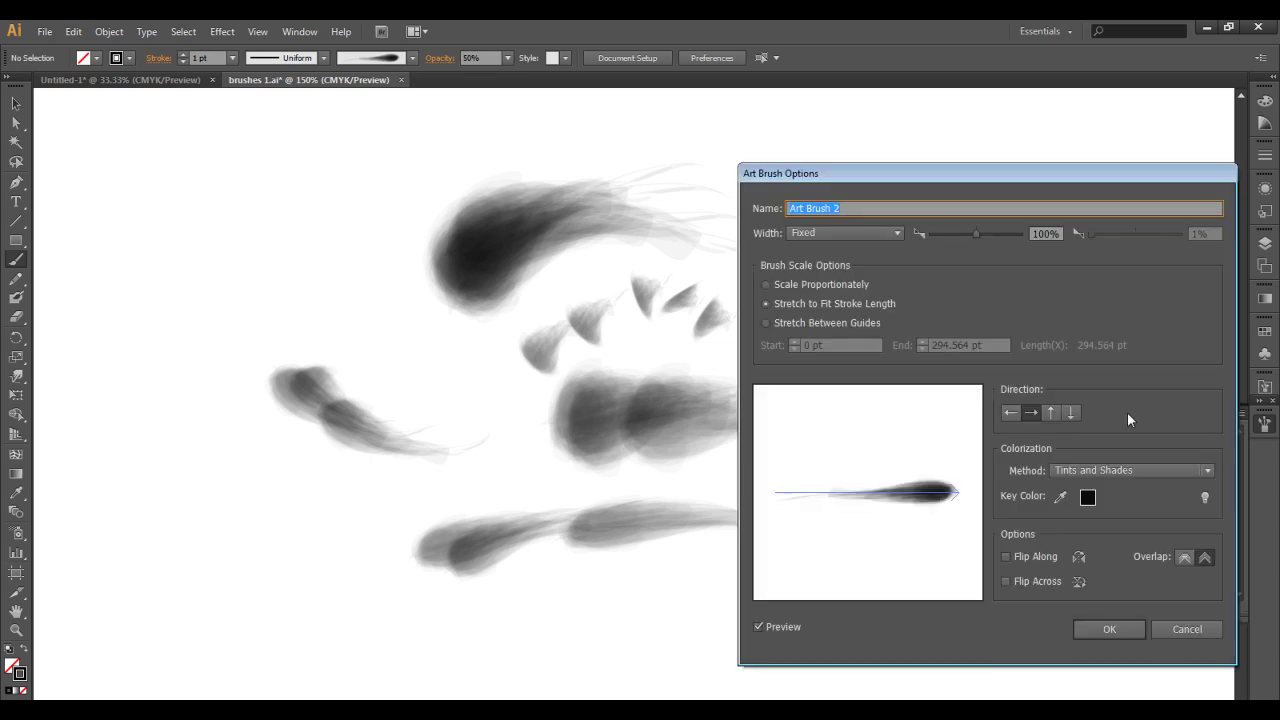
{"action": "left_click", "coordinate": [855, 233]}
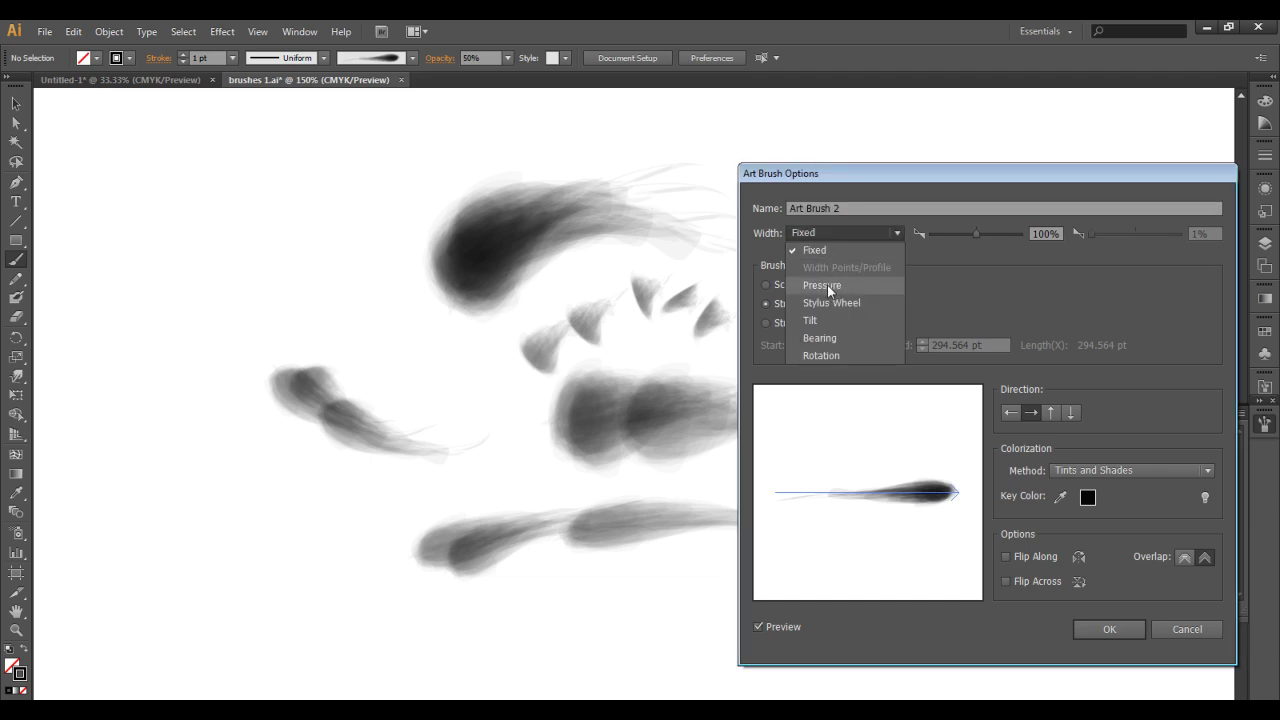
{"action": "left_click", "coordinate": [827, 285]}
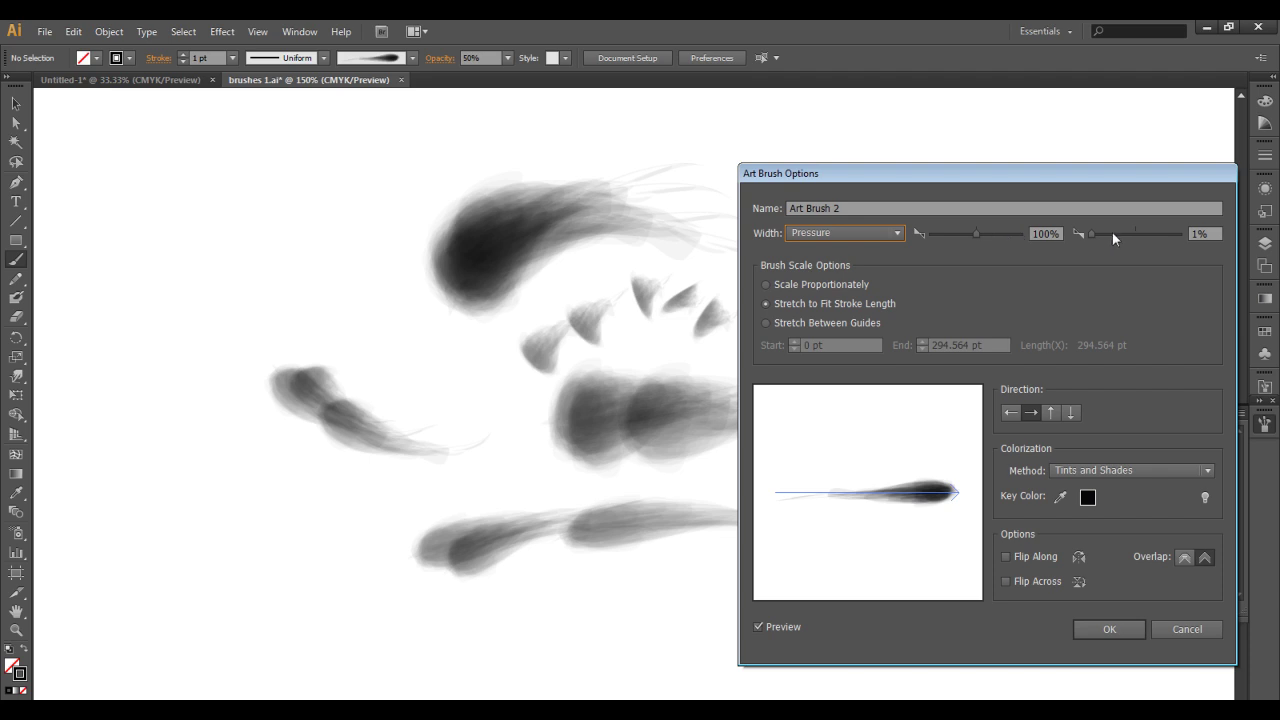
{"action": "left_click", "coordinate": [1105, 629]}
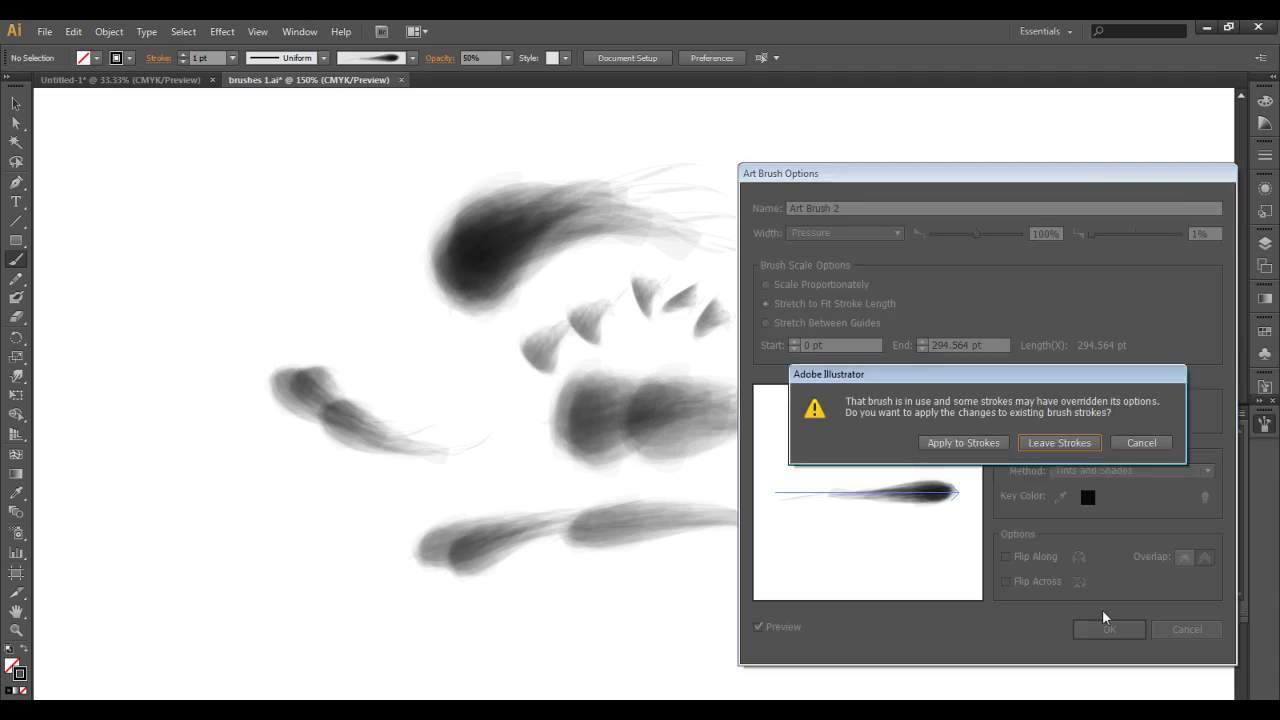
{"action": "left_click", "coordinate": [1077, 443]}
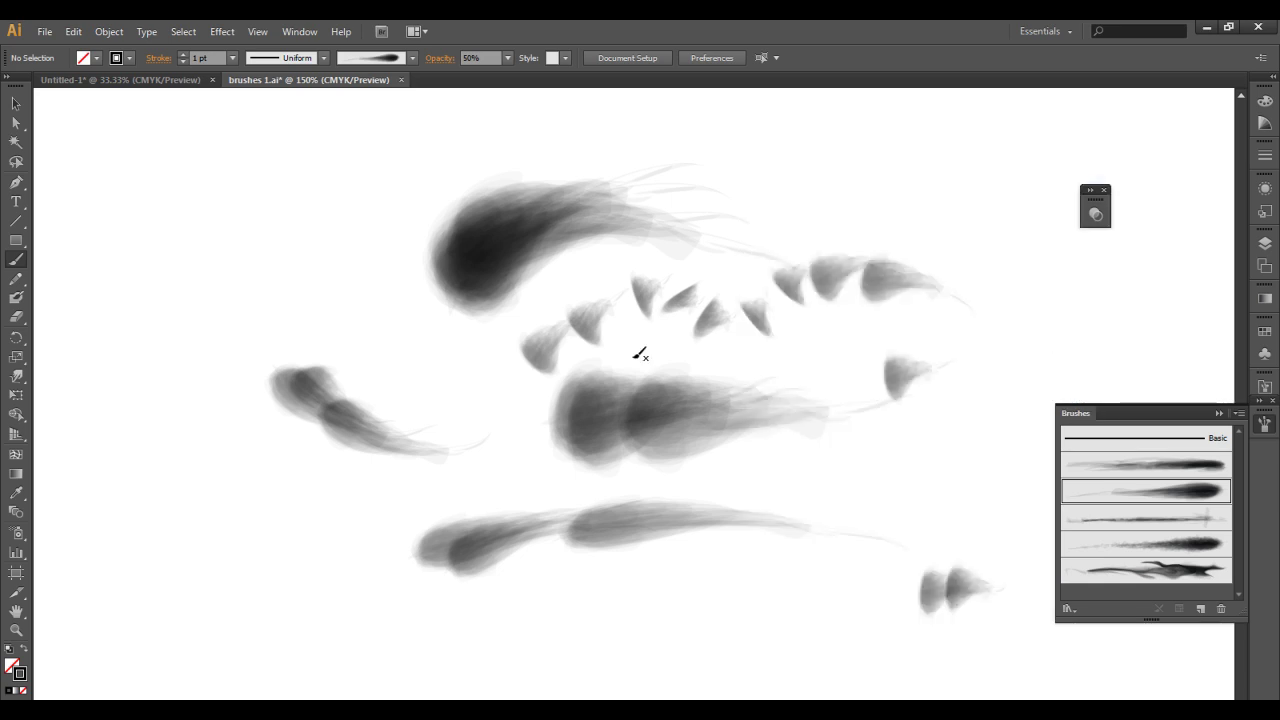
Paint a long arched stroke and a trail of short strokes in the empty area left of the existing artwork.
{"action": "mouse_move", "coordinate": [572, 403]}
{"action": "left_mouse_down"}
{"action": "mouse_move", "coordinate": [626, 369]}
{"action": "mouse_move", "coordinate": [842, 341]}
{"action": "left_mouse_up"}
{"action": "mouse_move", "coordinate": [590, 516]}
{"action": "left_mouse_down"}
{"action": "mouse_move", "coordinate": [548, 497]}
{"action": "mouse_move", "coordinate": [473, 416]}
{"action": "mouse_move", "coordinate": [280, 395]}
{"action": "left_mouse_up"}
{"action": "left_click_drag", "start_coordinate": [382, 382], "coordinate": [327, 444]}
{"action": "mouse_move", "coordinate": [323, 381]}
{"action": "left_mouse_down"}
{"action": "mouse_move", "coordinate": [322, 455]}
{"action": "mouse_move", "coordinate": [420, 478]}
{"action": "mouse_move", "coordinate": [462, 538]}
{"action": "left_mouse_up"}
{"action": "mouse_move", "coordinate": [454, 528]}
{"action": "left_mouse_down"}
{"action": "mouse_move", "coordinate": [446, 562]}
{"action": "mouse_move", "coordinate": [420, 563]}
{"action": "left_mouse_up"}
Paint a C-shaped chain of overlapping strokes around the arch, ending in short strokes at its lower end.
{"action": "left_click_drag", "start_coordinate": [438, 208], "coordinate": [317, 221]}
{"action": "left_click_drag", "start_coordinate": [350, 211], "coordinate": [239, 279]}
{"action": "left_click_drag", "start_coordinate": [310, 218], "coordinate": [217, 332]}
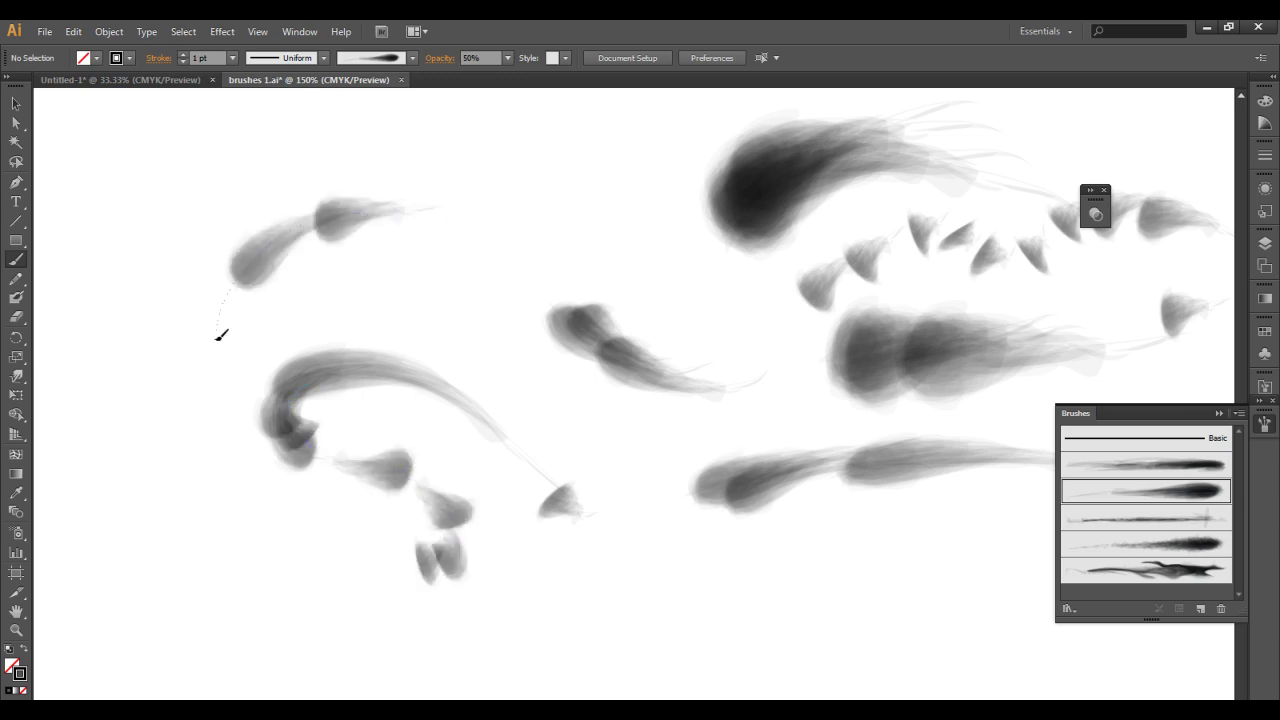
{"action": "left_click_drag", "start_coordinate": [257, 248], "coordinate": [214, 358]}
{"action": "mouse_move", "coordinate": [232, 288]}
{"action": "left_mouse_down"}
{"action": "mouse_move", "coordinate": [214, 410]}
{"action": "mouse_move", "coordinate": [228, 456]}
{"action": "left_mouse_up"}
{"action": "left_click_drag", "start_coordinate": [208, 325], "coordinate": [231, 469]}
{"action": "left_click_drag", "start_coordinate": [218, 412], "coordinate": [280, 524]}
{"action": "left_click_drag", "start_coordinate": [304, 547], "coordinate": [284, 530]}
{"action": "mouse_move", "coordinate": [331, 580]}
{"action": "left_mouse_down"}
{"action": "mouse_move", "coordinate": [304, 547]}
{"action": "mouse_move", "coordinate": [323, 529]}
{"action": "left_mouse_up"}
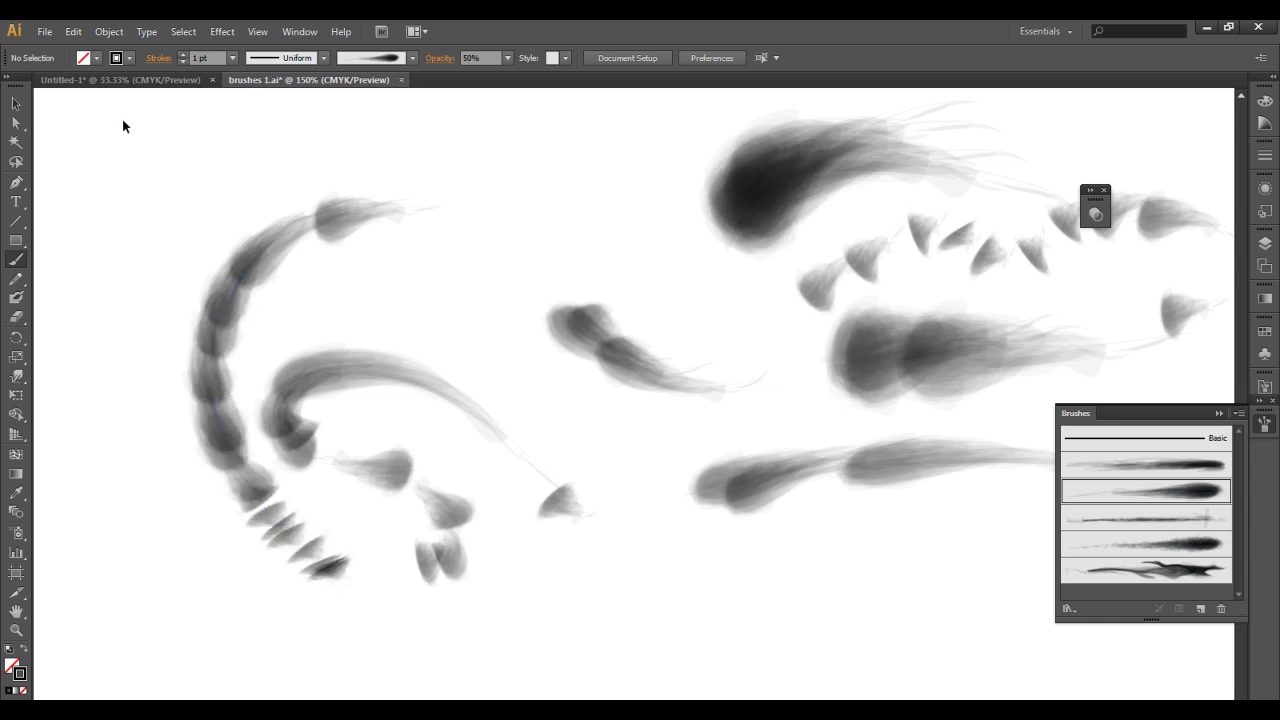
Delete all the existing test brush strokes, including the ones outside the current view, to leave the artwork empty.
{"action": "mouse_move", "coordinate": [90, 101]}
{"action": "left_mouse_down"}
{"action": "mouse_move", "coordinate": [146, 150]}
{"action": "mouse_move", "coordinate": [1024, 640]}
{"action": "left_mouse_up"}
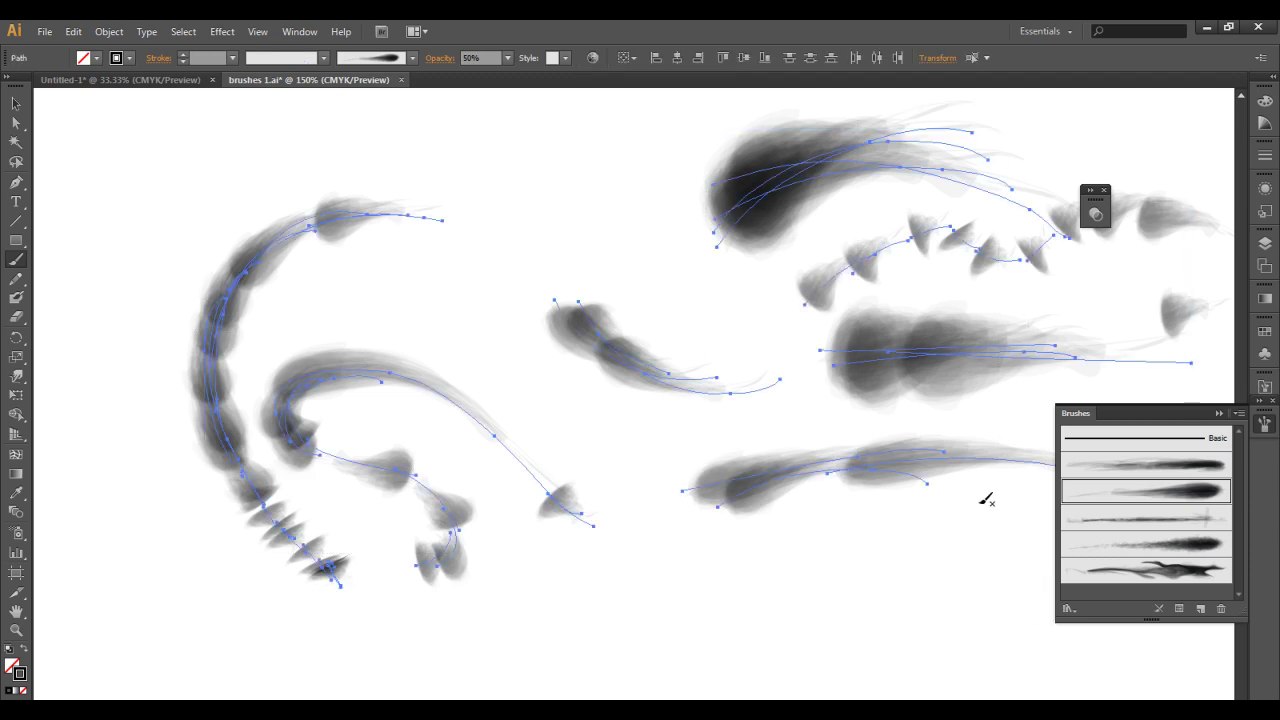
{"action": "key", "text": "Delete"}
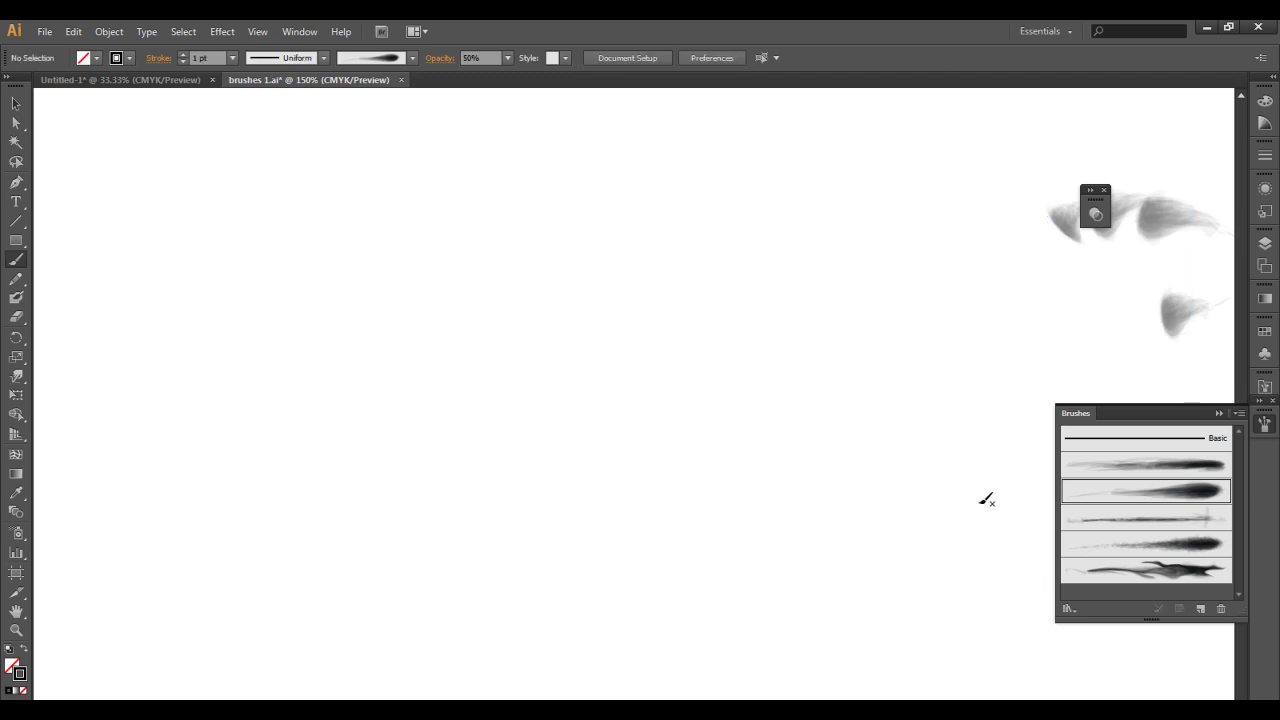
{"action": "left_click_drag", "start_coordinate": [587, 292], "coordinate": [362, 306]}
{"action": "mouse_move", "coordinate": [786, 377]}
{"action": "left_mouse_down"}
{"action": "mouse_move", "coordinate": [605, 371]}
{"action": "mouse_move", "coordinate": [431, 391]}
{"action": "left_mouse_up"}
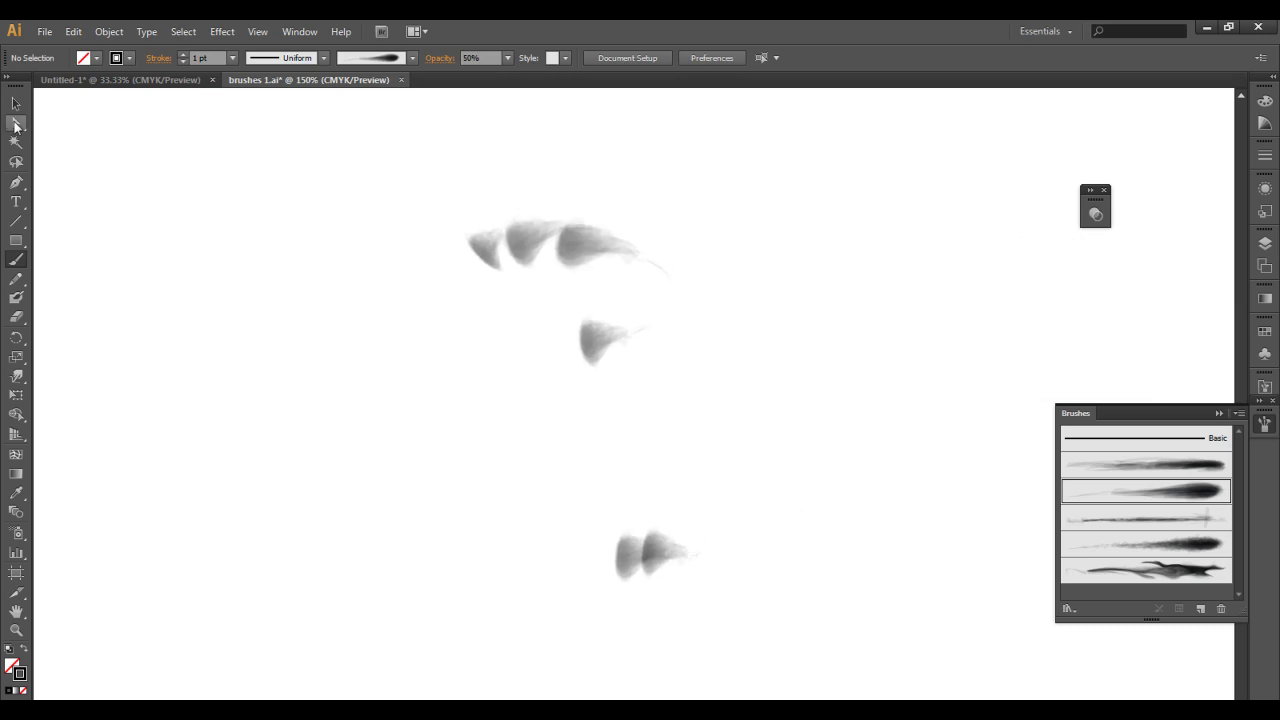
{"action": "left_click", "coordinate": [16, 103]}
{"action": "mouse_move", "coordinate": [287, 181]}
{"action": "left_mouse_down"}
{"action": "mouse_move", "coordinate": [891, 624]}
{"action": "mouse_move", "coordinate": [891, 580]}
{"action": "left_mouse_up"}
{"action": "key", "text": "Delete"}
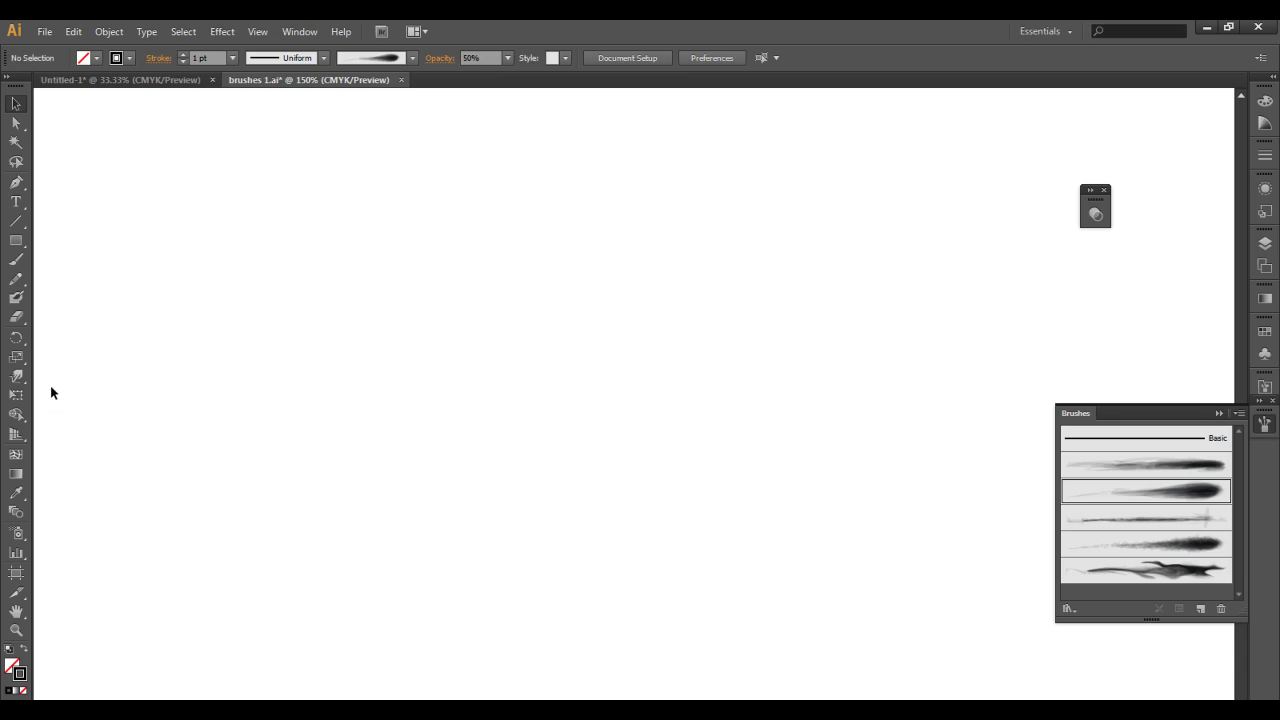
Draw a circle about 68 pt across with a black fill and no stroke, and set its opacity to 20%.
{"action": "left_click", "coordinate": [17, 533]}
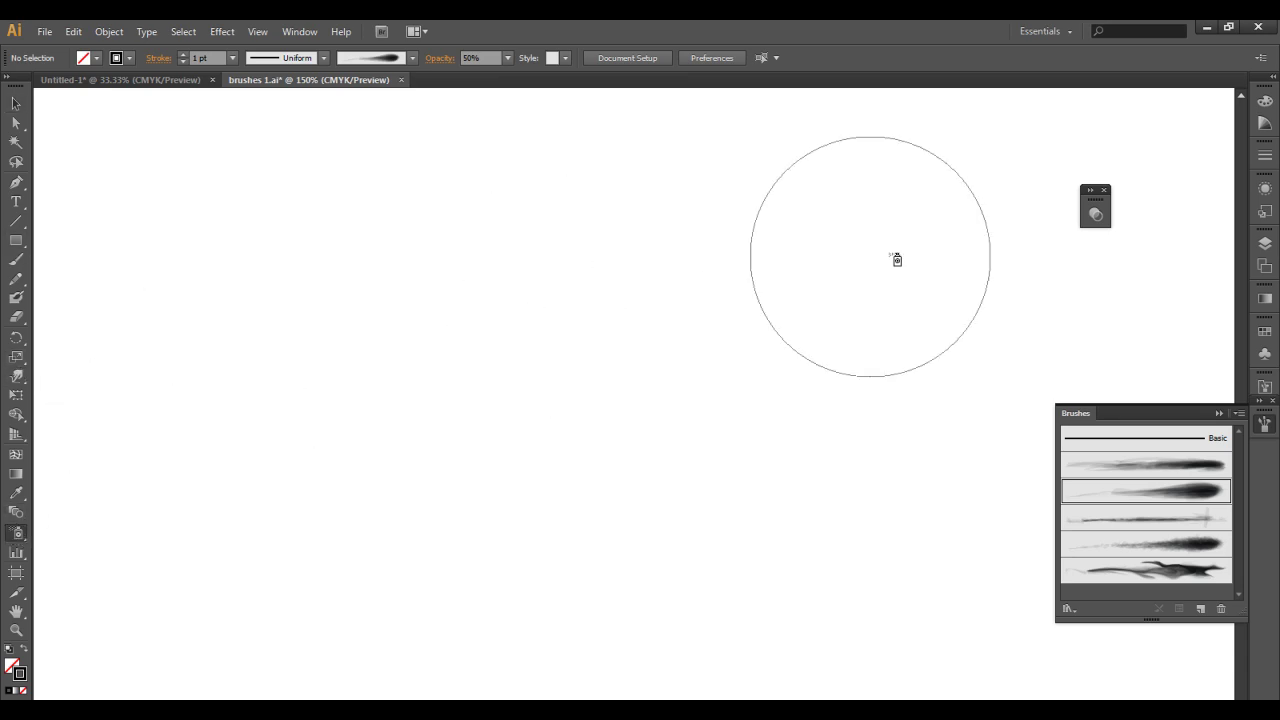
{"action": "left_click", "coordinate": [17, 183]}
{"action": "left_click", "coordinate": [18, 239]}
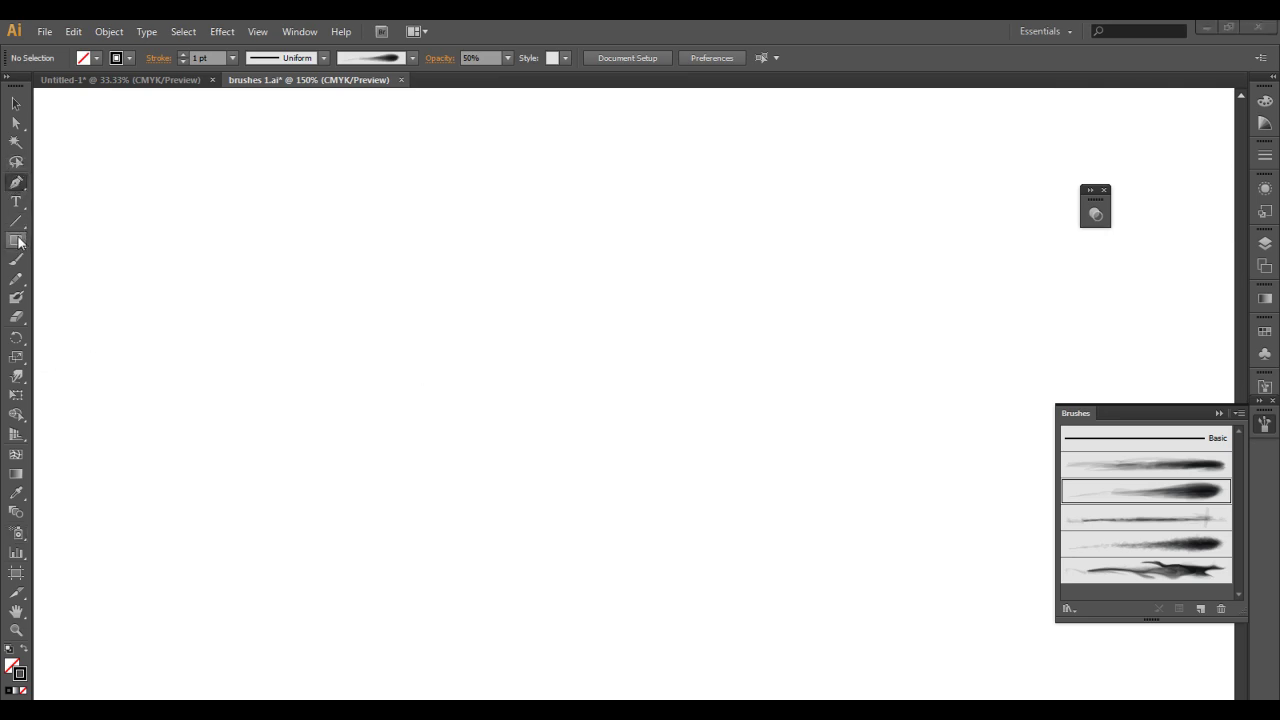
{"action": "left_click_drag", "start_coordinate": [19, 242], "coordinate": [86, 275]}
{"action": "left_click_drag", "start_coordinate": [295, 278], "coordinate": [379, 362]}
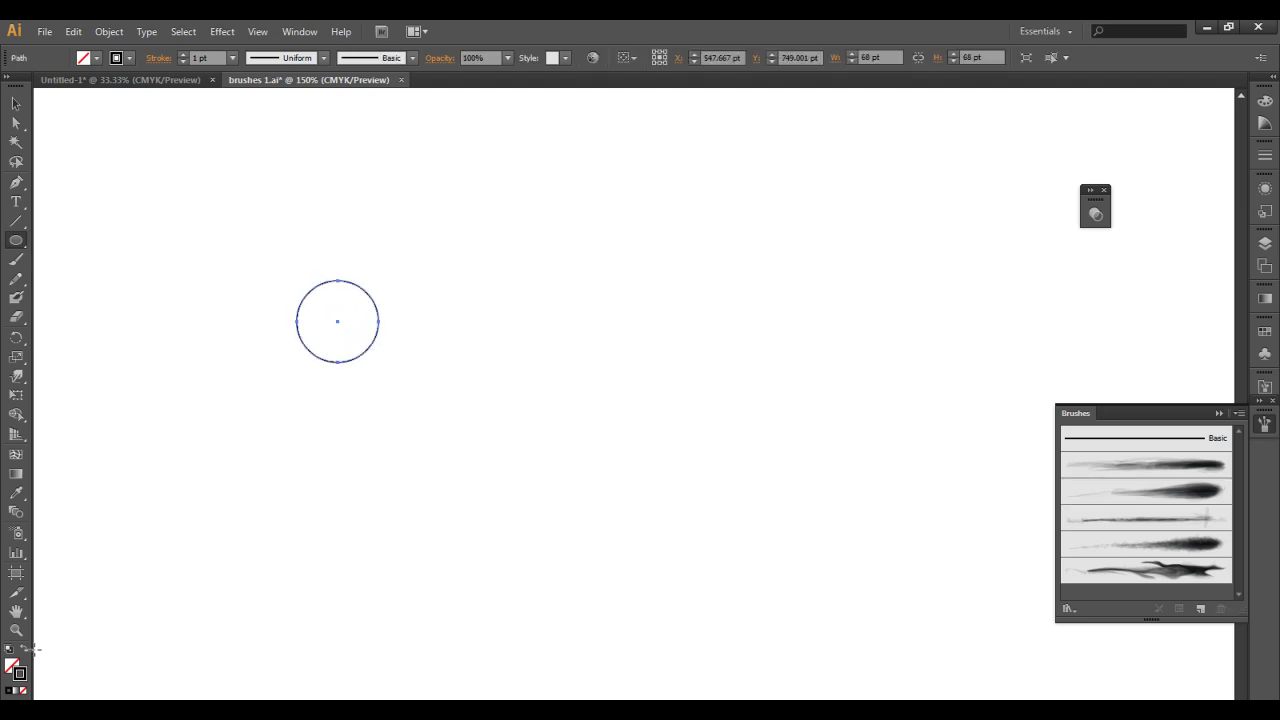
{"action": "left_click", "coordinate": [28, 651]}
{"action": "left_click", "coordinate": [16, 104]}
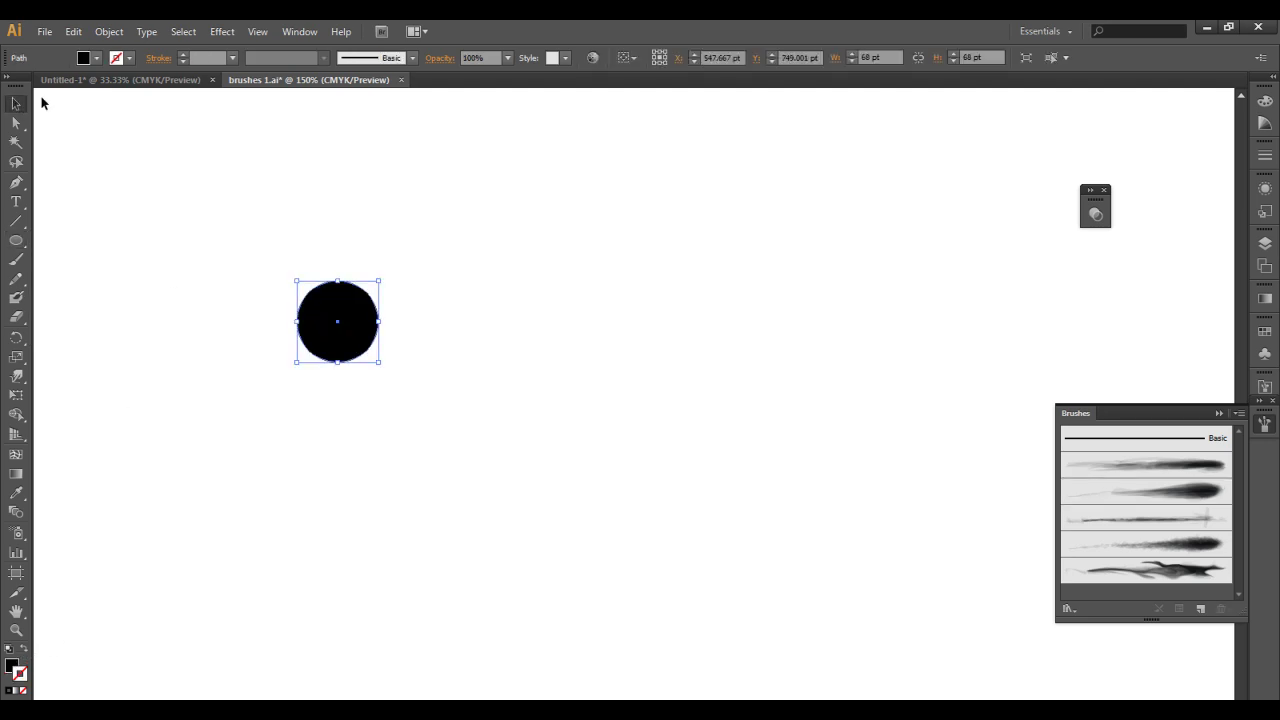
{"action": "left_click", "coordinate": [509, 57]}
{"action": "left_click", "coordinate": [528, 119]}
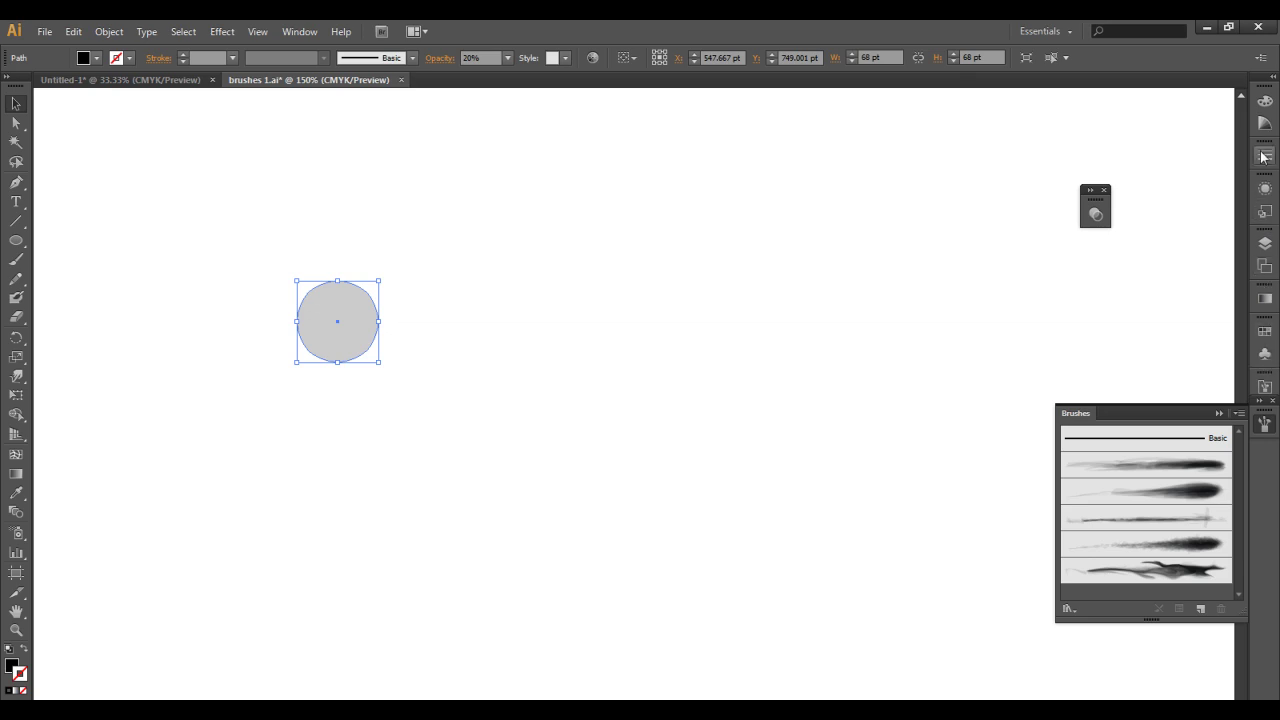
Save the translucent circle as a new Movie Clip symbol, and delete the placed instance.
{"action": "key", "text": "F8"}
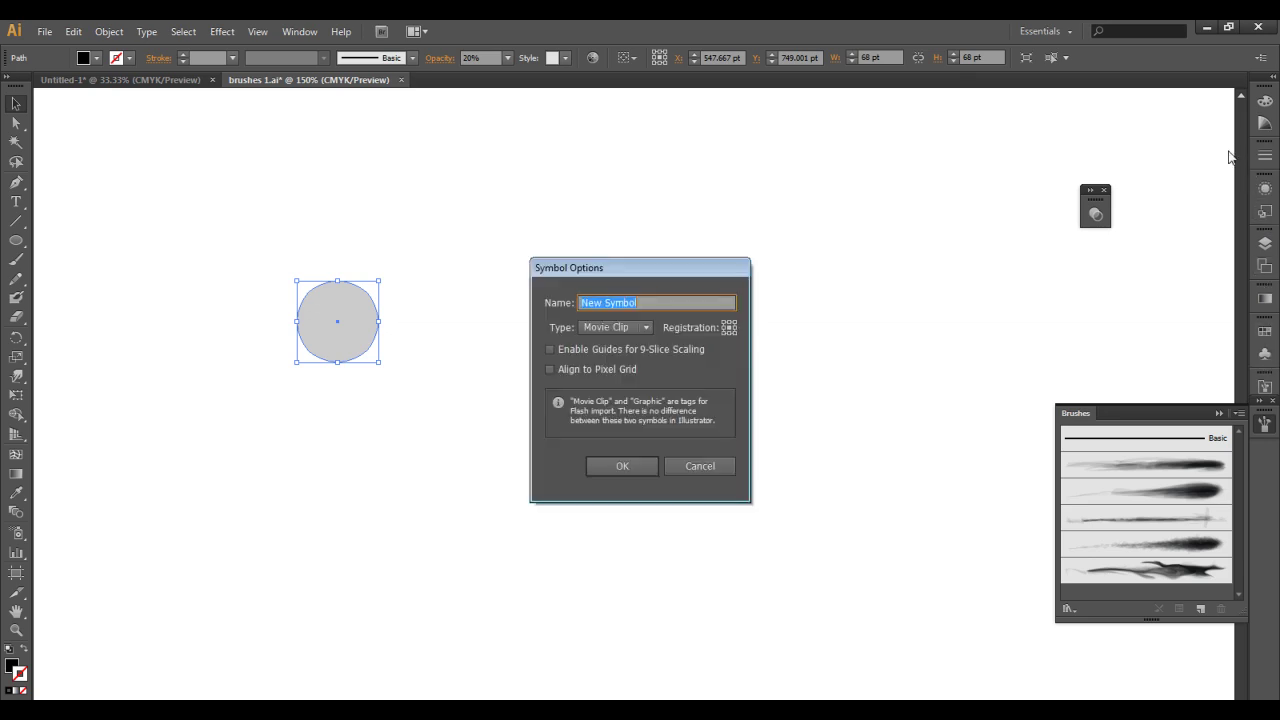
{"action": "key", "text": "BackSpace"}
{"action": "key", "text": "Return"}
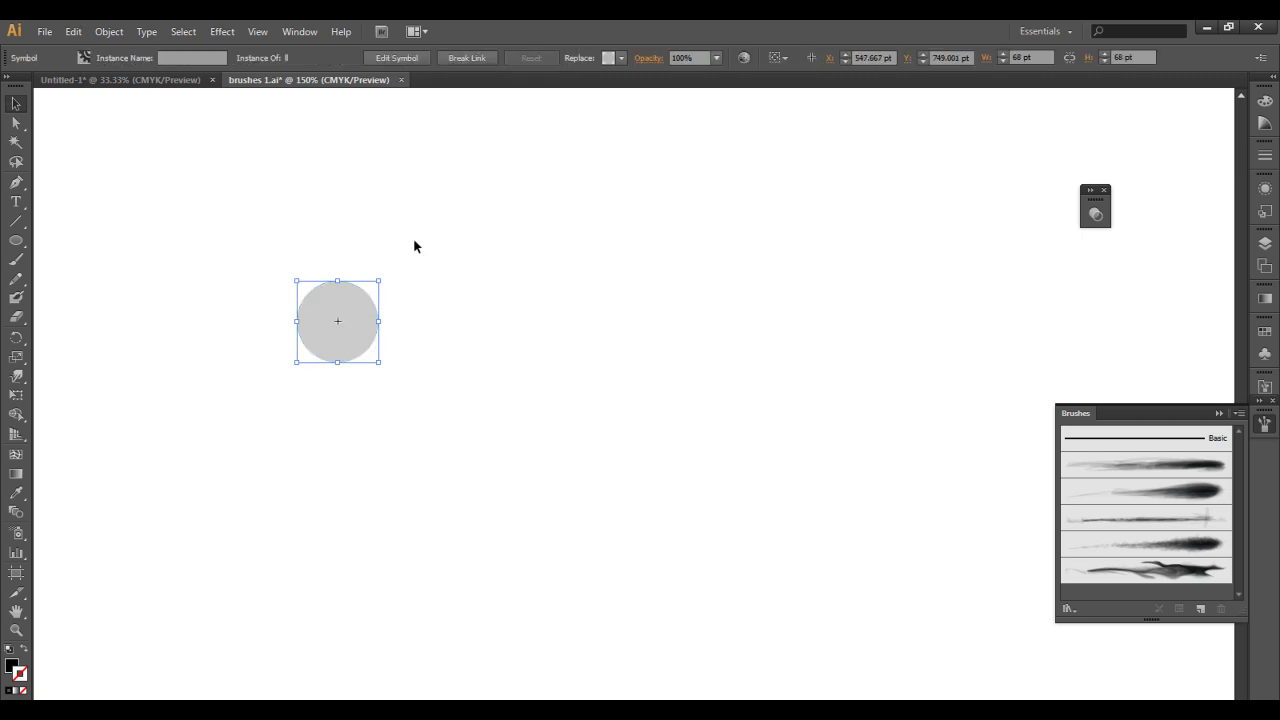
{"action": "key", "text": "Delete"}
{"action": "key", "text": "shift+s"}
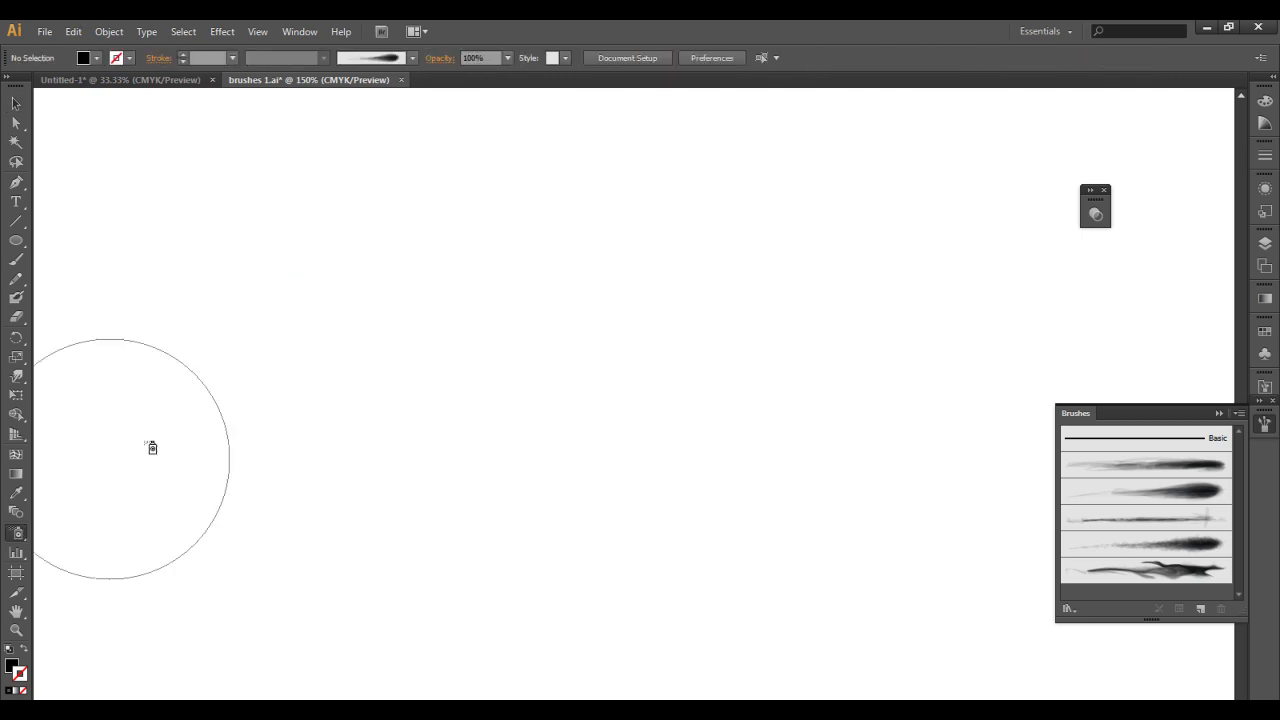
{"action": "left_click_drag", "start_coordinate": [246, 350], "coordinate": [486, 332]}
{"action": "key", "text": "ctrl+z"}
Set the Symbol Sprayer's intensity to 10 and its symbol set density to 10.
{"action": "double_click", "coordinate": [16, 533]}
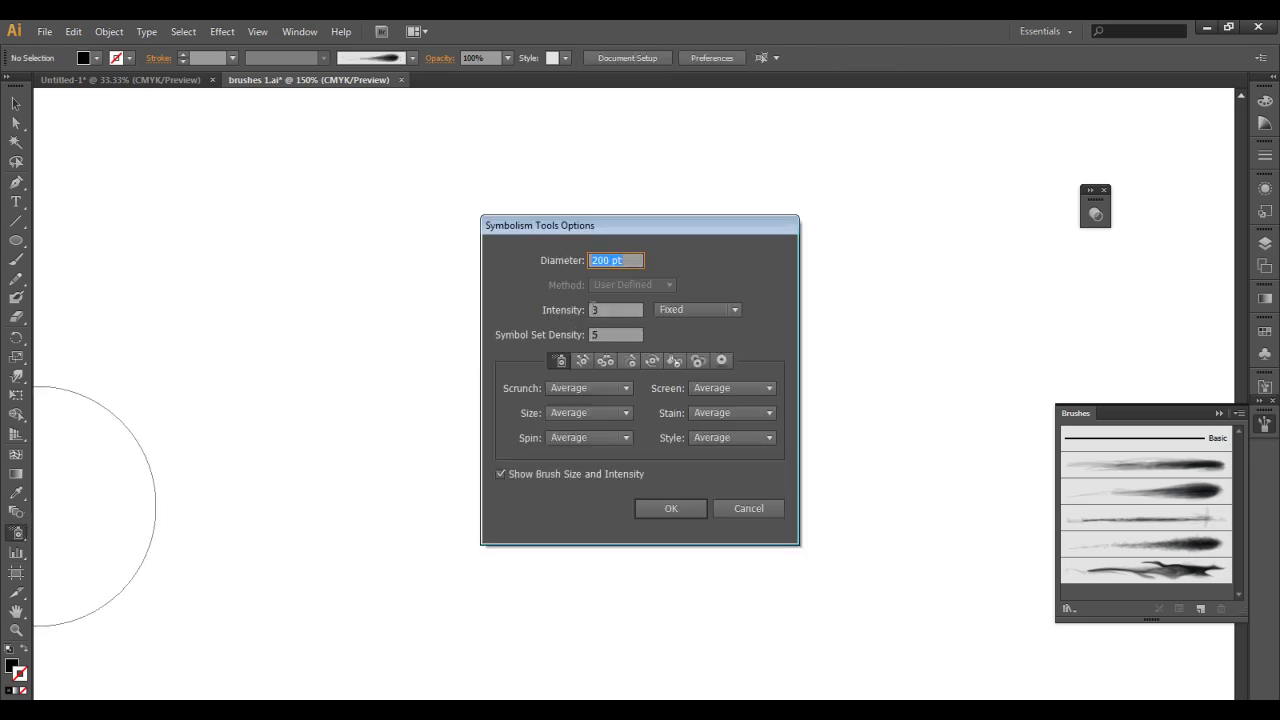
{"action": "left_click", "coordinate": [604, 310]}
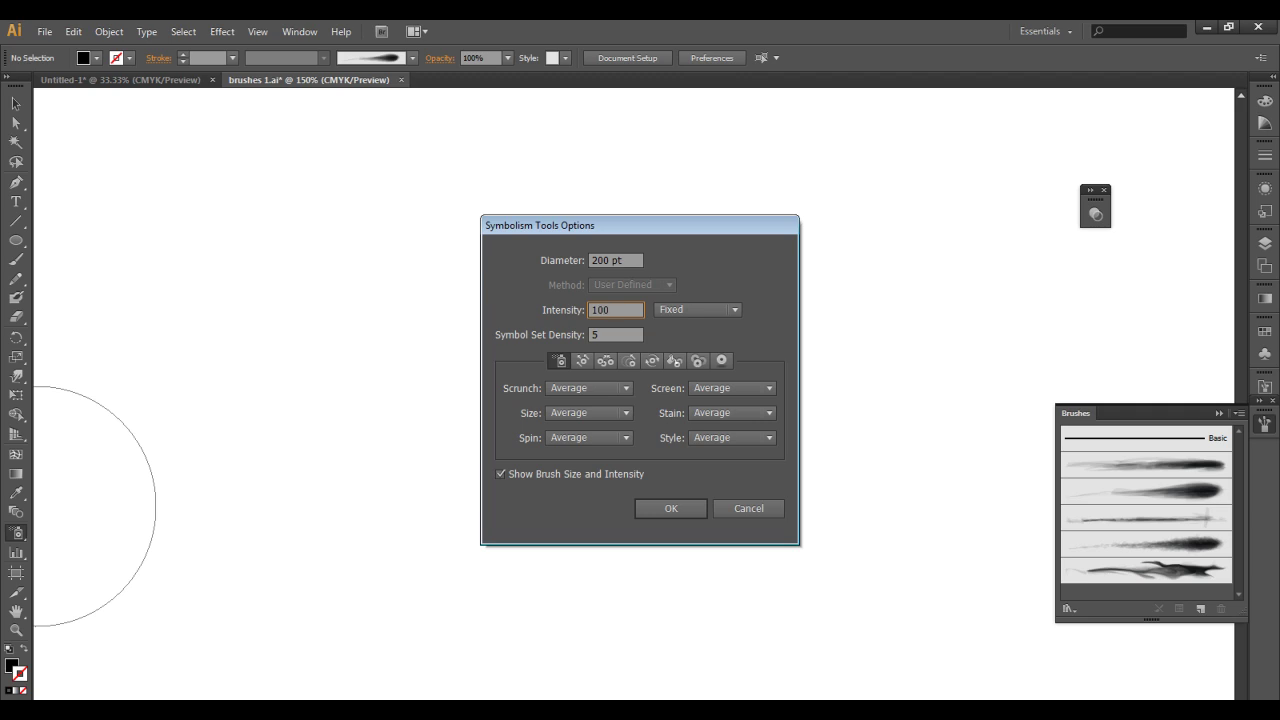
{"action": "left_click", "coordinate": [609, 334]}
{"action": "type", "text": "8"}
{"action": "left_click", "coordinate": [672, 512]}
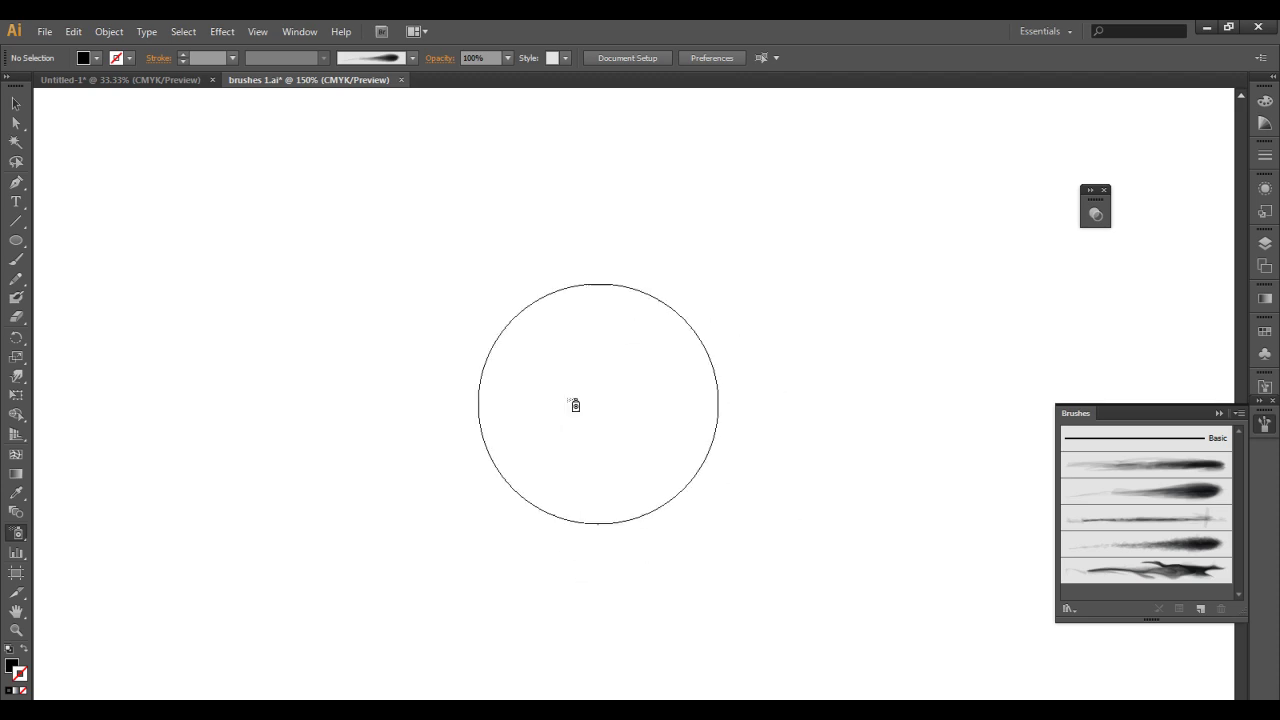
Spray a dense horizontal band of the circle symbol about 619 pt long, and delete it.
{"action": "left_click", "coordinate": [254, 368]}
{"action": "mouse_move", "coordinate": [262, 372]}
{"action": "left_mouse_down"}
{"action": "mouse_move", "coordinate": [386, 357]}
{"action": "mouse_move", "coordinate": [894, 349]}
{"action": "left_mouse_up"}
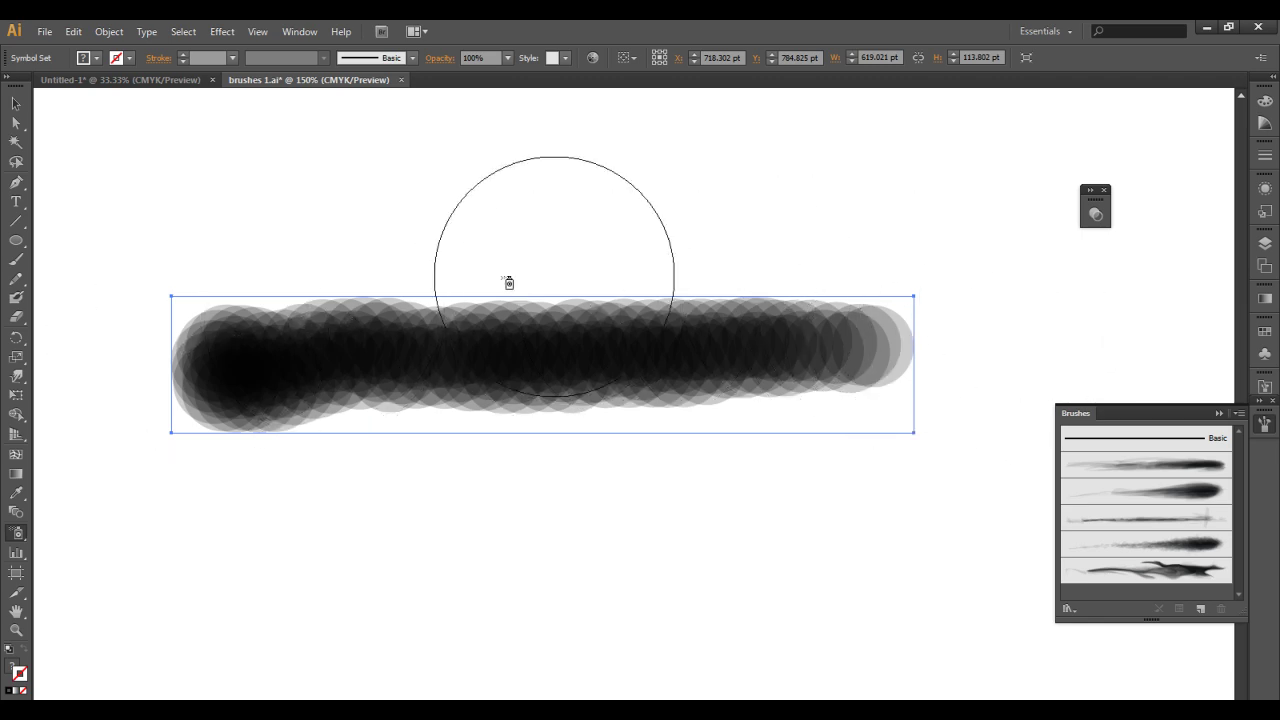
{"action": "key", "text": "Delete"}
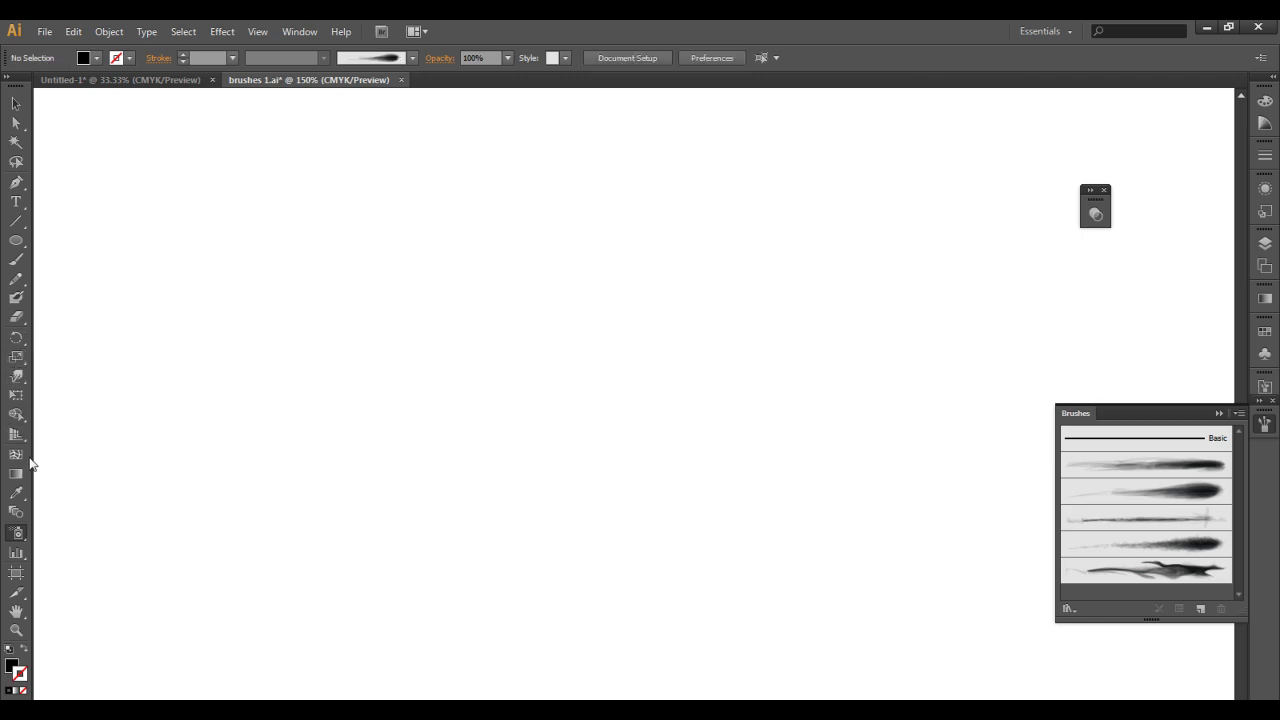
Make the Symbol Sprayer's intensity depend on Pressure.
{"action": "double_click", "coordinate": [20, 512]}
{"action": "left_click", "coordinate": [707, 310]}
{"action": "left_click", "coordinate": [690, 344]}
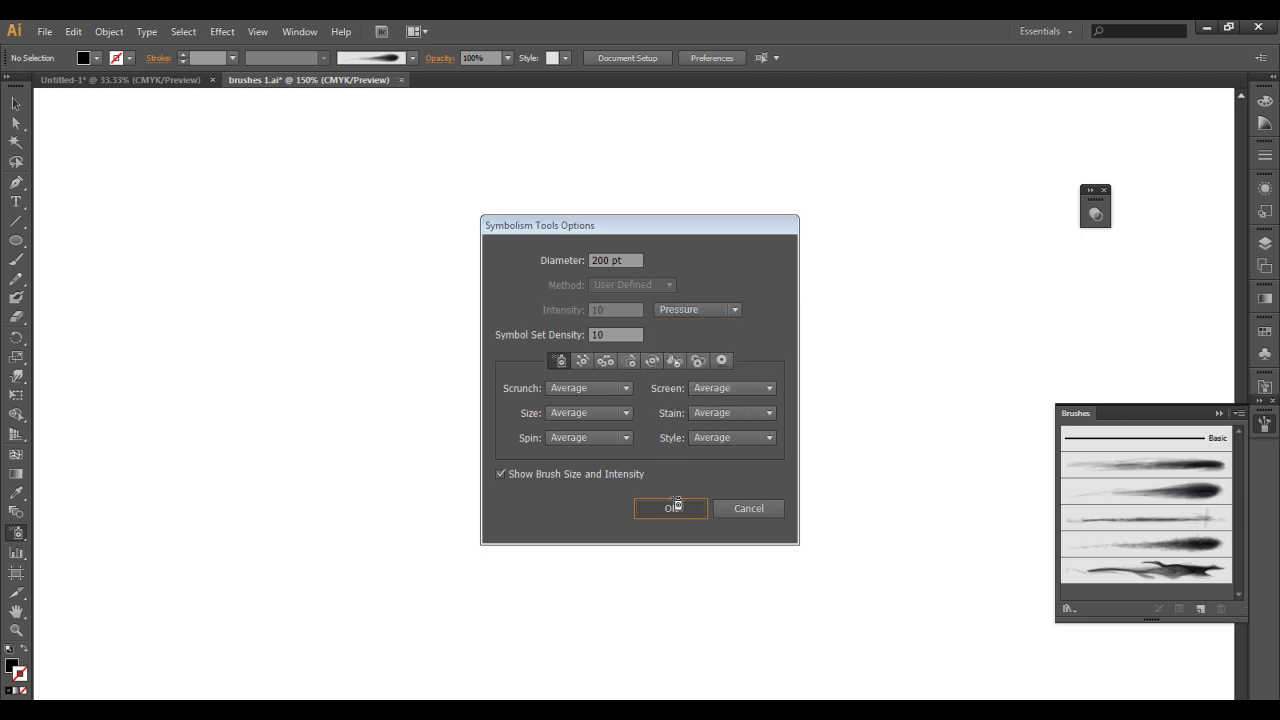
{"action": "left_click", "coordinate": [671, 508]}
Spray several overlapping bands of the circle symbol with varying pen pressure, and delete the whole symbol set.
{"action": "mouse_move", "coordinate": [760, 386]}
{"action": "left_mouse_down"}
{"action": "mouse_move", "coordinate": [423, 415]}
{"action": "mouse_move", "coordinate": [318, 380]}
{"action": "left_mouse_up"}
{"action": "mouse_move", "coordinate": [958, 204]}
{"action": "left_mouse_down"}
{"action": "mouse_move", "coordinate": [877, 201]}
{"action": "mouse_move", "coordinate": [677, 213]}
{"action": "mouse_move", "coordinate": [475, 245]}
{"action": "left_mouse_up"}
{"action": "mouse_move", "coordinate": [880, 200]}
{"action": "left_mouse_down"}
{"action": "mouse_move", "coordinate": [774, 200]}
{"action": "mouse_move", "coordinate": [620, 232]}
{"action": "mouse_move", "coordinate": [771, 177]}
{"action": "mouse_move", "coordinate": [609, 237]}
{"action": "left_mouse_up"}
{"action": "mouse_move", "coordinate": [682, 276]}
{"action": "left_mouse_down"}
{"action": "mouse_move", "coordinate": [586, 431]}
{"action": "mouse_move", "coordinate": [654, 434]}
{"action": "mouse_move", "coordinate": [648, 313]}
{"action": "left_mouse_up"}
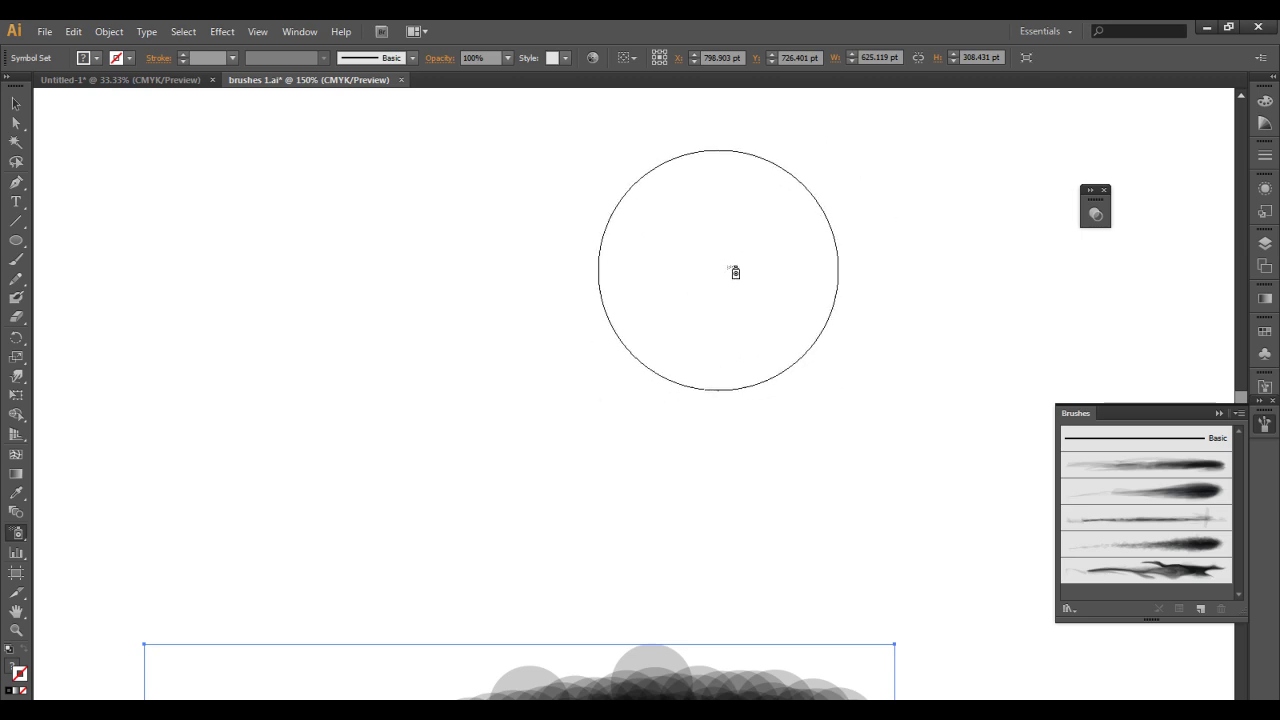
{"action": "mouse_move", "coordinate": [988, 305]}
{"action": "left_mouse_down"}
{"action": "mouse_move", "coordinate": [835, 289]}
{"action": "mouse_move", "coordinate": [671, 301]}
{"action": "mouse_move", "coordinate": [542, 342]}
{"action": "mouse_move", "coordinate": [440, 395]}
{"action": "left_mouse_up"}
{"action": "mouse_move", "coordinate": [933, 309]}
{"action": "left_mouse_down"}
{"action": "mouse_move", "coordinate": [886, 286]}
{"action": "mouse_move", "coordinate": [871, 294]}
{"action": "mouse_move", "coordinate": [880, 300]}
{"action": "left_mouse_up"}
{"action": "mouse_move", "coordinate": [897, 481]}
{"action": "left_mouse_down"}
{"action": "mouse_move", "coordinate": [809, 456]}
{"action": "mouse_move", "coordinate": [749, 474]}
{"action": "mouse_move", "coordinate": [797, 393]}
{"action": "left_mouse_up"}
{"action": "left_click", "coordinate": [805, 442], "text": "ctrl+alt"}
{"action": "left_click", "coordinate": [788, 447], "text": "ctrl+alt"}
{"action": "left_click", "coordinate": [16, 103]}
{"action": "key", "text": "Delete"}
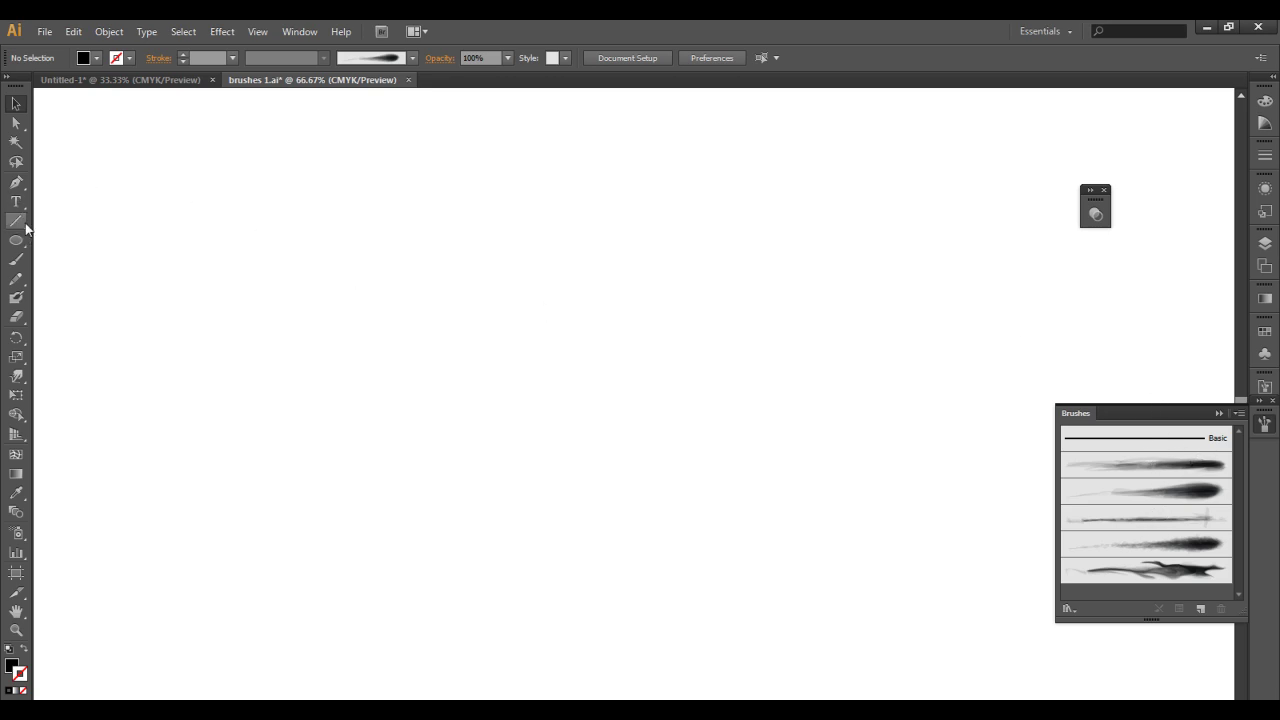
Prepare the Paintbrush with no fill and a black stroke by swapping the fill and stroke colors.
{"action": "left_click", "coordinate": [16, 259]}
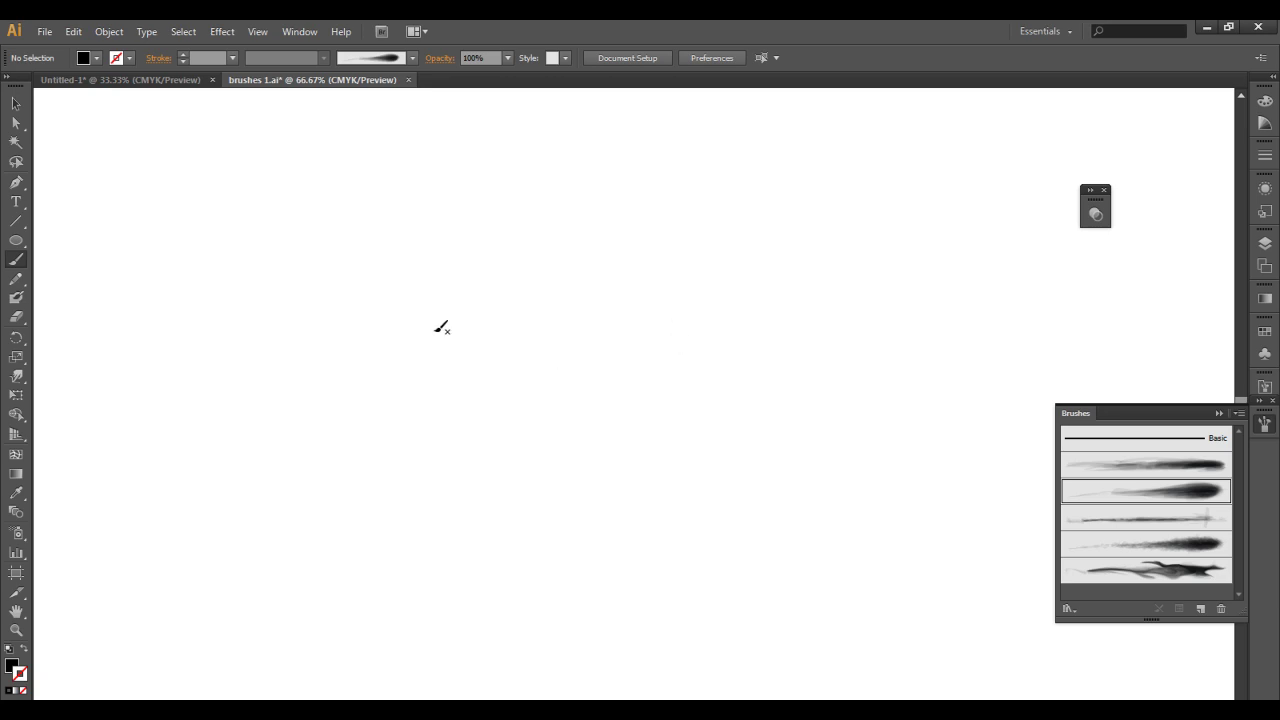
{"action": "left_click_drag", "start_coordinate": [392, 372], "coordinate": [564, 284]}
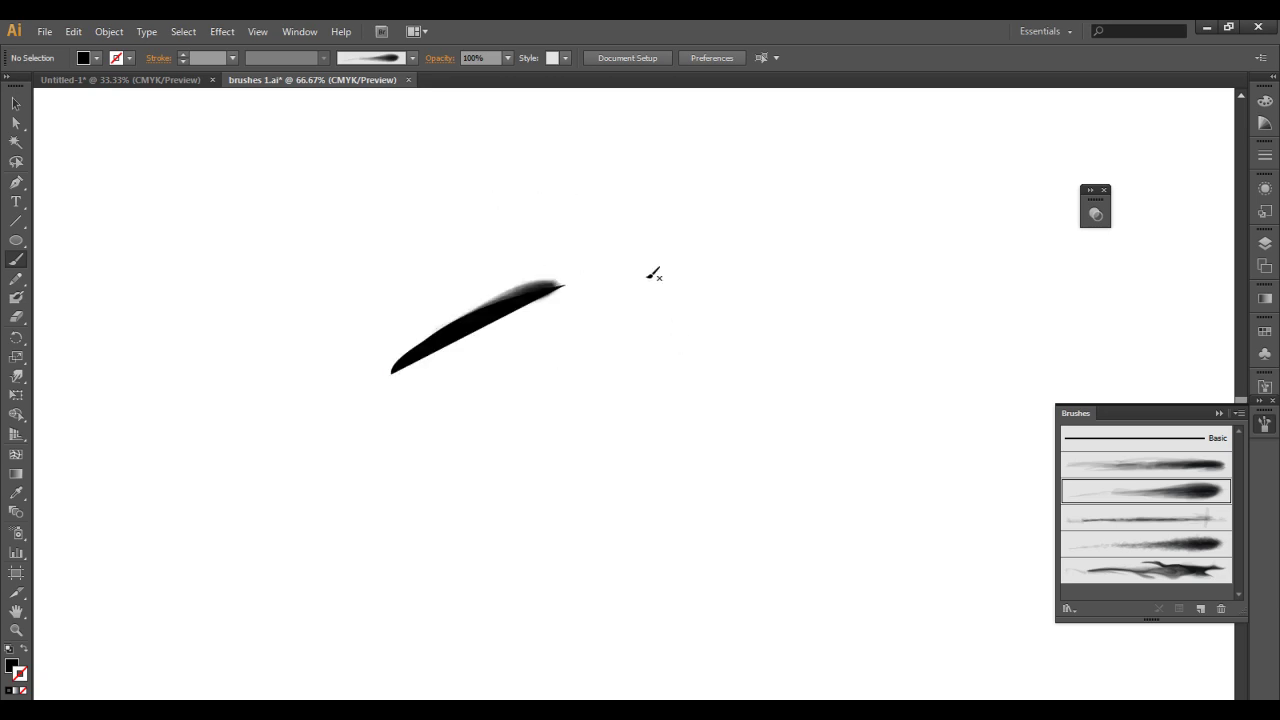
{"action": "key", "text": "ctrl+z"}
{"action": "left_click", "coordinate": [17, 663]}
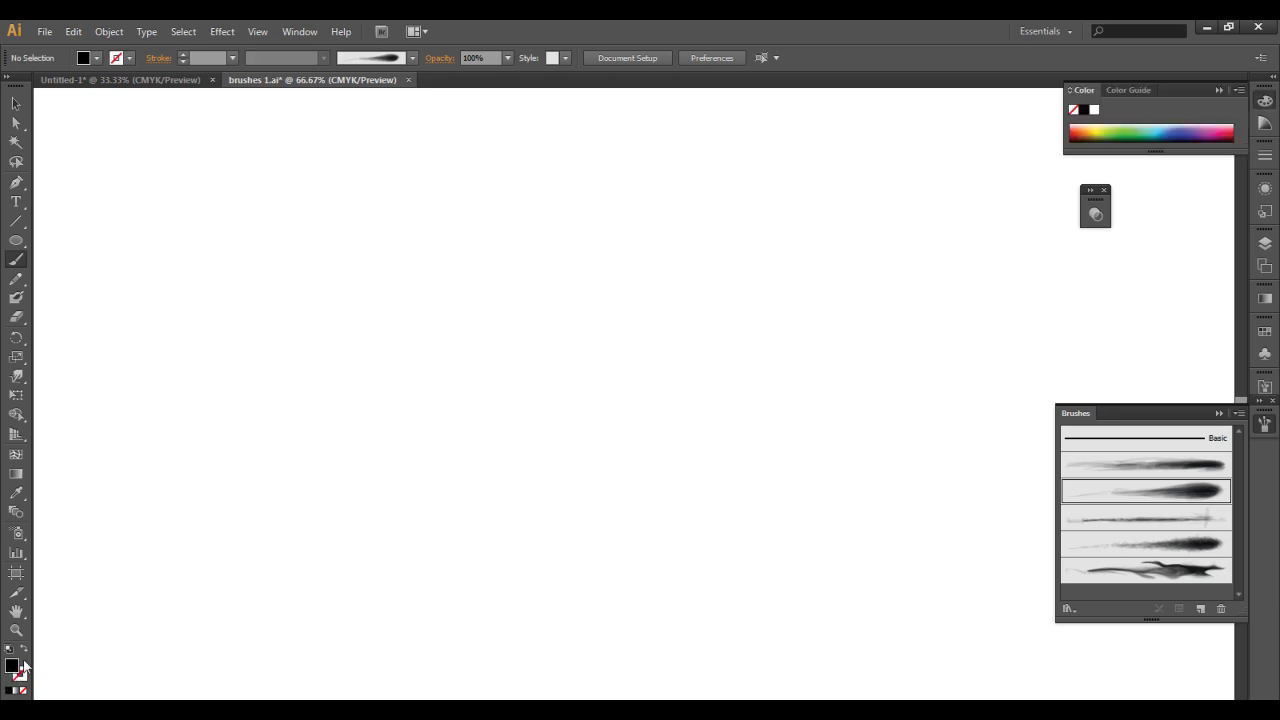
{"action": "left_click", "coordinate": [25, 650]}
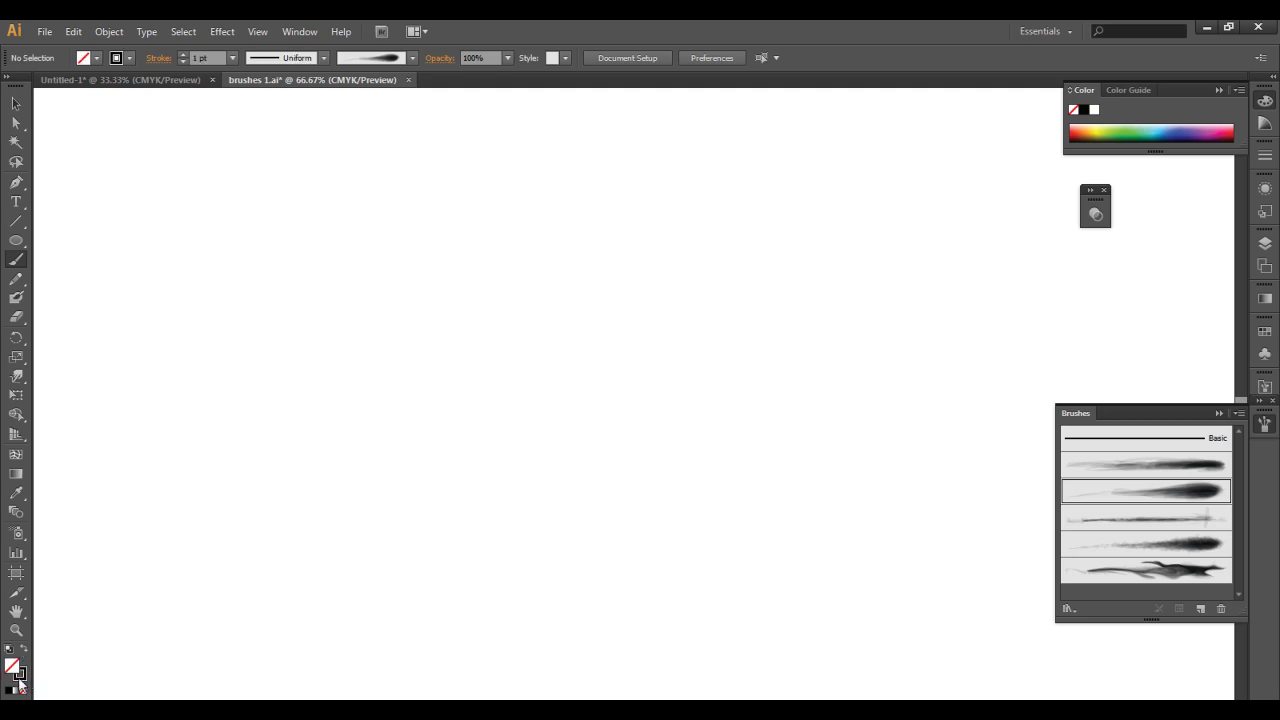
{"action": "left_click", "coordinate": [19, 676]}
Choose the thin, rough third art brush and paint overlapping, slightly arched horizontal strokes across the empty canvas.
{"action": "left_click", "coordinate": [1135, 520]}
{"action": "left_click_drag", "start_coordinate": [252, 380], "coordinate": [398, 362]}
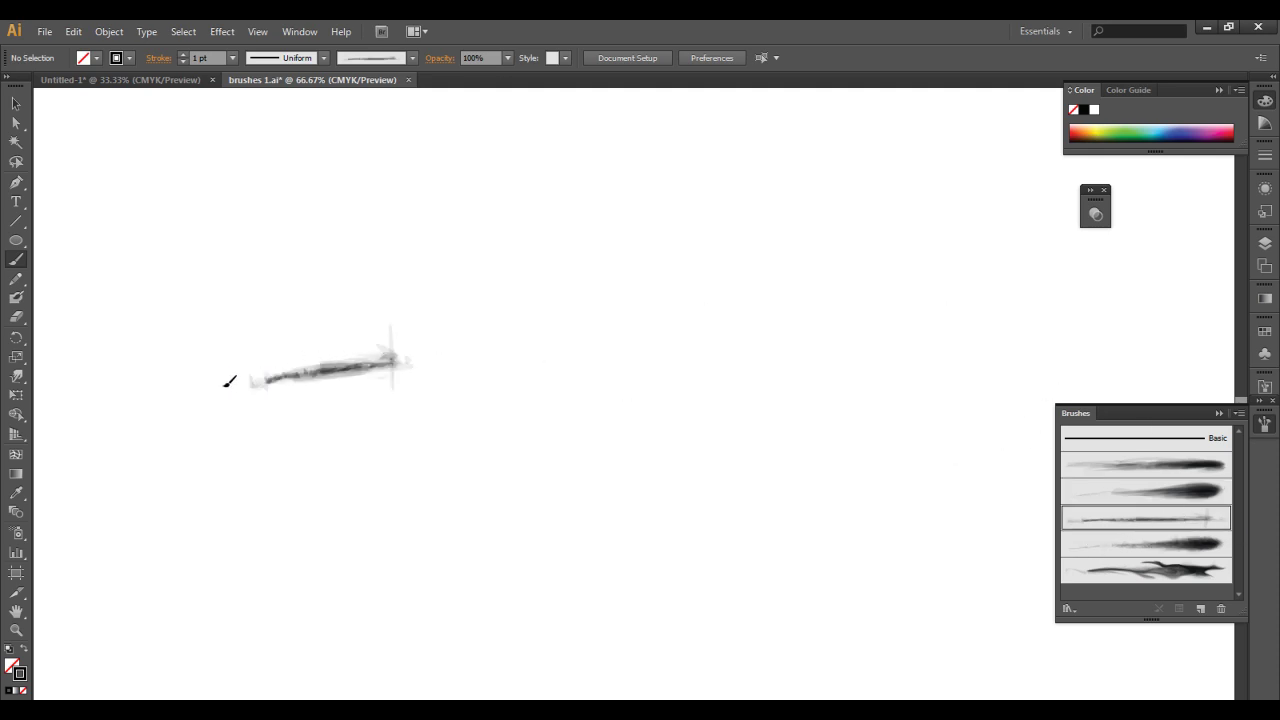
{"action": "left_click_drag", "start_coordinate": [225, 385], "coordinate": [590, 374]}
{"action": "left_click_drag", "start_coordinate": [430, 362], "coordinate": [485, 360]}
{"action": "left_click_drag", "start_coordinate": [586, 371], "coordinate": [588, 378]}
{"action": "left_click_drag", "start_coordinate": [496, 370], "coordinate": [643, 378]}
Paint a tangle of straight, curved and vertical strokes over and above the arched strokes.
{"action": "left_click", "coordinate": [488, 374], "text": "ctrl"}
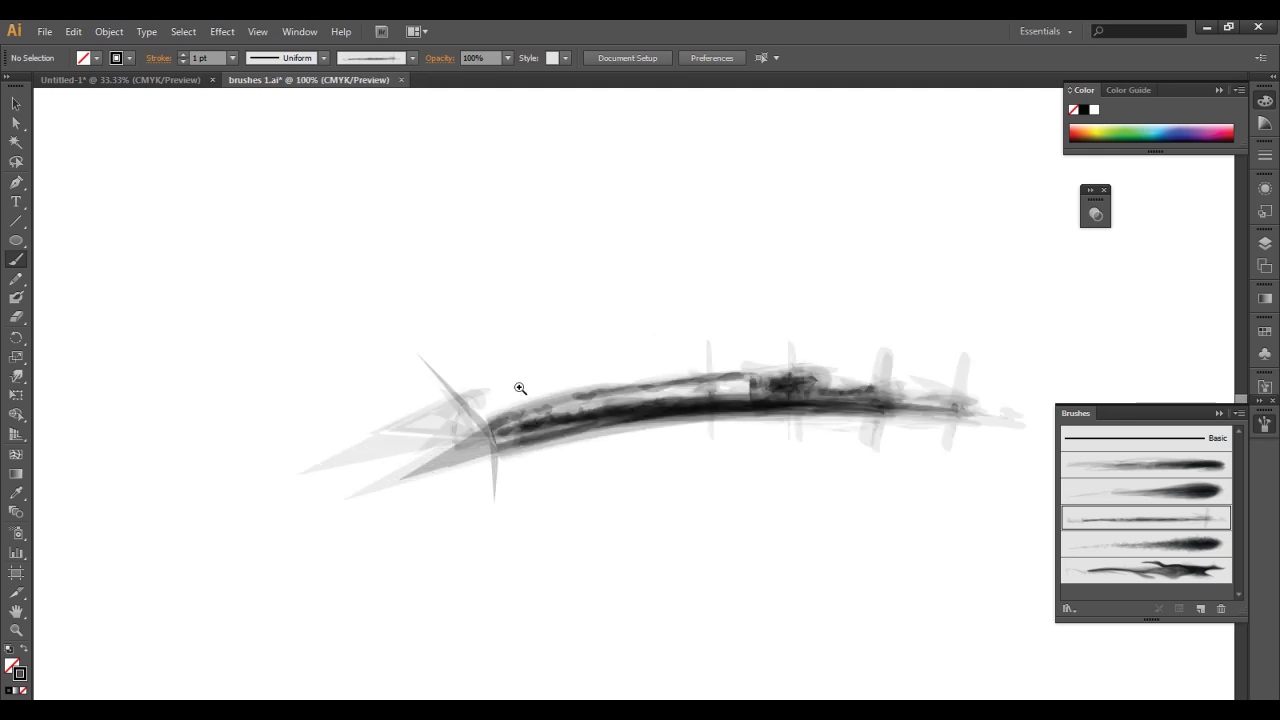
{"action": "left_click", "coordinate": [540, 400]}
{"action": "scroll", "coordinate": [724, 378], "scroll_direction": "right", "scroll_amount": 6}
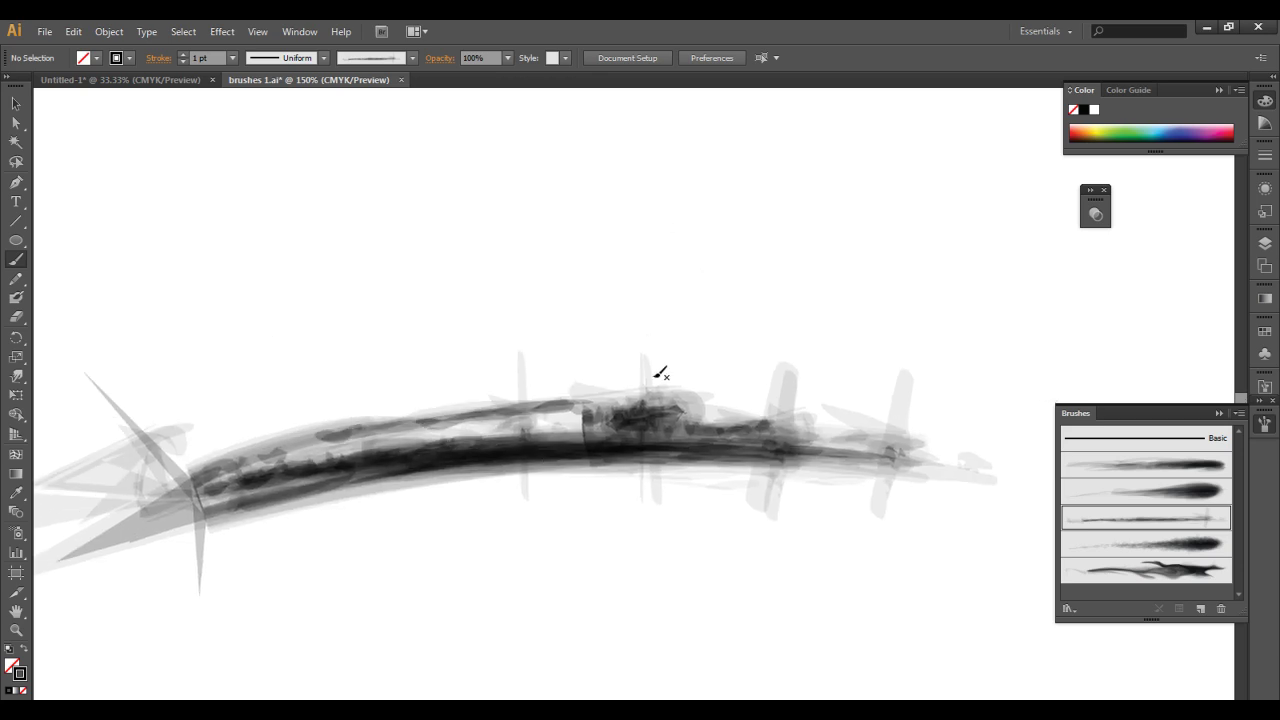
{"action": "left_click_drag", "start_coordinate": [380, 396], "coordinate": [905, 392]}
{"action": "mouse_move", "coordinate": [812, 378]}
{"action": "left_mouse_down"}
{"action": "mouse_move", "coordinate": [364, 396]}
{"action": "mouse_move", "coordinate": [140, 444]}
{"action": "left_mouse_up"}
{"action": "mouse_move", "coordinate": [368, 214]}
{"action": "left_mouse_down"}
{"action": "mouse_move", "coordinate": [430, 440]}
{"action": "mouse_move", "coordinate": [309, 450]}
{"action": "left_mouse_up"}
{"action": "left_click_drag", "start_coordinate": [457, 183], "coordinate": [512, 405]}
{"action": "left_click_drag", "start_coordinate": [630, 466], "coordinate": [262, 474]}
{"action": "left_click_drag", "start_coordinate": [704, 386], "coordinate": [400, 416]}
{"action": "left_click_drag", "start_coordinate": [660, 303], "coordinate": [662, 400]}
{"action": "mouse_move", "coordinate": [503, 377]}
{"action": "left_mouse_down"}
{"action": "mouse_move", "coordinate": [839, 367]}
{"action": "mouse_move", "coordinate": [332, 362]}
{"action": "left_mouse_up"}
{"action": "left_click_drag", "start_coordinate": [332, 354], "coordinate": [340, 398]}
{"action": "left_click_drag", "start_coordinate": [340, 394], "coordinate": [800, 346]}
{"action": "left_click_drag", "start_coordinate": [590, 349], "coordinate": [636, 341]}
{"action": "left_click_drag", "start_coordinate": [465, 352], "coordinate": [1072, 341]}
{"action": "mouse_move", "coordinate": [812, 190]}
{"action": "left_mouse_down"}
{"action": "mouse_move", "coordinate": [677, 206]}
{"action": "mouse_move", "coordinate": [795, 180]}
{"action": "left_mouse_up"}
{"action": "mouse_move", "coordinate": [780, 244]}
{"action": "left_mouse_down"}
{"action": "mouse_move", "coordinate": [792, 347]}
{"action": "mouse_move", "coordinate": [824, 346]}
{"action": "left_mouse_up"}
Paint a row of tall, steep strokes crossing the horizontal ones, and overlapping circles in the empty area beside them.
{"action": "key", "text": "ctrl+minus"}
{"action": "key", "text": "ctrl+minus"}
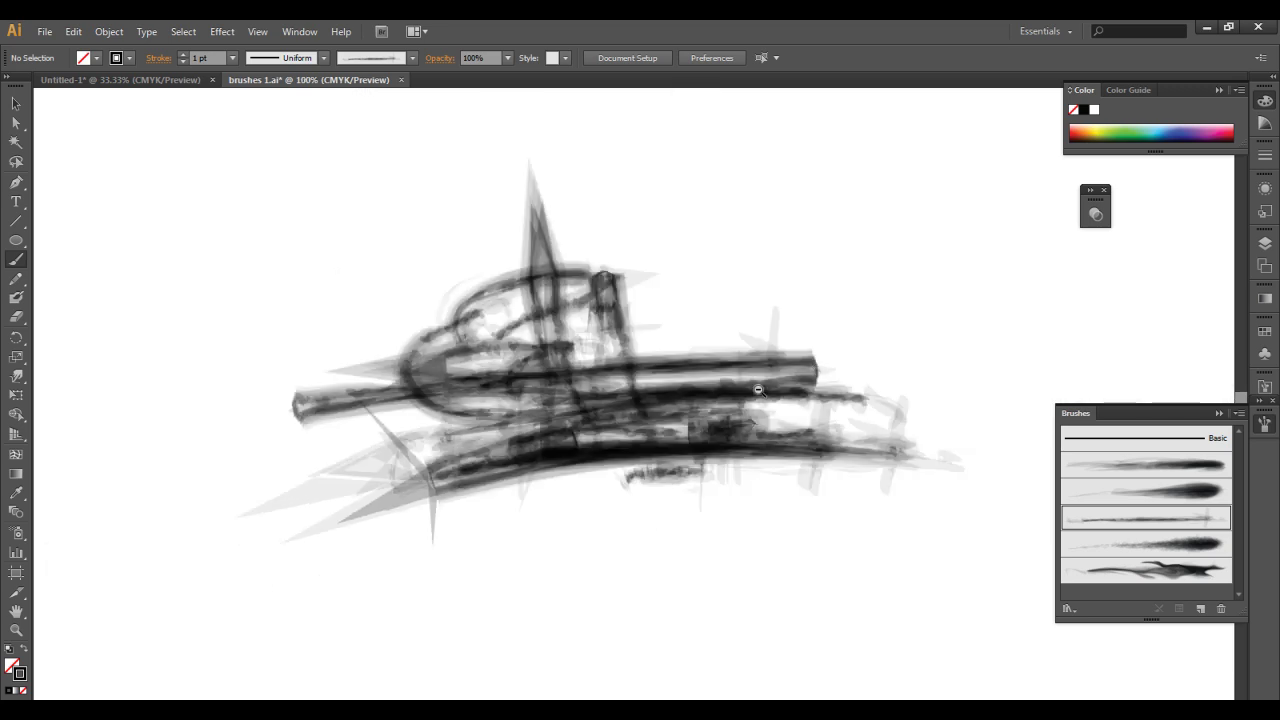
{"action": "left_click_drag", "start_coordinate": [619, 526], "coordinate": [703, 215]}
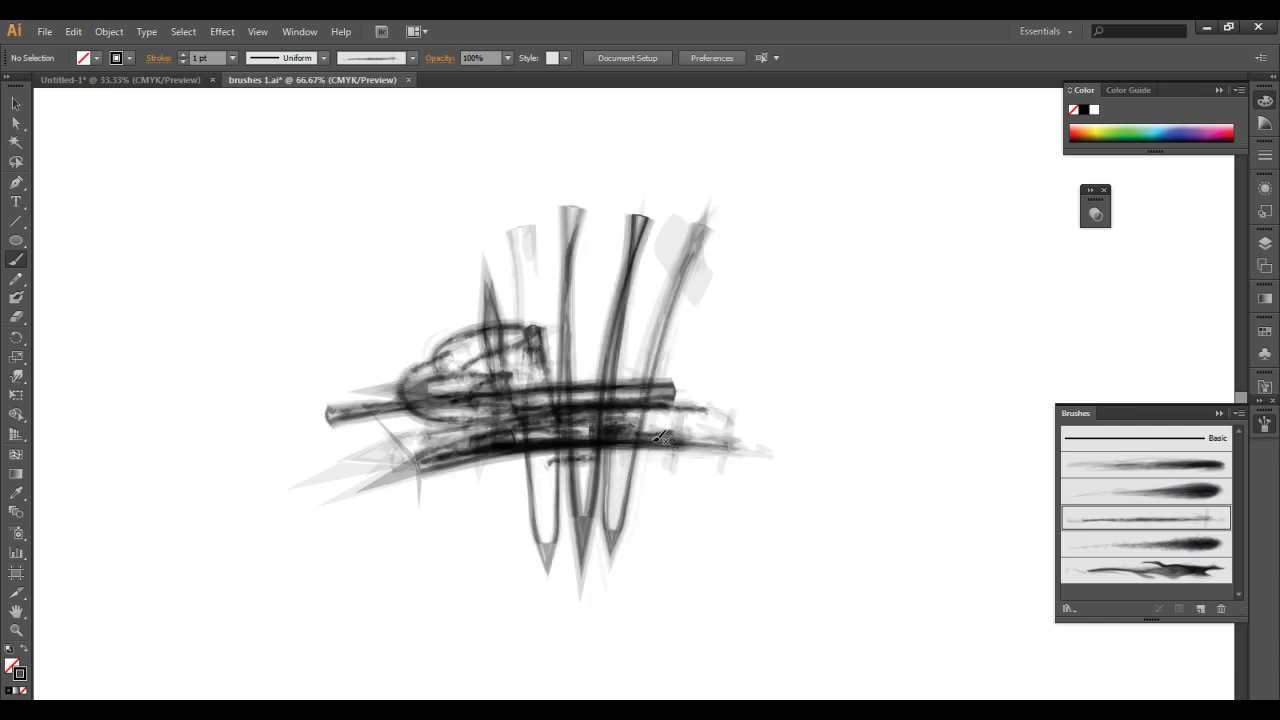
{"action": "mouse_move", "coordinate": [838, 341]}
{"action": "left_mouse_down"}
{"action": "mouse_move", "coordinate": [519, 301]}
{"action": "mouse_move", "coordinate": [457, 350]}
{"action": "left_mouse_up"}
{"action": "mouse_move", "coordinate": [573, 284]}
{"action": "left_mouse_down"}
{"action": "mouse_move", "coordinate": [683, 424]}
{"action": "mouse_move", "coordinate": [589, 441]}
{"action": "mouse_move", "coordinate": [662, 398]}
{"action": "left_mouse_up"}
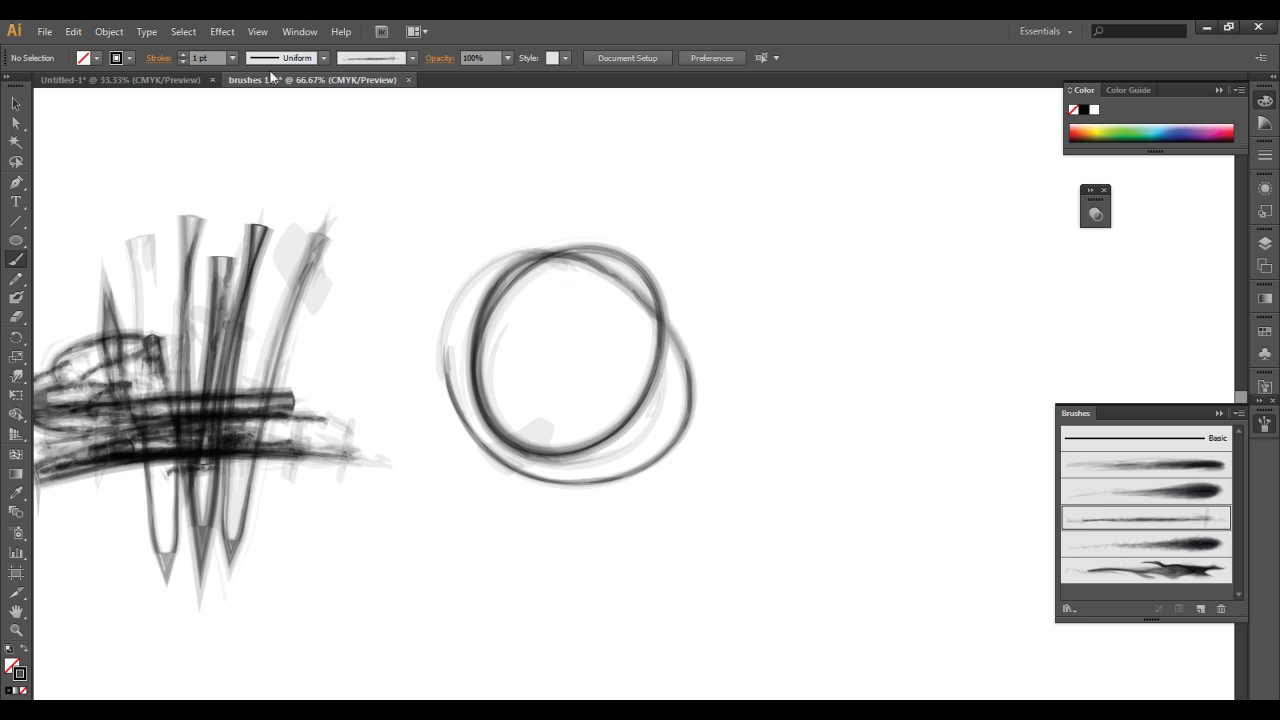
Set the stroke weight to 5 pt and paint thick circular strokes over the thin circles.
{"action": "left_click", "coordinate": [183, 54]}
{"action": "type", "text": "5"}
{"action": "key", "text": "Return"}
{"action": "left_click_drag", "start_coordinate": [557, 344], "coordinate": [560, 335]}
{"action": "mouse_move", "coordinate": [611, 302]}
{"action": "left_mouse_down"}
{"action": "mouse_move", "coordinate": [593, 387]}
{"action": "mouse_move", "coordinate": [562, 325]}
{"action": "left_mouse_up"}
Paint a second thick ring of overlapping circular strokes in the empty area to the right of the first.
{"action": "key", "text": "space"}
{"action": "left_click_drag", "start_coordinate": [804, 340], "coordinate": [588, 337]}
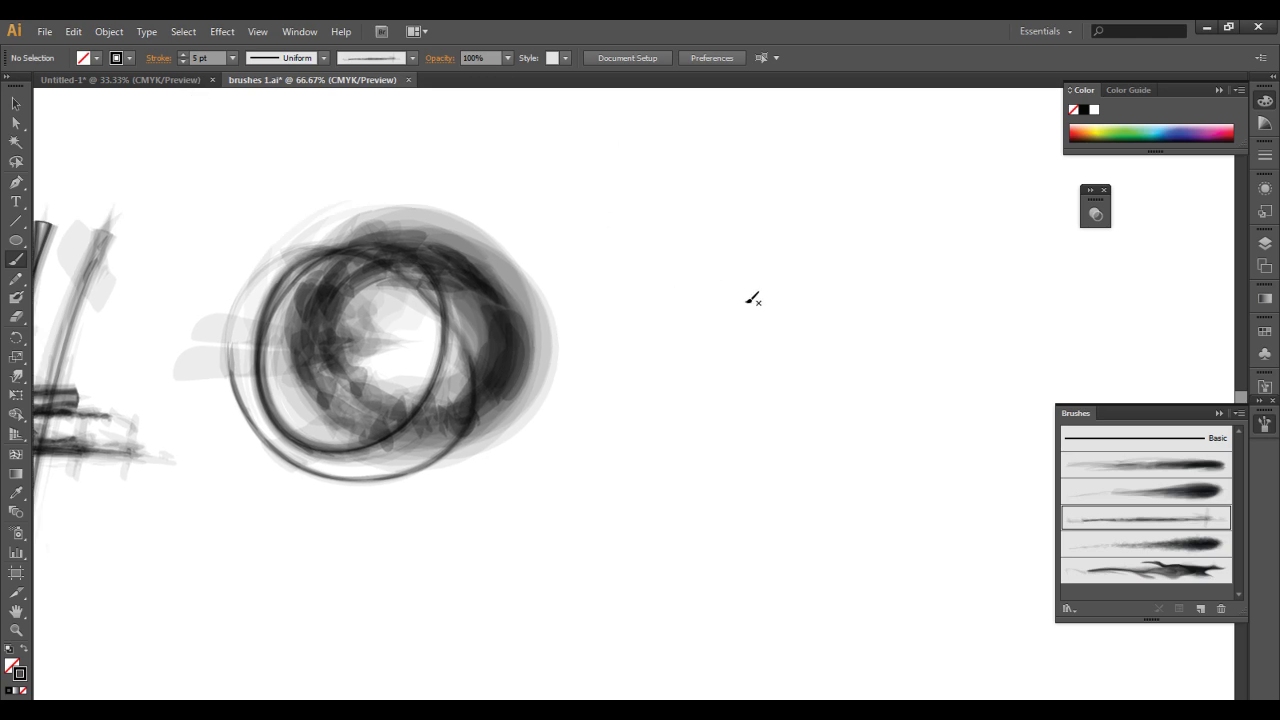
{"action": "left_click_drag", "start_coordinate": [705, 276], "coordinate": [788, 326]}
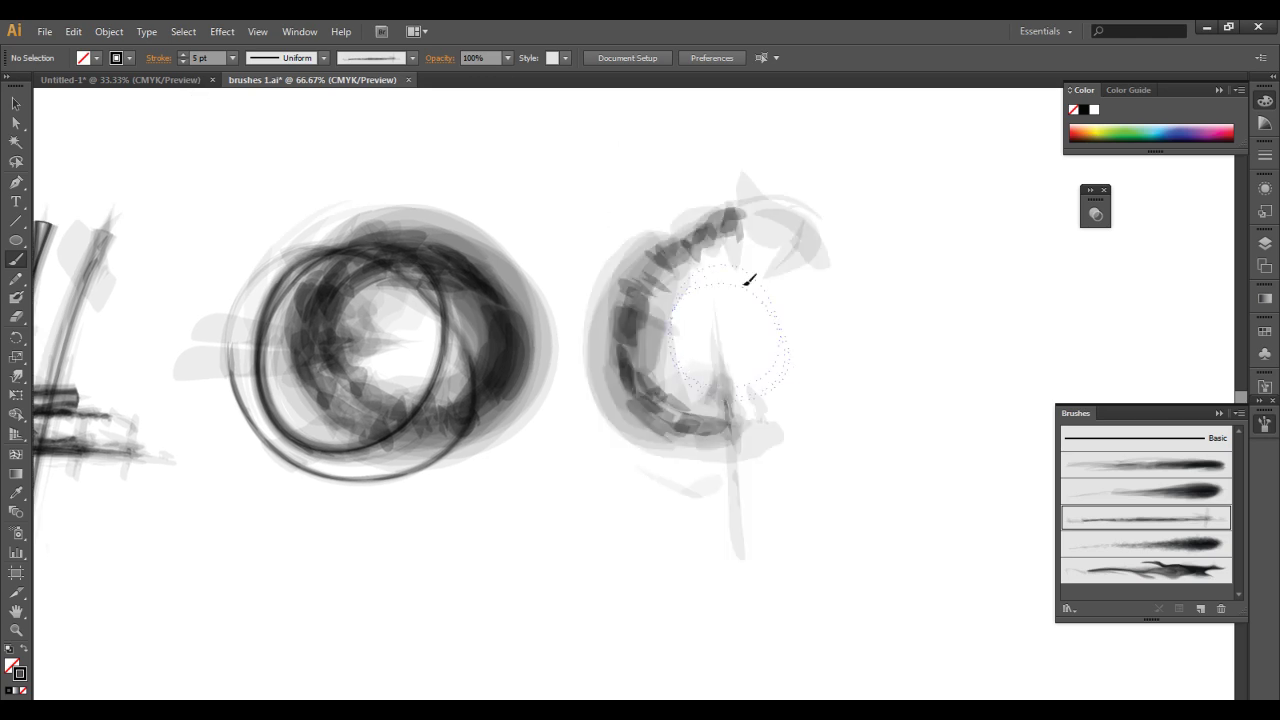
{"action": "left_click_drag", "start_coordinate": [745, 284], "coordinate": [797, 291]}
Paint a dense patch of crossing diagonal strokes below the first ring.
{"action": "key", "text": "space"}
{"action": "left_click_drag", "start_coordinate": [664, 405], "coordinate": [755, 300]}
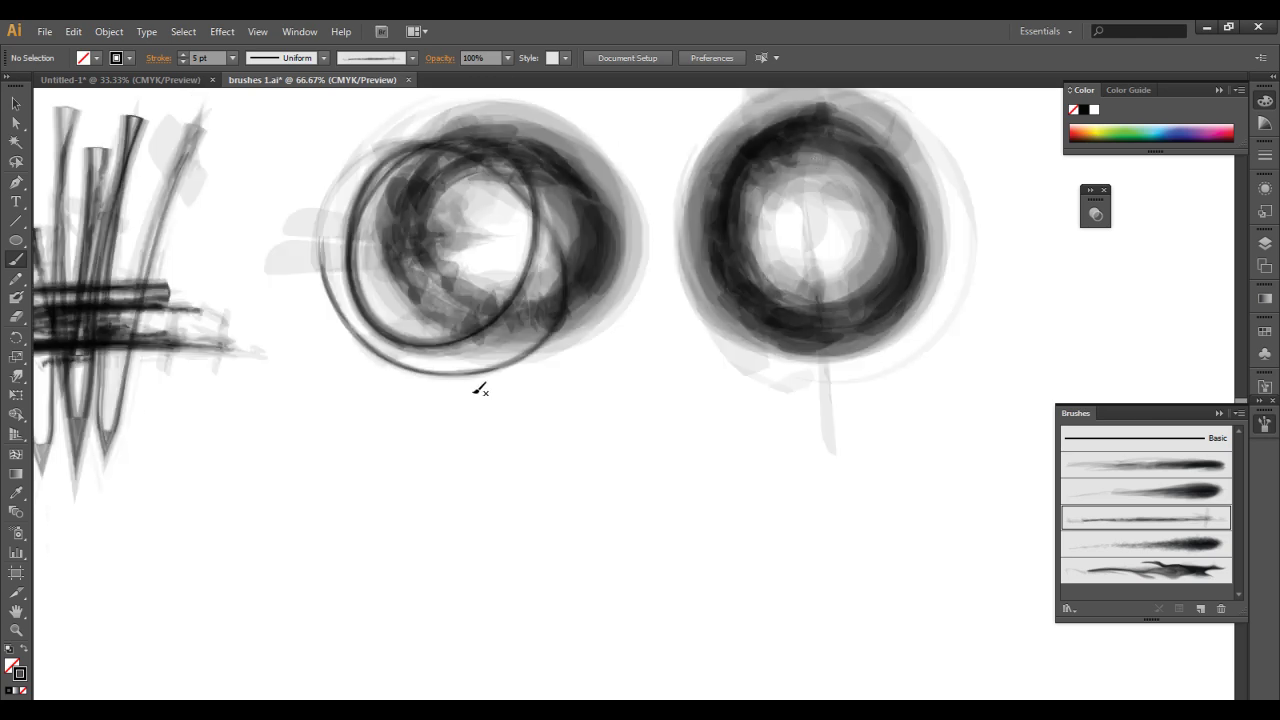
{"action": "mouse_move", "coordinate": [522, 455]}
{"action": "left_mouse_down"}
{"action": "mouse_move", "coordinate": [380, 582]}
{"action": "mouse_move", "coordinate": [537, 451]}
{"action": "left_mouse_up"}
{"action": "mouse_move", "coordinate": [613, 496]}
{"action": "left_mouse_down"}
{"action": "mouse_move", "coordinate": [591, 468]}
{"action": "mouse_move", "coordinate": [764, 261]}
{"action": "left_mouse_up"}
{"action": "mouse_move", "coordinate": [684, 172]}
{"action": "left_mouse_down"}
{"action": "mouse_move", "coordinate": [433, 379]}
{"action": "mouse_move", "coordinate": [571, 295]}
{"action": "left_mouse_up"}
{"action": "left_click_drag", "start_coordinate": [834, 325], "coordinate": [510, 512]}
{"action": "left_click_drag", "start_coordinate": [868, 346], "coordinate": [606, 505]}
{"action": "left_click_drag", "start_coordinate": [622, 498], "coordinate": [790, 455]}
Paint a patch of crossing diagonal strokes from the second ring down to the dense patch under the first ring.
{"action": "key", "text": "space"}
{"action": "left_click_drag", "start_coordinate": [1020, 109], "coordinate": [700, 349]}
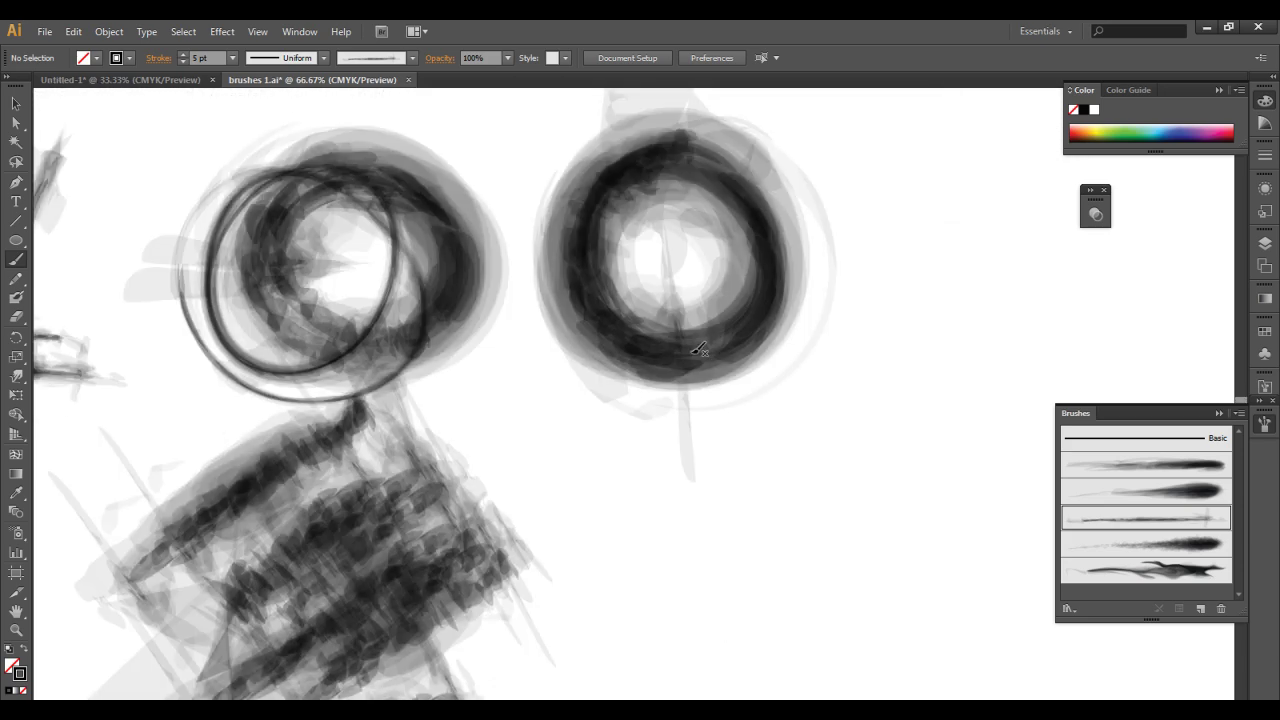
{"action": "left_click_drag", "start_coordinate": [573, 312], "coordinate": [424, 444]}
{"action": "mouse_move", "coordinate": [618, 337]}
{"action": "left_mouse_down"}
{"action": "mouse_move", "coordinate": [446, 464]}
{"action": "mouse_move", "coordinate": [474, 487]}
{"action": "left_mouse_up"}
{"action": "left_click_drag", "start_coordinate": [670, 370], "coordinate": [499, 512]}
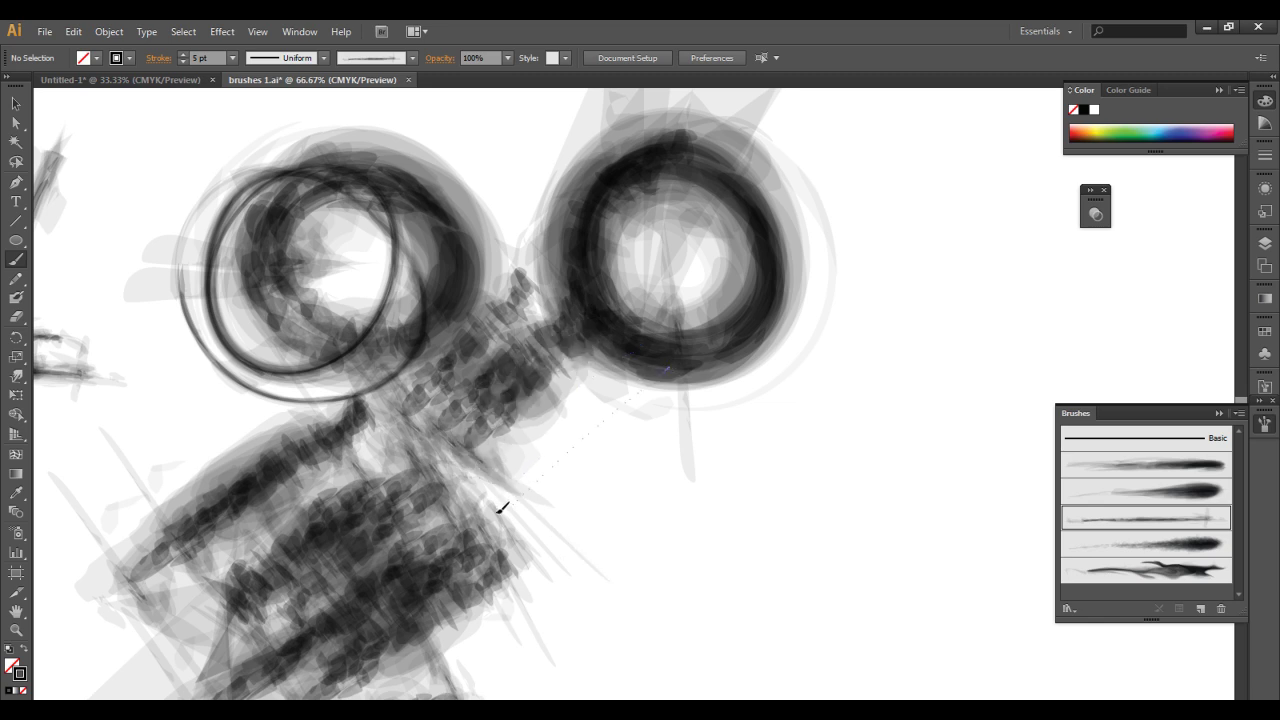
{"action": "left_click_drag", "start_coordinate": [714, 390], "coordinate": [499, 559]}
Thicken the diagonal patch with more strokes along its upper-left edge and across its middle and lower-right part.
{"action": "key", "text": "space"}
{"action": "left_click_drag", "start_coordinate": [580, 470], "coordinate": [806, 427]}
{"action": "left_click_drag", "start_coordinate": [470, 356], "coordinate": [380, 455]}
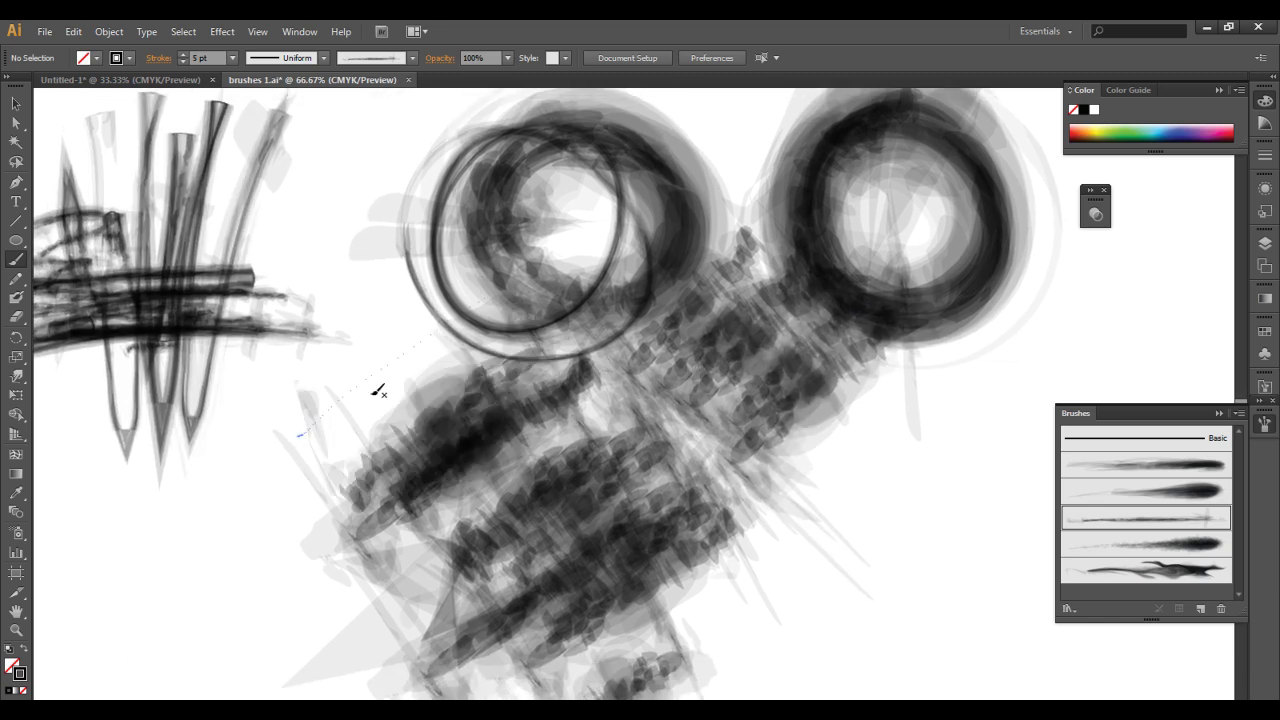
{"action": "key", "text": "space"}
{"action": "left_click_drag", "start_coordinate": [755, 328], "coordinate": [441, 311]}
{"action": "left_click_drag", "start_coordinate": [594, 348], "coordinate": [376, 475]}
{"action": "left_click_drag", "start_coordinate": [727, 306], "coordinate": [500, 455]}
{"action": "left_click_drag", "start_coordinate": [650, 406], "coordinate": [457, 490]}
Paint a group of tall, nearly vertical strokes rising above the first ring.
{"action": "left_click", "coordinate": [535, 410], "text": "ctrl+alt"}
{"action": "left_click", "coordinate": [563, 413], "text": "ctrl+alt"}
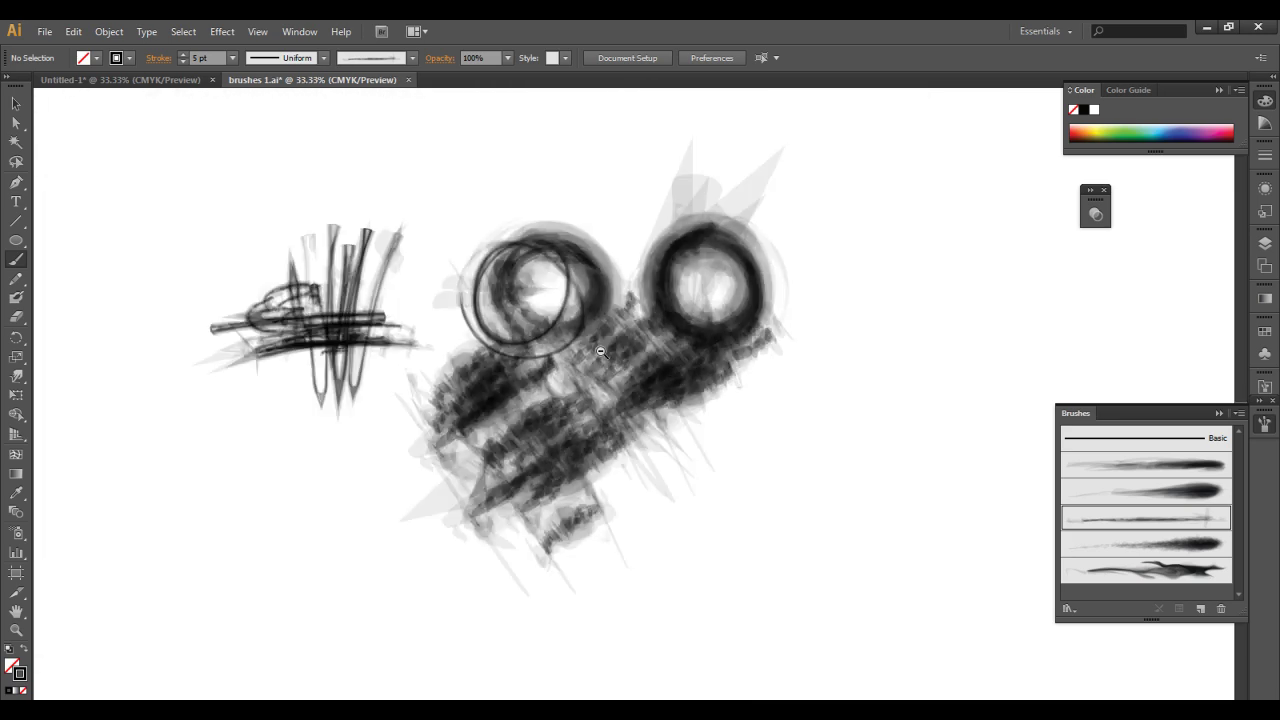
{"action": "key", "text": "space"}
{"action": "left_click_drag", "start_coordinate": [598, 281], "coordinate": [585, 477]}
{"action": "left_click_drag", "start_coordinate": [519, 350], "coordinate": [528, 425]}
{"action": "left_click_drag", "start_coordinate": [528, 256], "coordinate": [543, 418]}
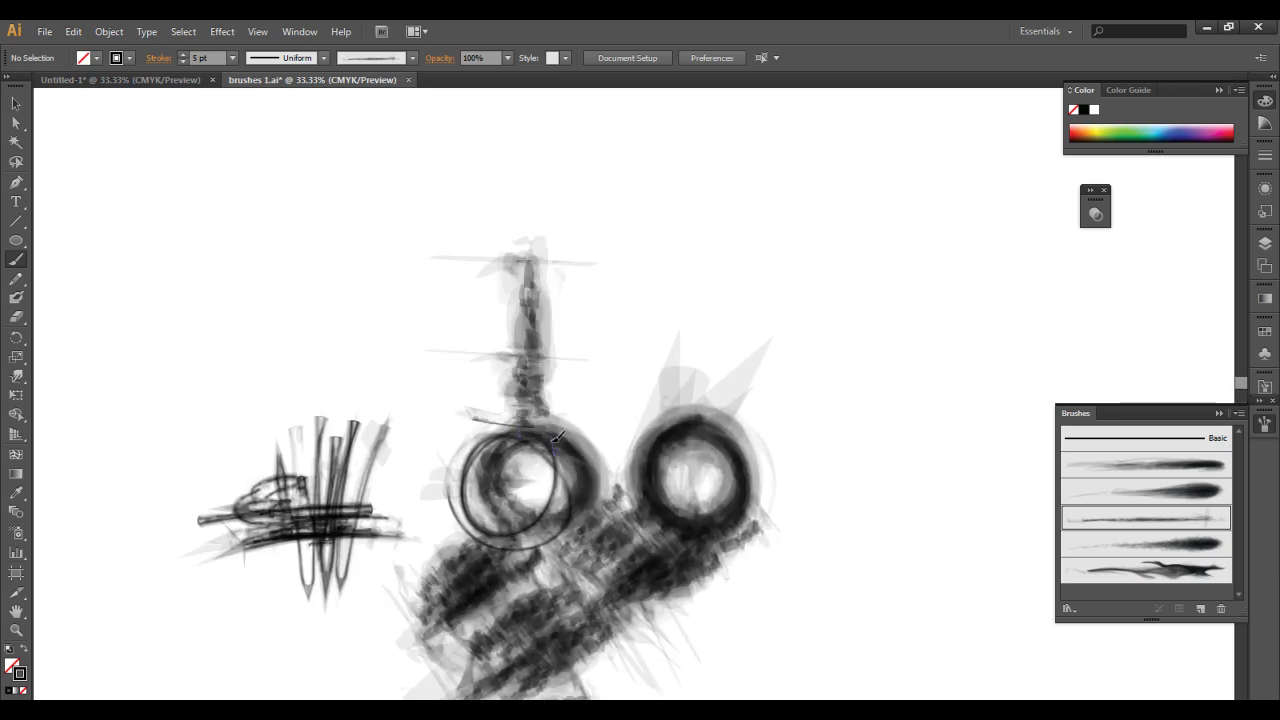
{"action": "left_click_drag", "start_coordinate": [563, 200], "coordinate": [574, 422]}
{"action": "left_click_drag", "start_coordinate": [583, 228], "coordinate": [600, 434]}
{"action": "mouse_move", "coordinate": [617, 242]}
{"action": "left_mouse_down"}
{"action": "mouse_move", "coordinate": [602, 289]}
{"action": "mouse_move", "coordinate": [621, 460]}
{"action": "left_mouse_up"}
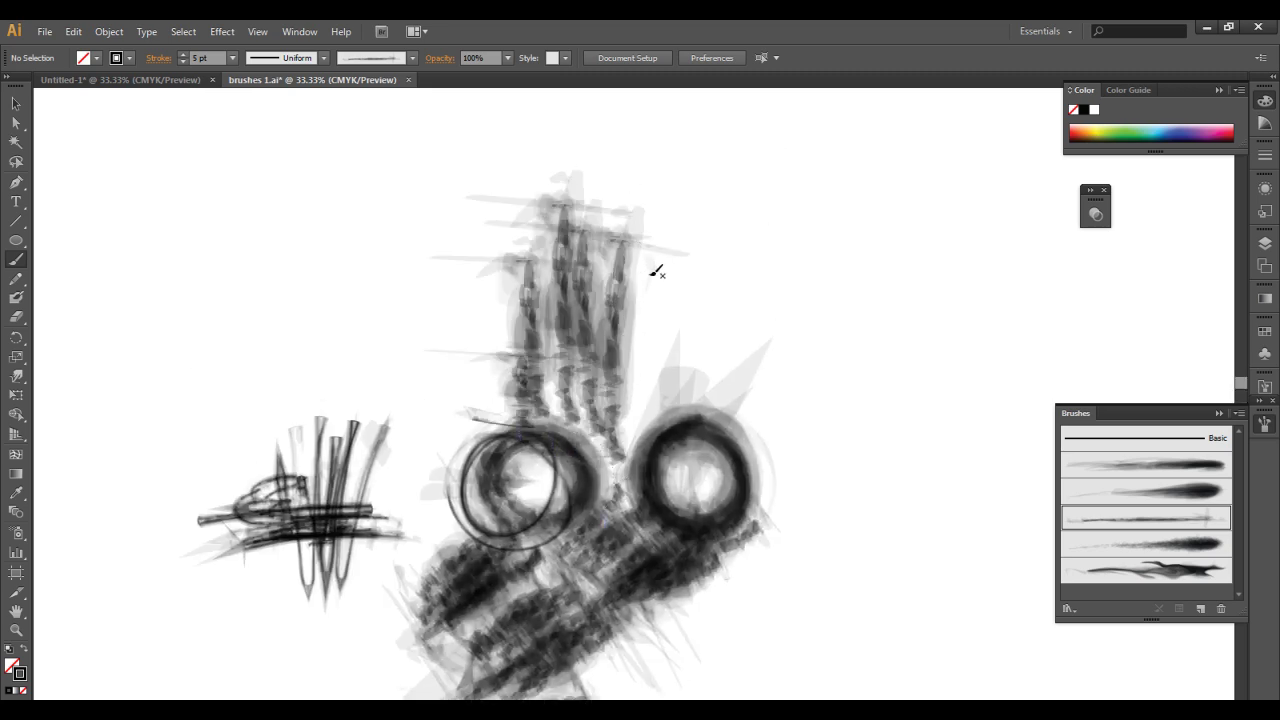
Paint one more tall stroke beside the vertical group and overlapping rings in the area above the second ring.
{"action": "left_click_drag", "start_coordinate": [650, 260], "coordinate": [622, 505]}
{"action": "left_click_drag", "start_coordinate": [684, 290], "coordinate": [714, 346]}
{"action": "left_click_drag", "start_coordinate": [677, 226], "coordinate": [669, 404]}
{"action": "mouse_move", "coordinate": [680, 282]}
{"action": "left_mouse_down"}
{"action": "mouse_move", "coordinate": [686, 381]}
{"action": "mouse_move", "coordinate": [657, 325]}
{"action": "mouse_move", "coordinate": [667, 409]}
{"action": "mouse_move", "coordinate": [638, 416]}
{"action": "left_mouse_up"}
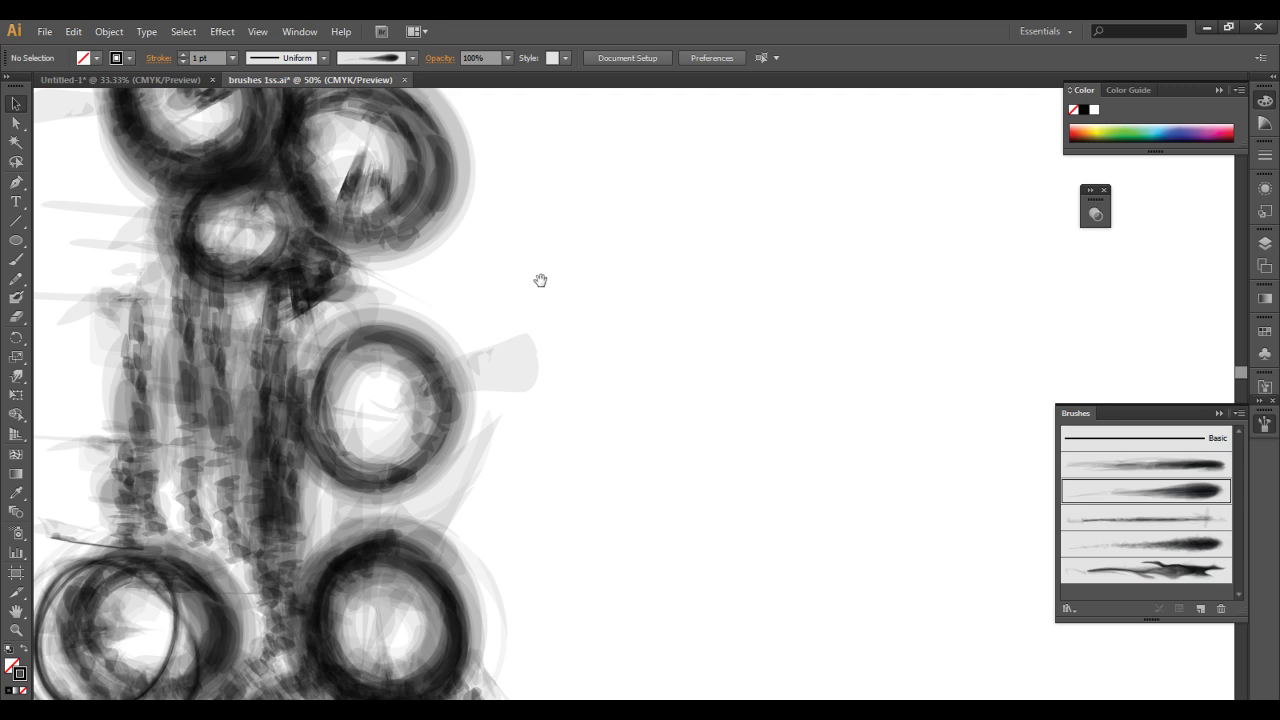
Place the artwork of Art Brush 2 in an empty area of the canvas for close inspection.
{"action": "left_click_drag", "start_coordinate": [508, 323], "coordinate": [432, 317]}
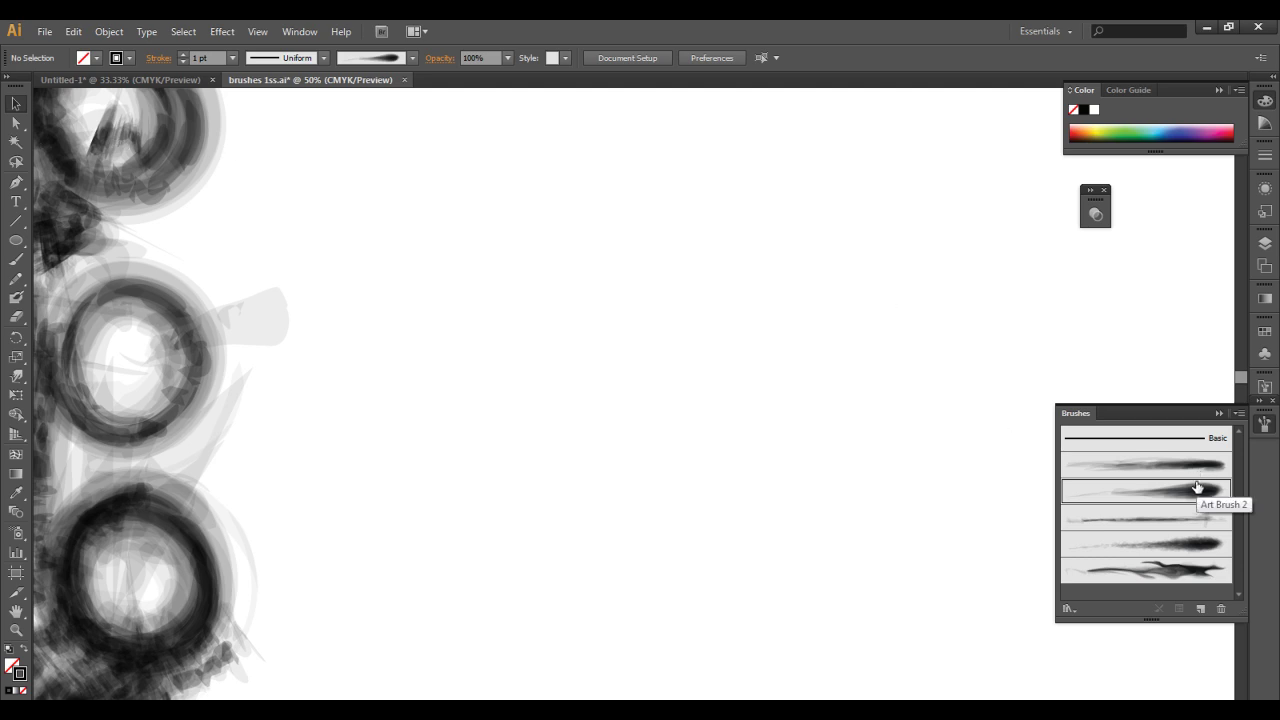
{"action": "left_click_drag", "start_coordinate": [1197, 490], "coordinate": [742, 363]}
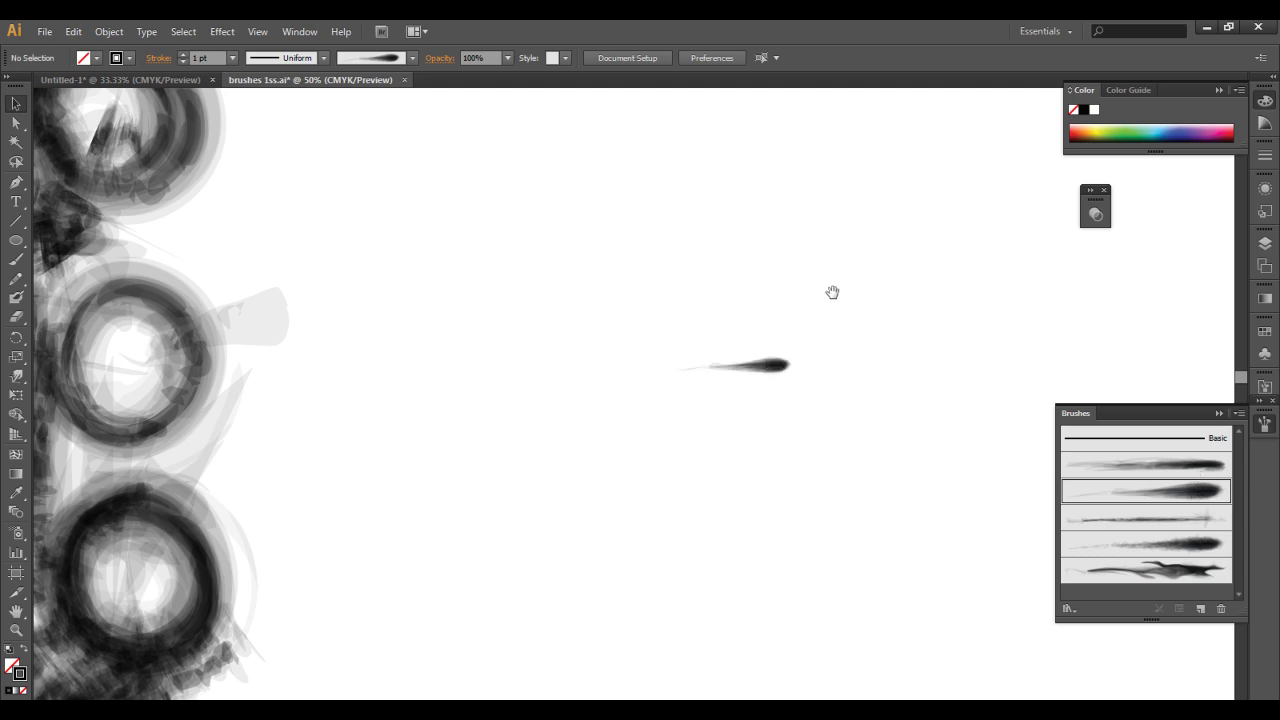
{"action": "key", "text": "super"}
{"action": "key", "text": "super"}
{"action": "left_click_drag", "start_coordinate": [819, 341], "coordinate": [660, 423]}
{"action": "left_click", "coordinate": [797, 328]}
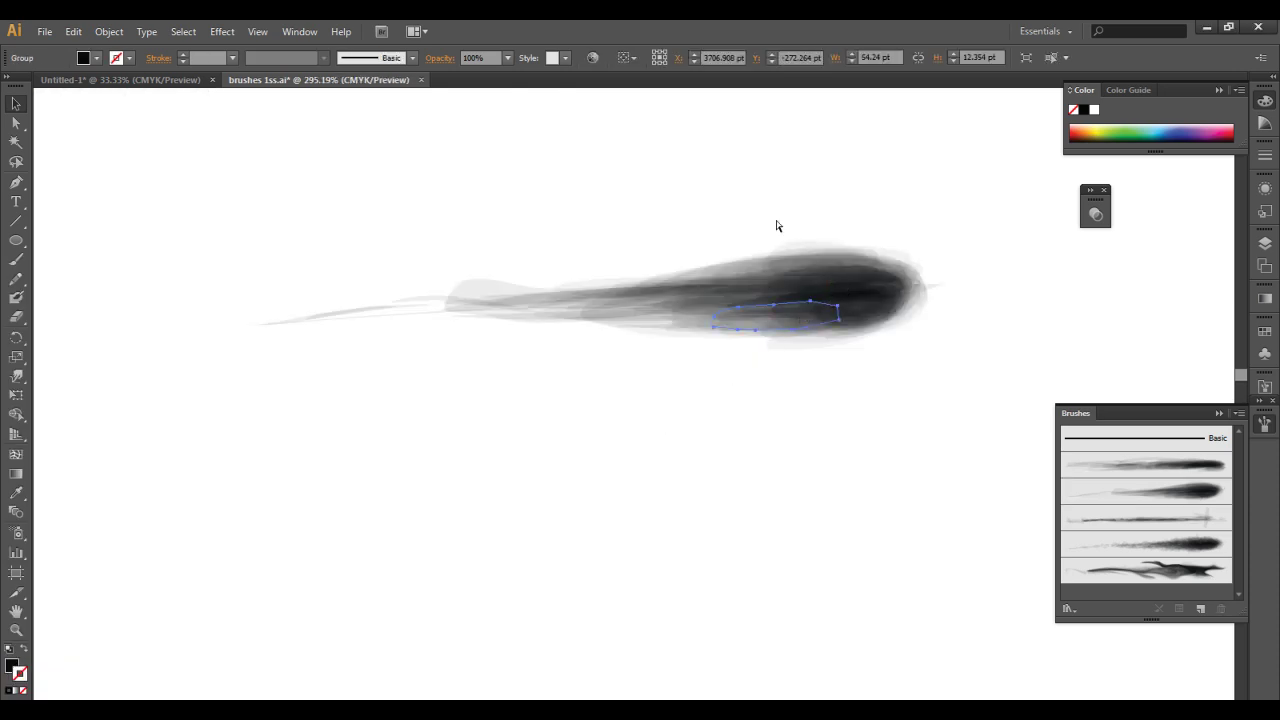
Try to select only the bounding rectangle of the placed brush artwork, and delete the whole artwork.
{"action": "left_click", "coordinate": [12, 105]}
{"action": "left_click", "coordinate": [718, 247]}
{"action": "left_click", "coordinate": [795, 290]}
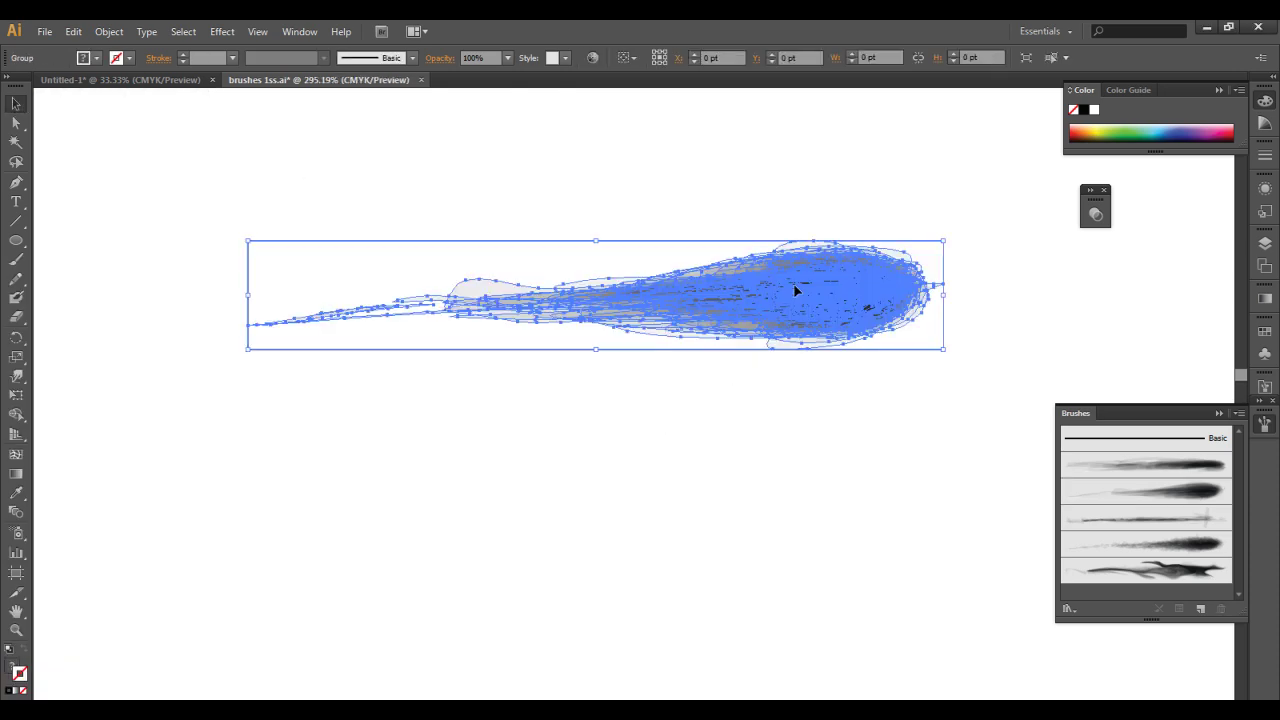
{"action": "left_click", "coordinate": [16, 123]}
{"action": "left_click", "coordinate": [126, 138]}
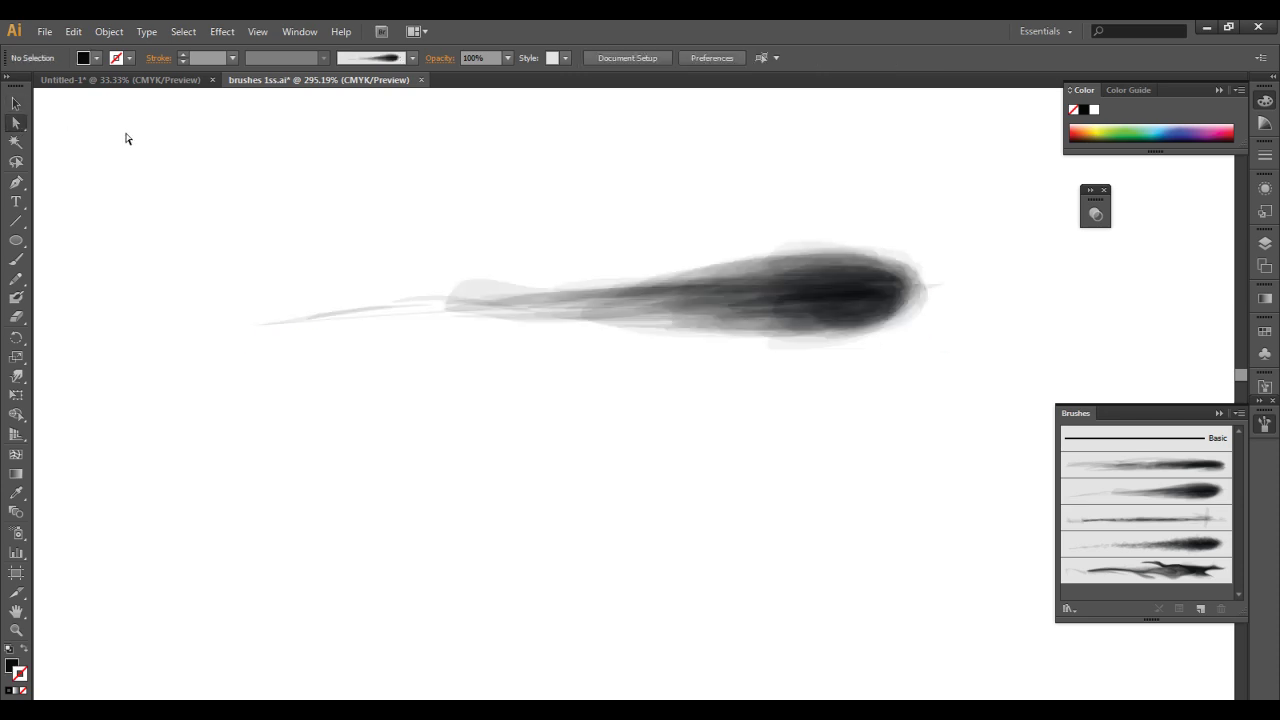
{"action": "mouse_move", "coordinate": [580, 169]}
{"action": "left_mouse_down"}
{"action": "mouse_move", "coordinate": [467, 273]}
{"action": "mouse_move", "coordinate": [469, 258]}
{"action": "left_mouse_up"}
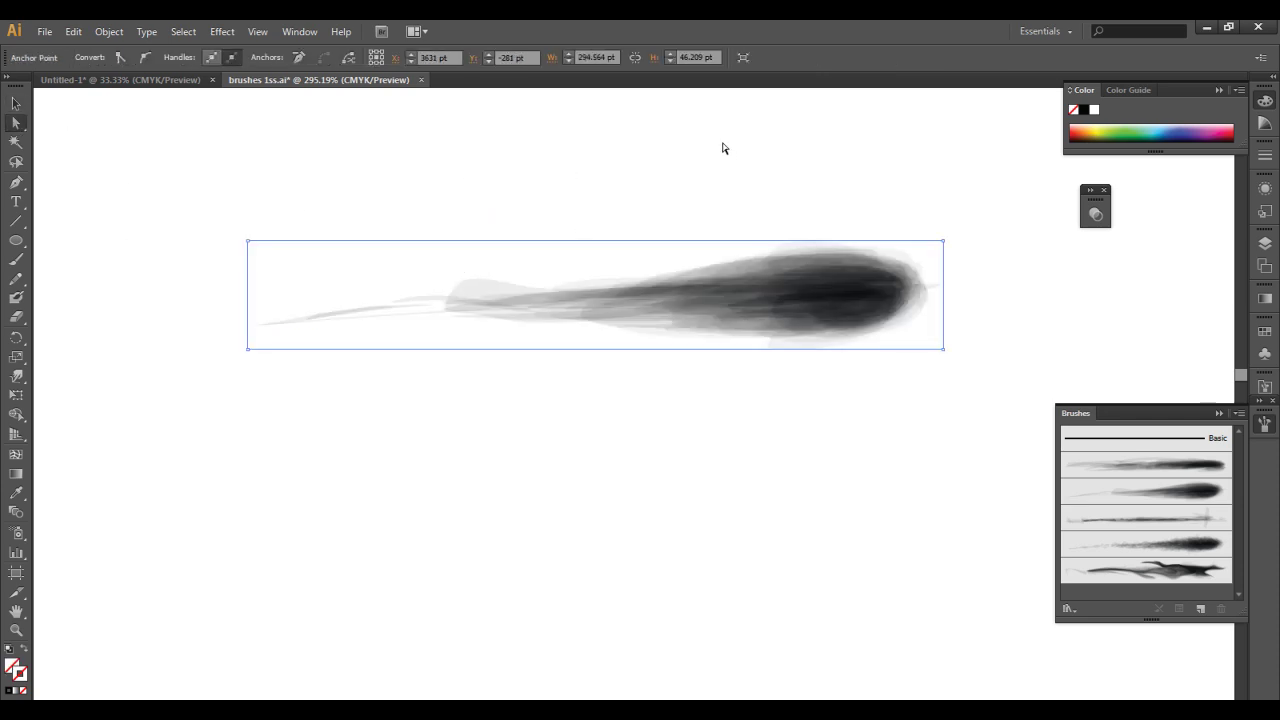
{"action": "left_click", "coordinate": [16, 104]}
{"action": "mouse_move", "coordinate": [177, 160]}
{"action": "left_mouse_down"}
{"action": "mouse_move", "coordinate": [960, 412]}
{"action": "mouse_move", "coordinate": [969, 291]}
{"action": "left_mouse_up"}
{"action": "key", "text": "Delete"}
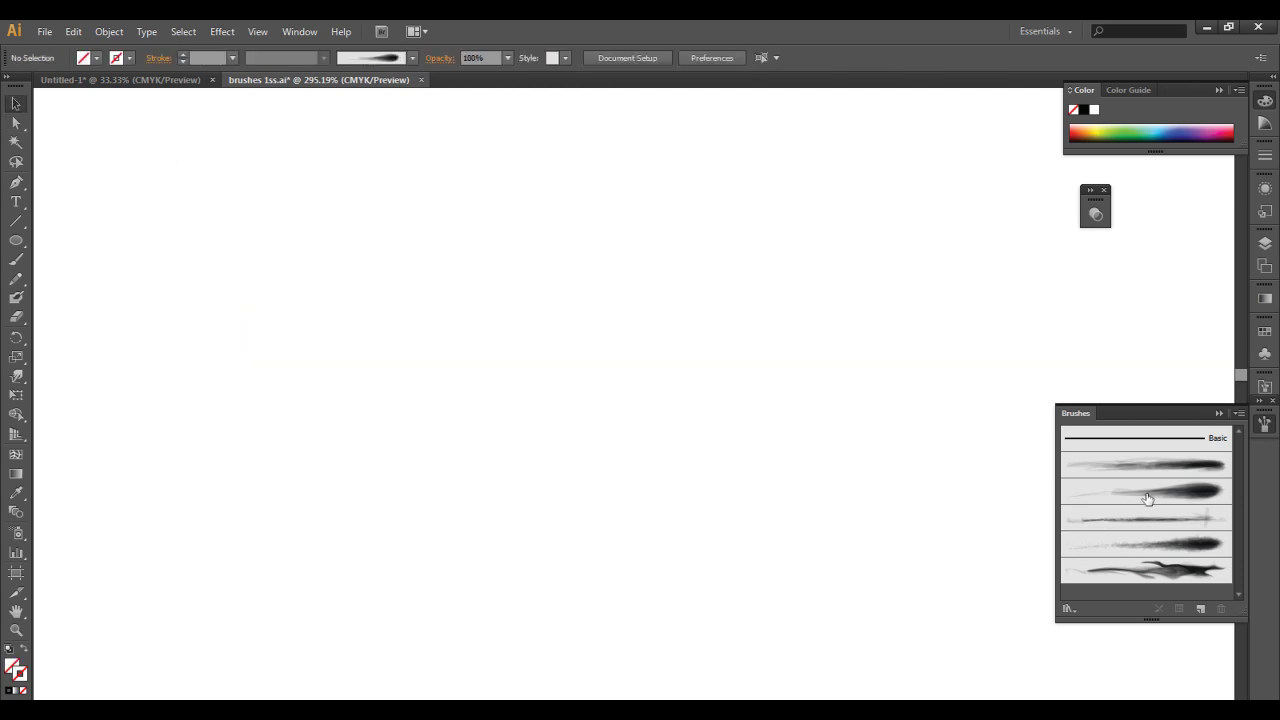
Place the Art Brush 2 artwork on the canvas again and display the document in Outline mode.
{"action": "mouse_move", "coordinate": [1148, 499]}
{"action": "left_mouse_down"}
{"action": "mouse_move", "coordinate": [1034, 423]}
{"action": "mouse_move", "coordinate": [656, 413]}
{"action": "left_mouse_up"}
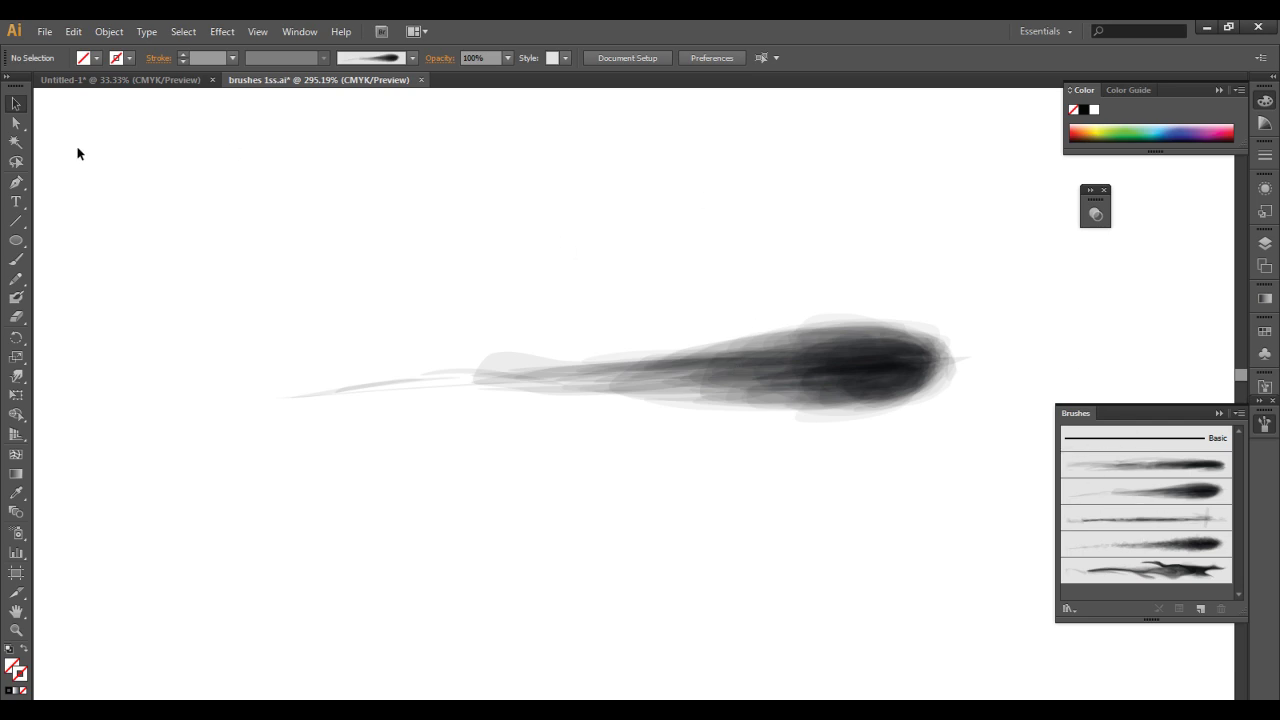
{"action": "left_click", "coordinate": [16, 126]}
{"action": "left_click_drag", "start_coordinate": [582, 256], "coordinate": [460, 325]}
{"action": "key", "text": "ctrl+y"}
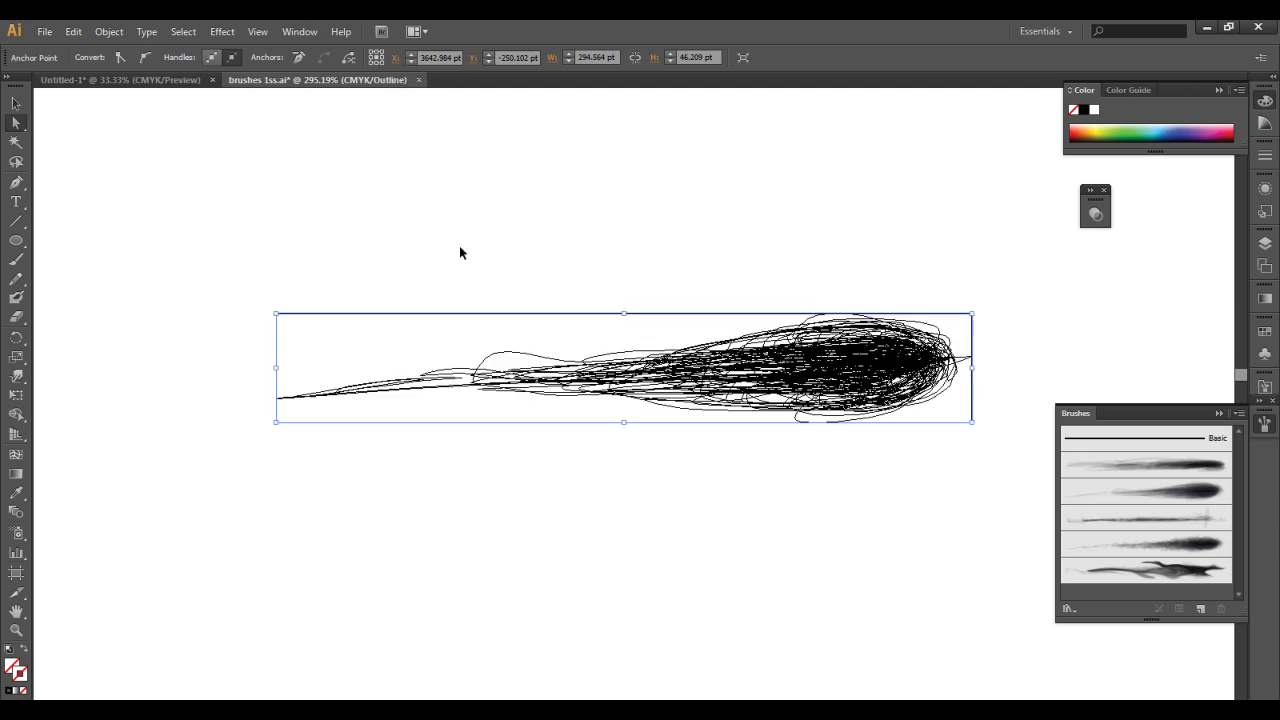
{"action": "left_click", "coordinate": [461, 252]}
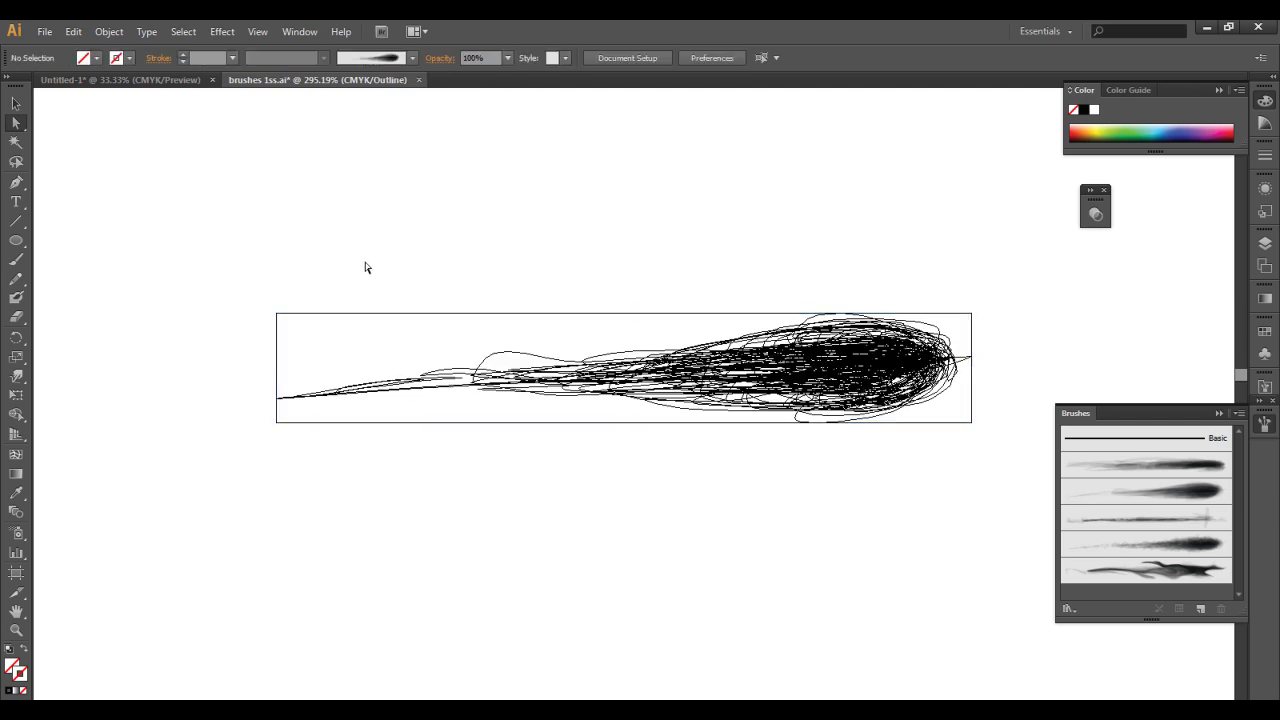
Delete the invisible bounding rectangle around the teardrop artwork and return to Preview mode.
{"action": "left_click_drag", "start_coordinate": [360, 244], "coordinate": [245, 332]}
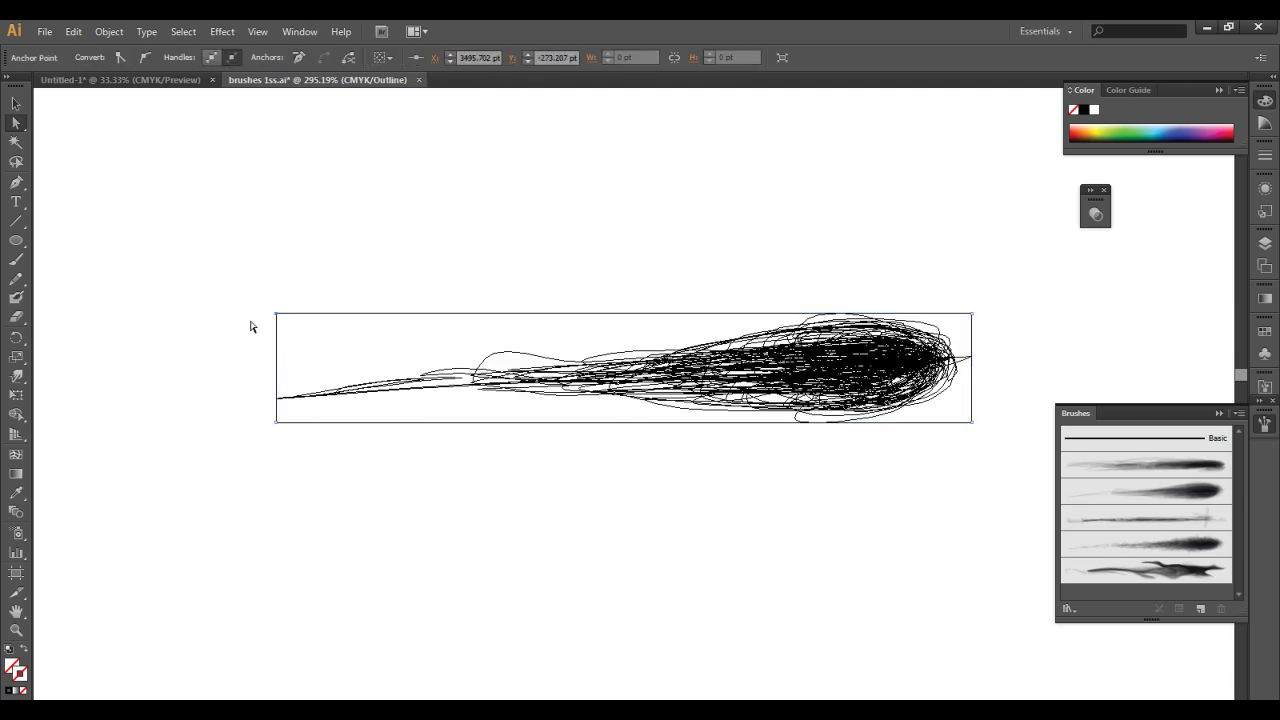
{"action": "key", "text": "Delete"}
{"action": "key", "text": "Delete"}
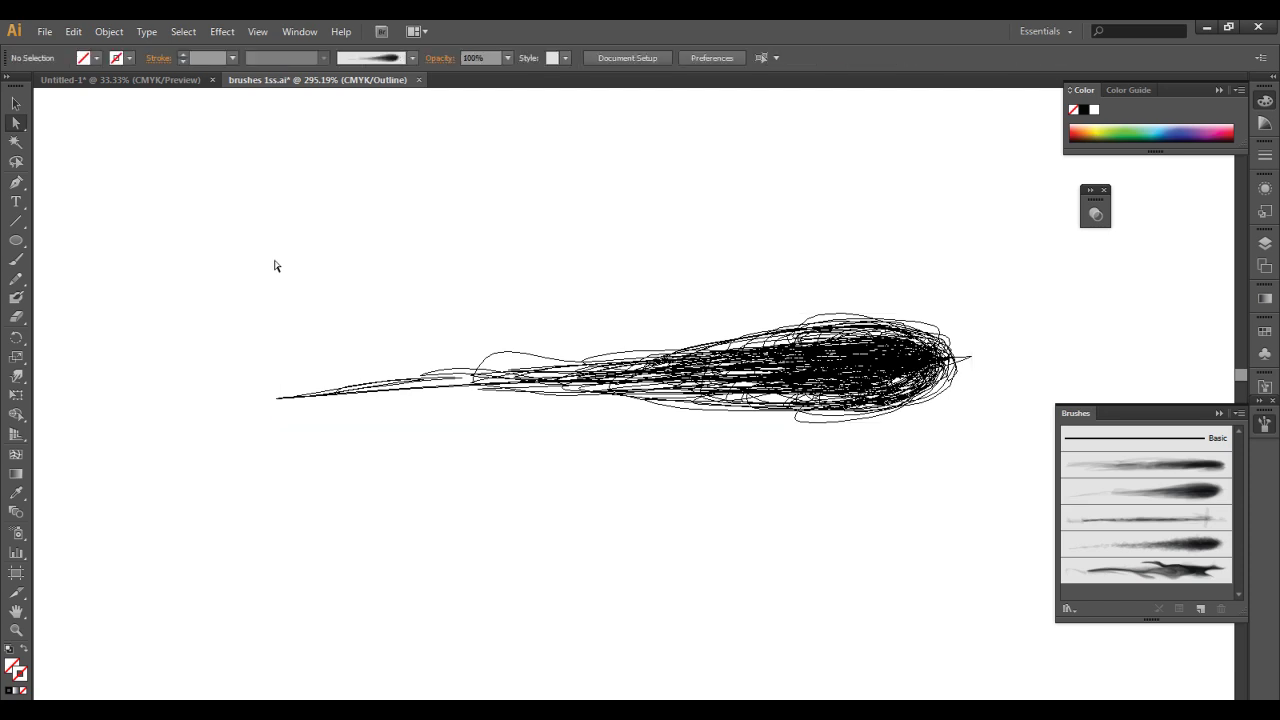
{"action": "key", "text": "v"}
{"action": "key", "text": "ctrl+y"}
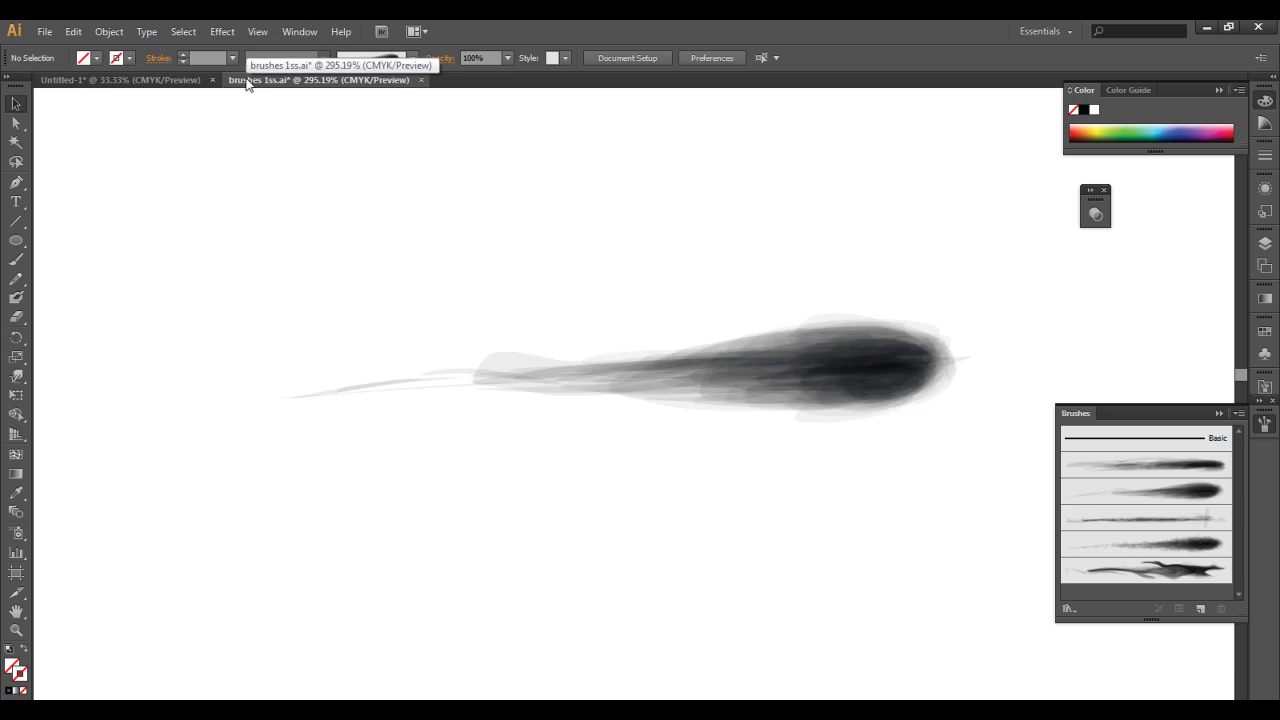
Place the third art brush's long, thin artwork below the teardrop and remove its bounding rectangle.
{"action": "left_click_drag", "start_coordinate": [588, 341], "coordinate": [600, 285]}
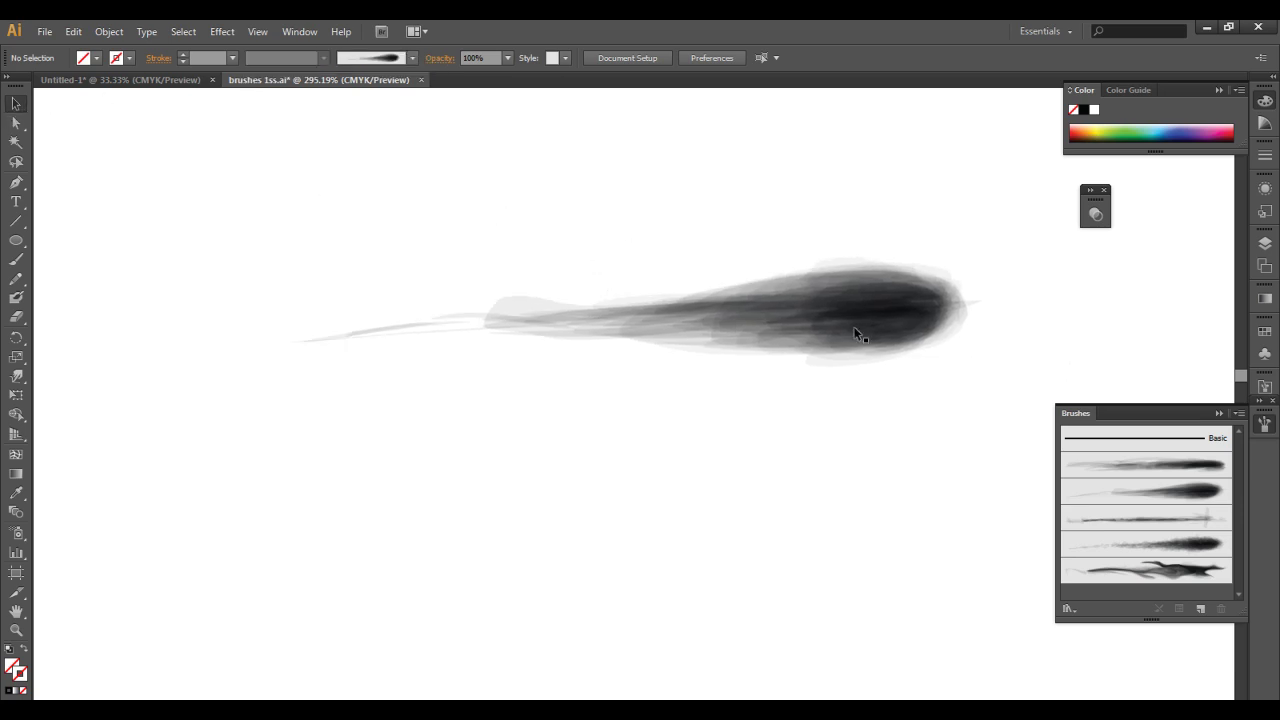
{"action": "mouse_move", "coordinate": [1171, 524]}
{"action": "left_mouse_down"}
{"action": "mouse_move", "coordinate": [793, 458]}
{"action": "mouse_move", "coordinate": [847, 482]}
{"action": "mouse_move", "coordinate": [732, 428]}
{"action": "left_mouse_up"}
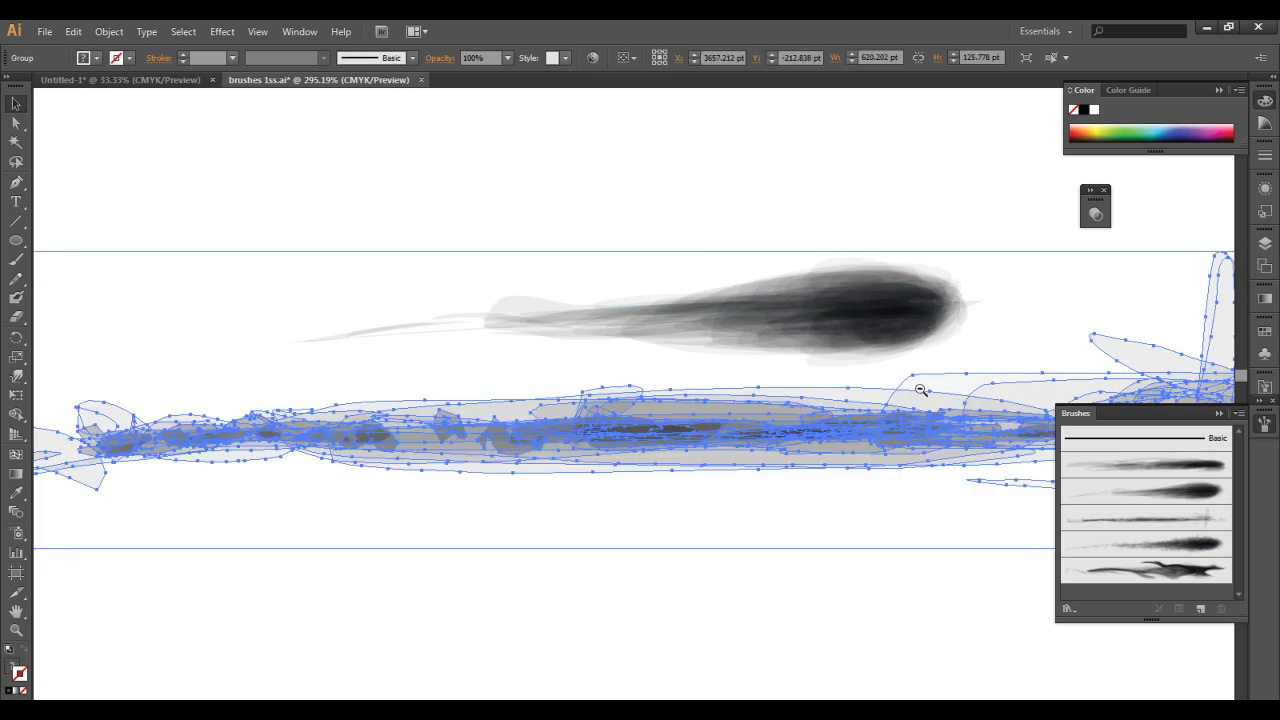
{"action": "left_click", "coordinate": [920, 391], "text": "ctrl+alt"}
{"action": "left_click", "coordinate": [918, 393], "text": "ctrl+alt"}
{"action": "mouse_move", "coordinate": [611, 210]}
{"action": "left_mouse_down"}
{"action": "mouse_move", "coordinate": [758, 316]}
{"action": "mouse_move", "coordinate": [869, 354]}
{"action": "left_mouse_up"}
{"action": "left_click", "coordinate": [16, 122]}
{"action": "left_click", "coordinate": [690, 282]}
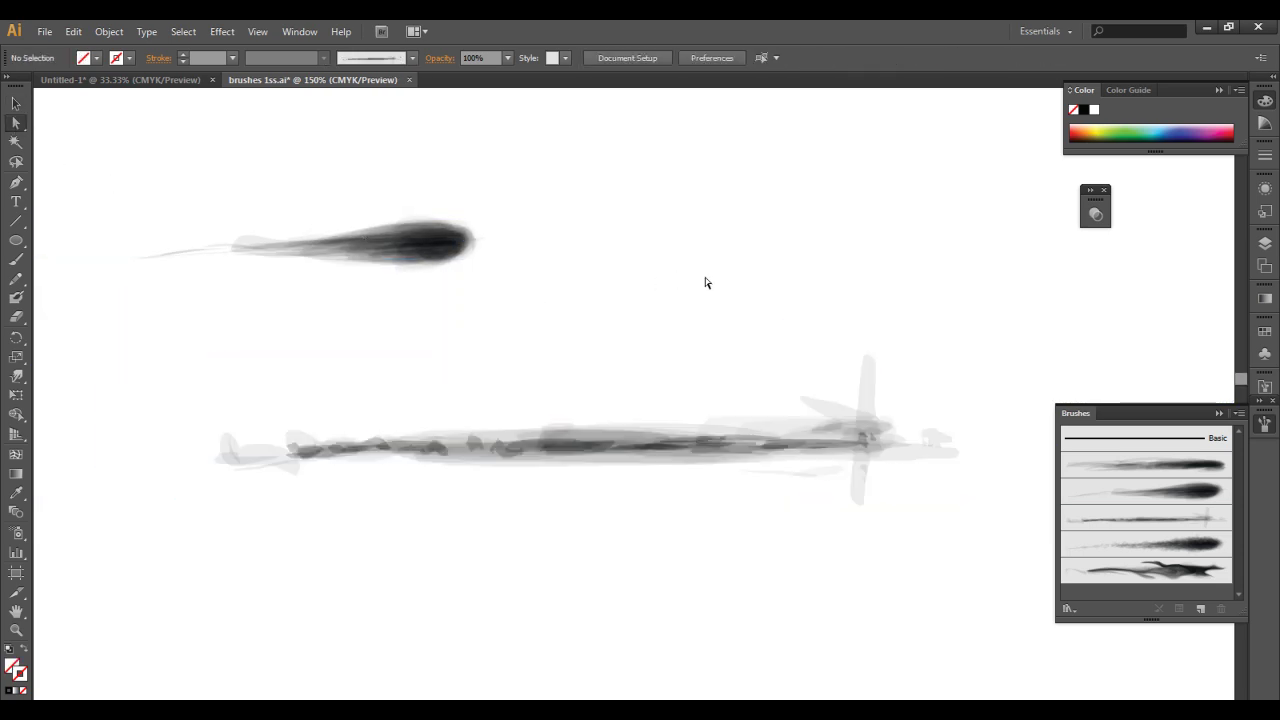
{"action": "left_click", "coordinate": [618, 218]}
Move the teardrop artwork onto the right end of the long stroke so the two overlap as one shape.
{"action": "left_click", "coordinate": [16, 103]}
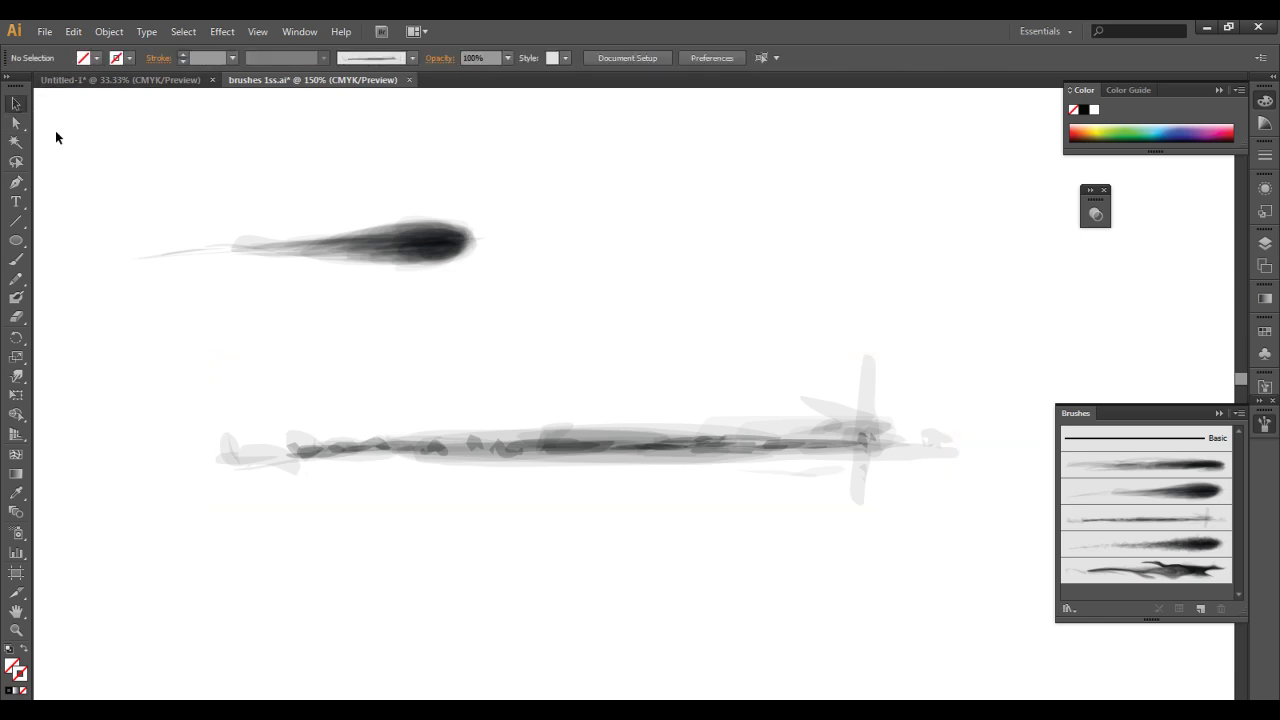
{"action": "left_click", "coordinate": [513, 448]}
{"action": "left_click", "coordinate": [543, 400]}
{"action": "left_click", "coordinate": [449, 251]}
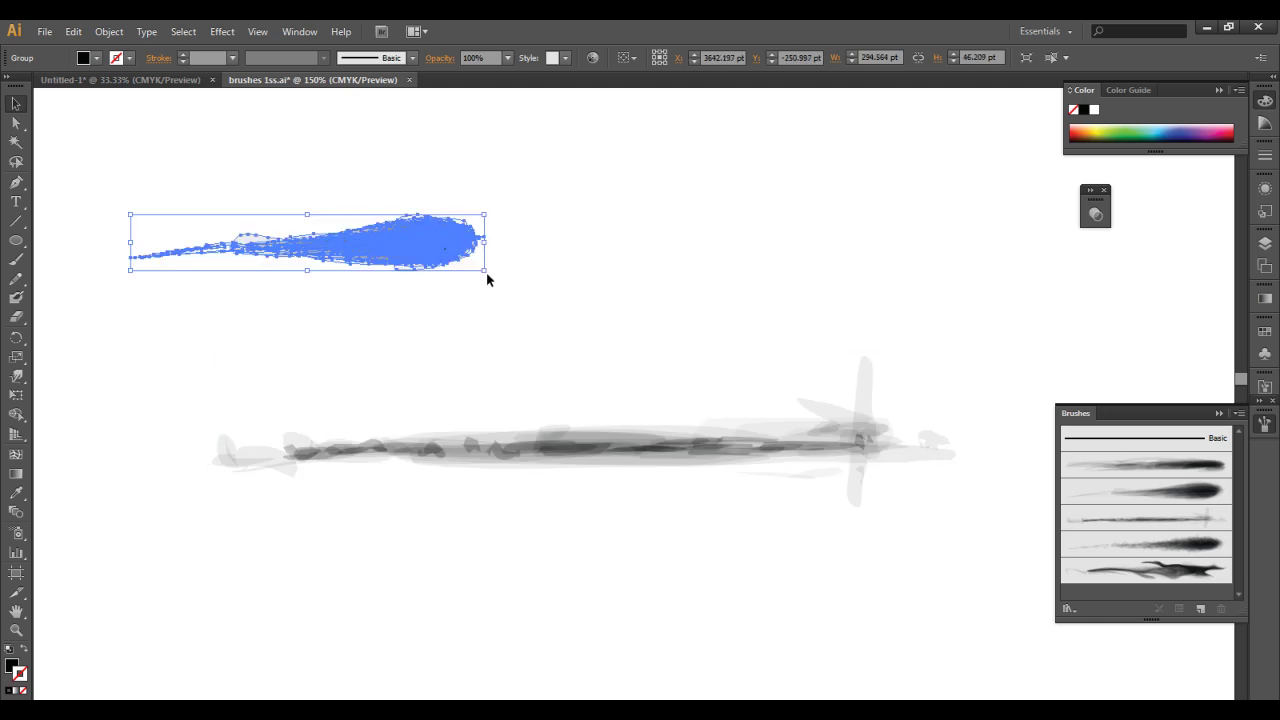
{"action": "mouse_move", "coordinate": [487, 279]}
{"action": "left_mouse_down"}
{"action": "mouse_move", "coordinate": [526, 297]}
{"action": "mouse_move", "coordinate": [566, 292]}
{"action": "left_mouse_up"}
{"action": "left_click_drag", "start_coordinate": [503, 252], "coordinate": [998, 436]}
{"action": "left_click", "coordinate": [976, 313]}
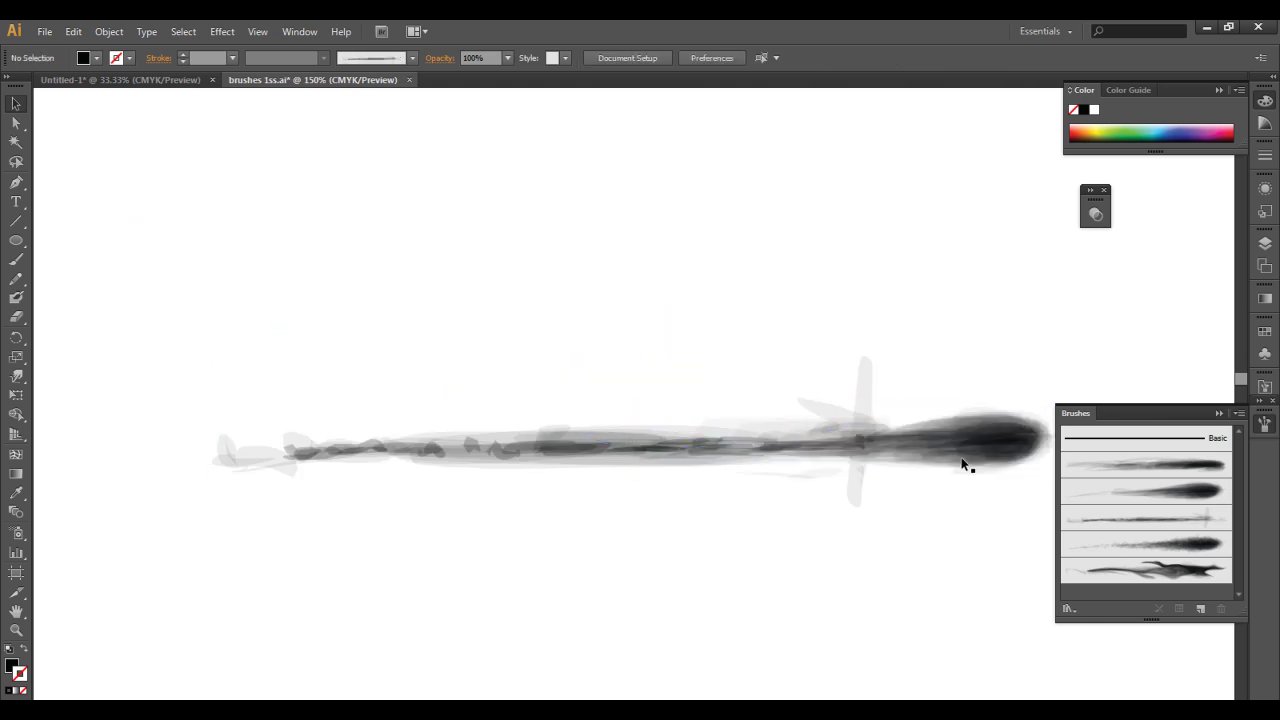
Use the Warp tool to pull the long stroke's left part into a thin, wavy tail.
{"action": "left_click", "coordinate": [683, 453]}
{"action": "left_click", "coordinate": [18, 376]}
{"action": "left_click_drag", "start_coordinate": [20, 380], "coordinate": [52, 396]}
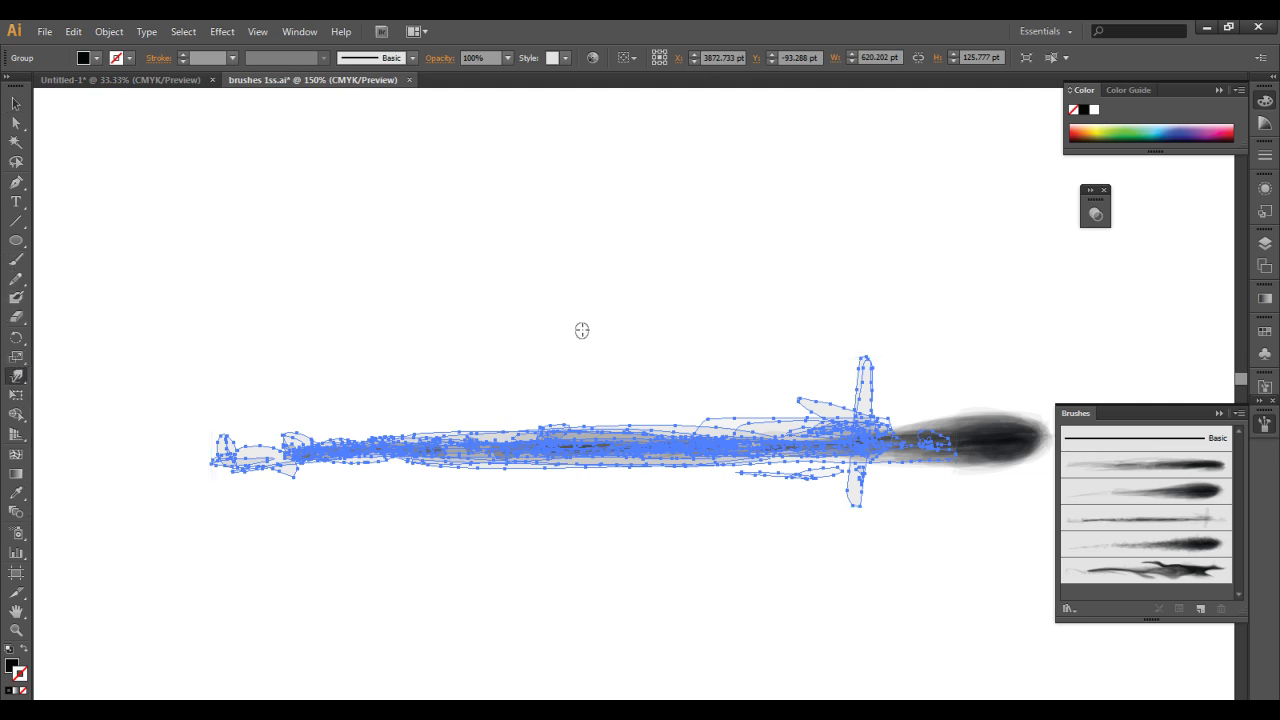
{"action": "mouse_move", "coordinate": [585, 440]}
{"action": "left_mouse_down"}
{"action": "mouse_move", "coordinate": [429, 429]}
{"action": "mouse_move", "coordinate": [197, 460]}
{"action": "mouse_move", "coordinate": [275, 482]}
{"action": "mouse_move", "coordinate": [138, 416]}
{"action": "mouse_move", "coordinate": [563, 460]}
{"action": "mouse_move", "coordinate": [490, 480]}
{"action": "mouse_move", "coordinate": [311, 484]}
{"action": "mouse_move", "coordinate": [243, 467]}
{"action": "mouse_move", "coordinate": [363, 437]}
{"action": "mouse_move", "coordinate": [740, 478]}
{"action": "mouse_move", "coordinate": [623, 486]}
{"action": "mouse_move", "coordinate": [586, 457]}
{"action": "mouse_move", "coordinate": [509, 451]}
{"action": "mouse_move", "coordinate": [183, 471]}
{"action": "mouse_move", "coordinate": [136, 461]}
{"action": "mouse_move", "coordinate": [131, 426]}
{"action": "left_mouse_up"}
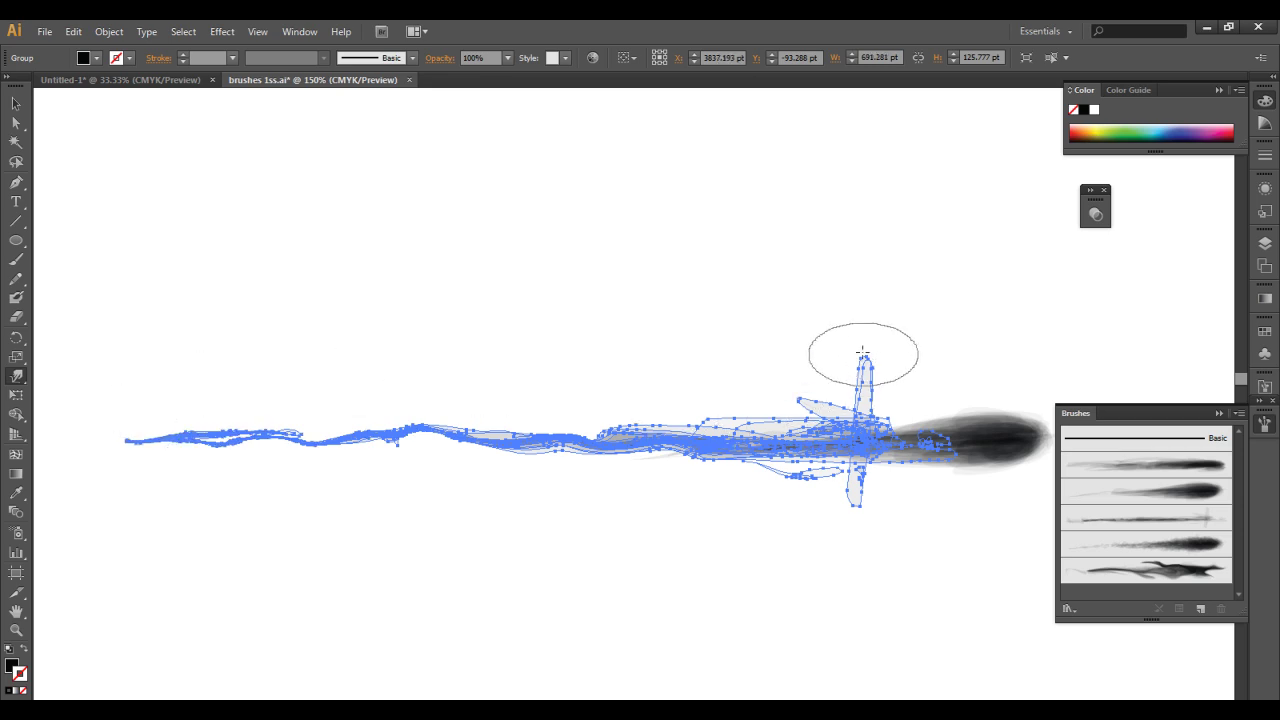
Warp the spikes above and below the long stroke inward toward its body, and deselect the artwork.
{"action": "mouse_move", "coordinate": [862, 352]}
{"action": "left_mouse_down"}
{"action": "mouse_move", "coordinate": [785, 385]}
{"action": "mouse_move", "coordinate": [867, 375]}
{"action": "mouse_move", "coordinate": [812, 369]}
{"action": "mouse_move", "coordinate": [760, 391]}
{"action": "left_mouse_up"}
{"action": "left_click_drag", "start_coordinate": [850, 506], "coordinate": [738, 482]}
{"action": "left_click_drag", "start_coordinate": [791, 373], "coordinate": [748, 385]}
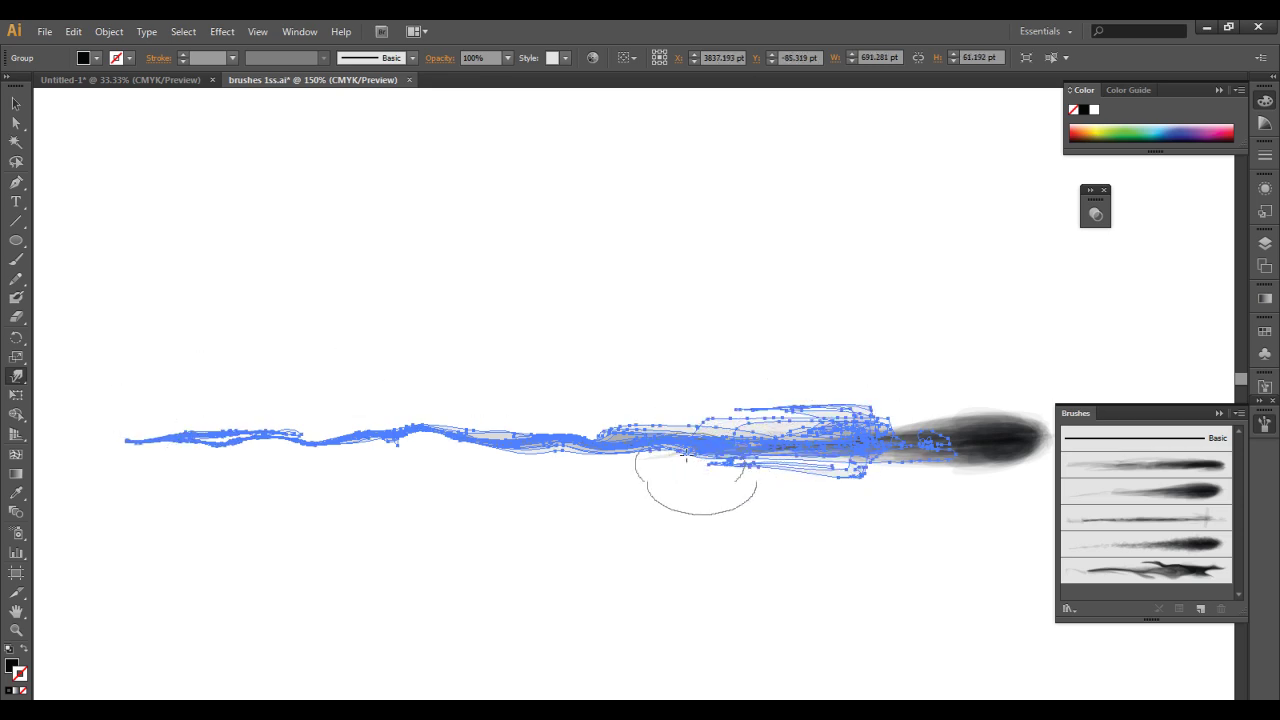
{"action": "key", "text": "v"}
{"action": "left_click", "coordinate": [719, 320]}
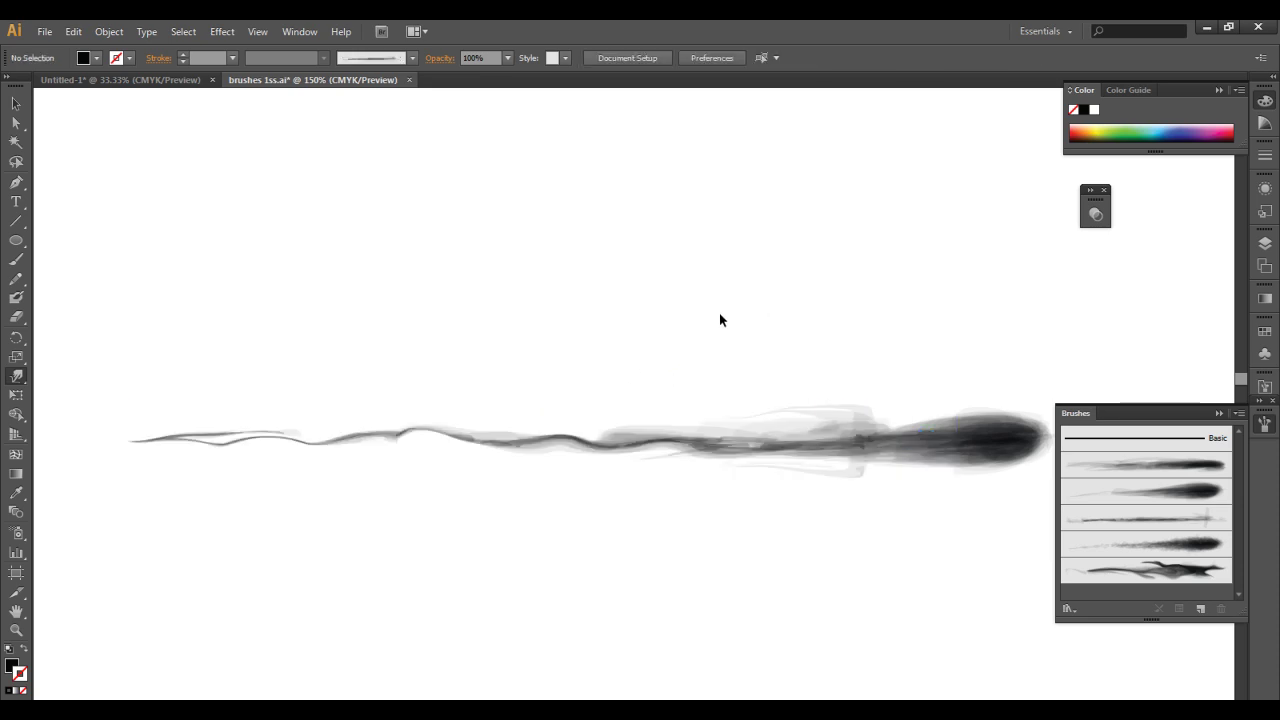
Create an art brush from the combined stroke artwork with the Tints and Shades colorization method, and delete the artwork from the canvas.
{"action": "left_click", "coordinate": [15, 104]}
{"action": "mouse_move", "coordinate": [627, 300]}
{"action": "left_mouse_down"}
{"action": "mouse_move", "coordinate": [666, 229]}
{"action": "mouse_move", "coordinate": [654, 200]}
{"action": "mouse_move", "coordinate": [554, 323]}
{"action": "mouse_move", "coordinate": [605, 176]}
{"action": "mouse_move", "coordinate": [627, 186]}
{"action": "left_mouse_up"}
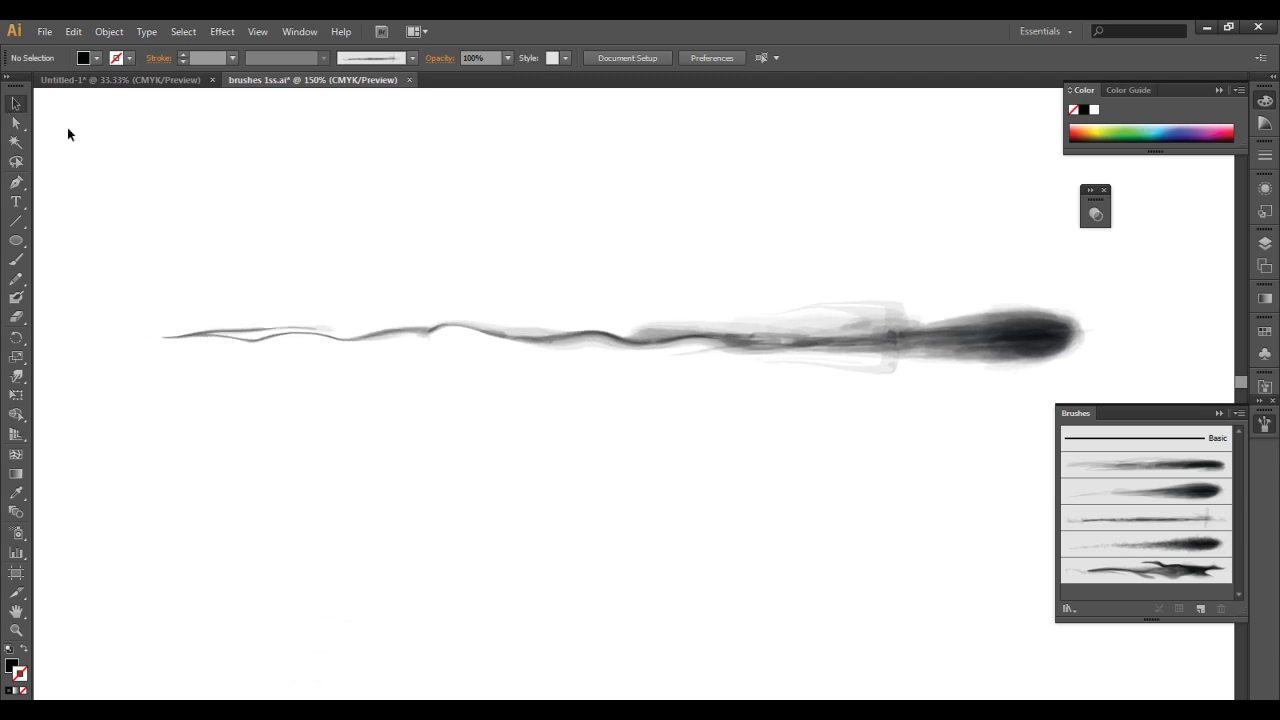
{"action": "mouse_move", "coordinate": [104, 172]}
{"action": "left_mouse_down"}
{"action": "mouse_move", "coordinate": [1111, 435]}
{"action": "mouse_move", "coordinate": [1124, 417]}
{"action": "left_mouse_up"}
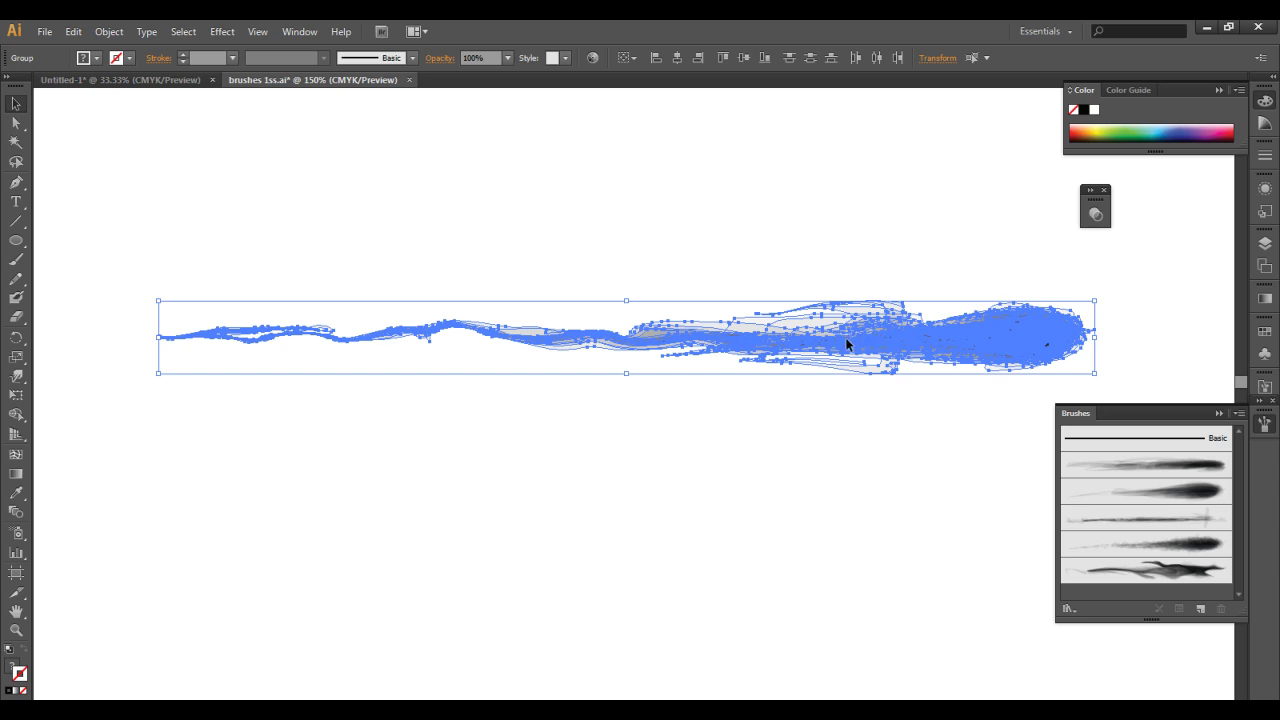
{"action": "left_click_drag", "start_coordinate": [846, 343], "coordinate": [1111, 494]}
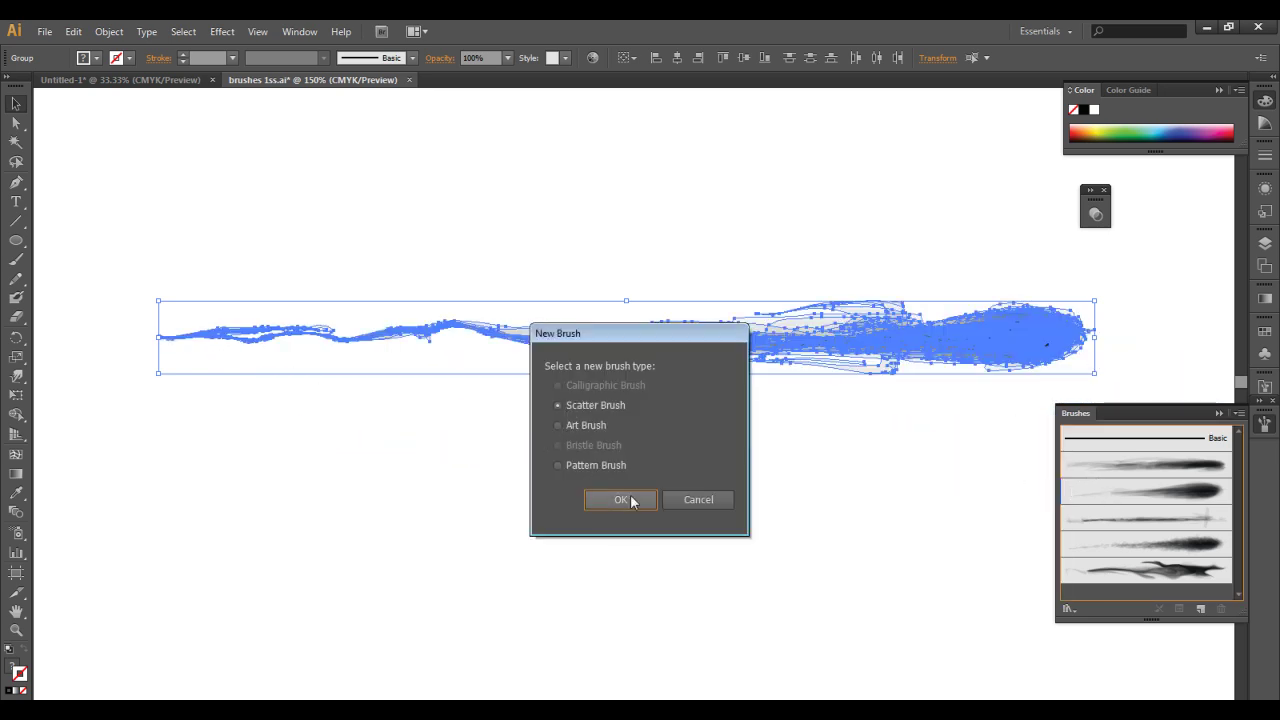
{"action": "left_click", "coordinate": [560, 426]}
{"action": "left_click", "coordinate": [612, 497]}
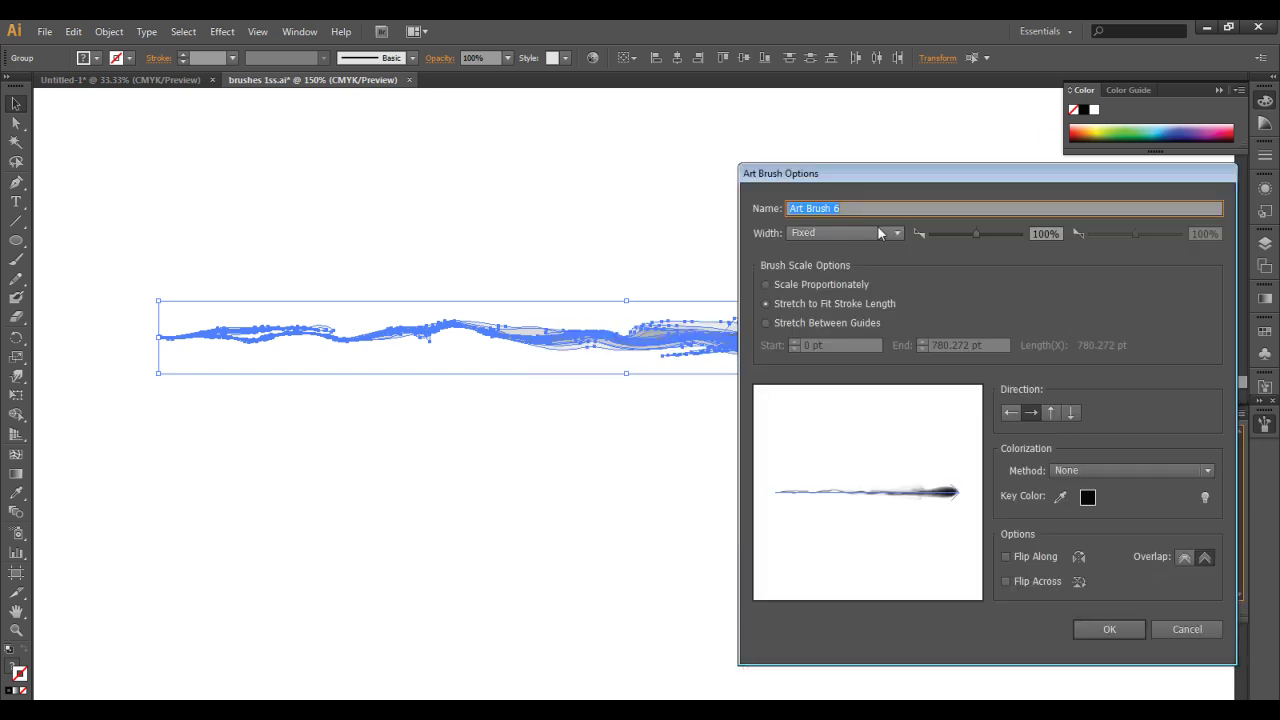
{"action": "left_click", "coordinate": [1070, 470]}
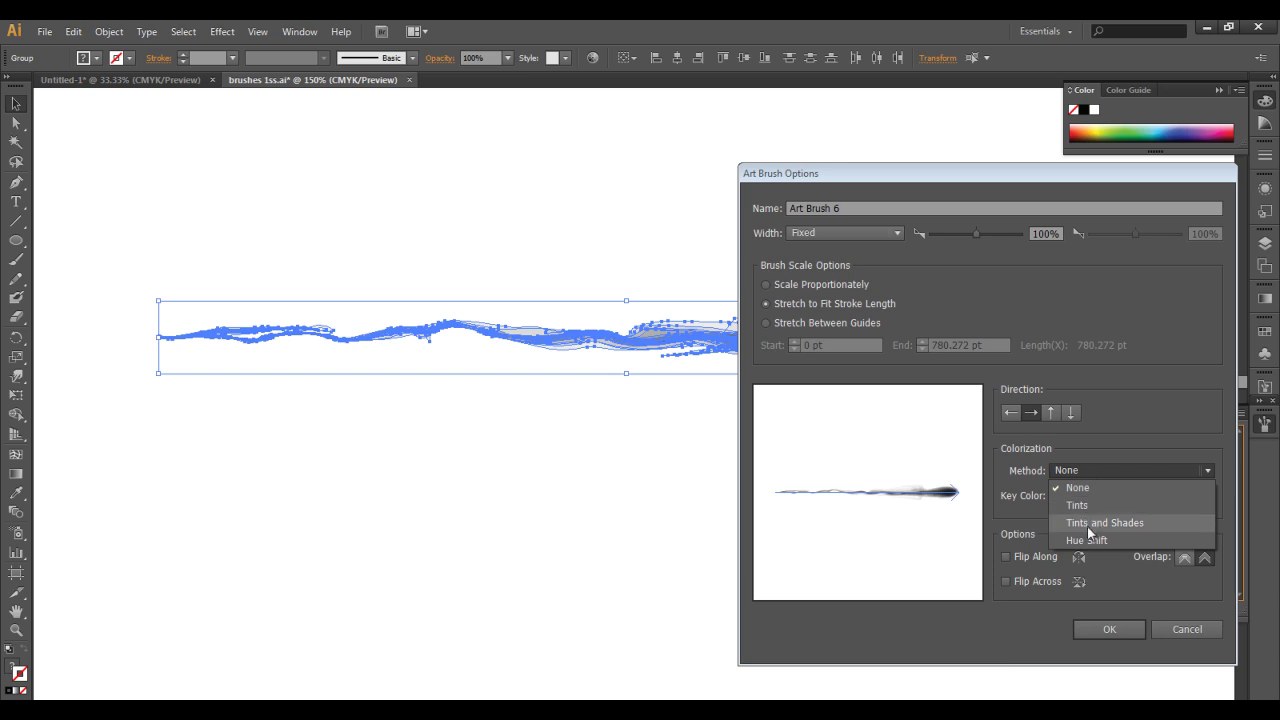
{"action": "left_click", "coordinate": [1089, 522]}
{"action": "left_click", "coordinate": [1100, 627]}
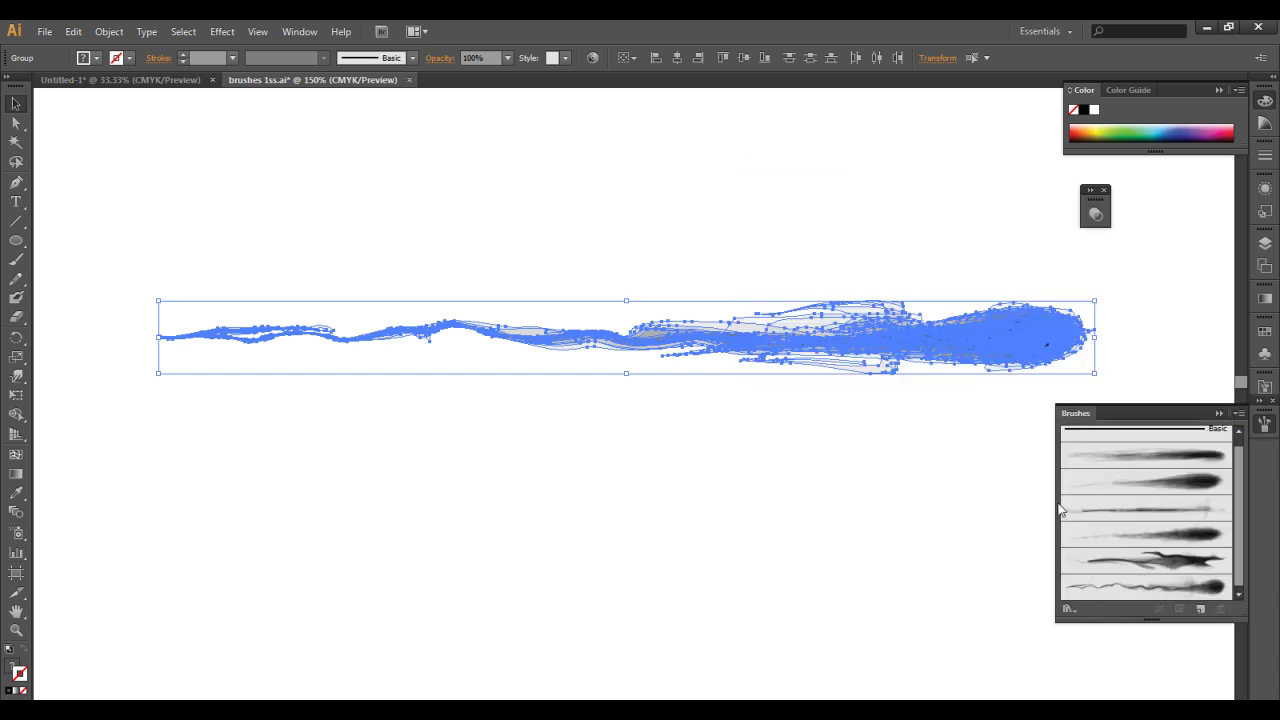
{"action": "key", "text": "Delete"}
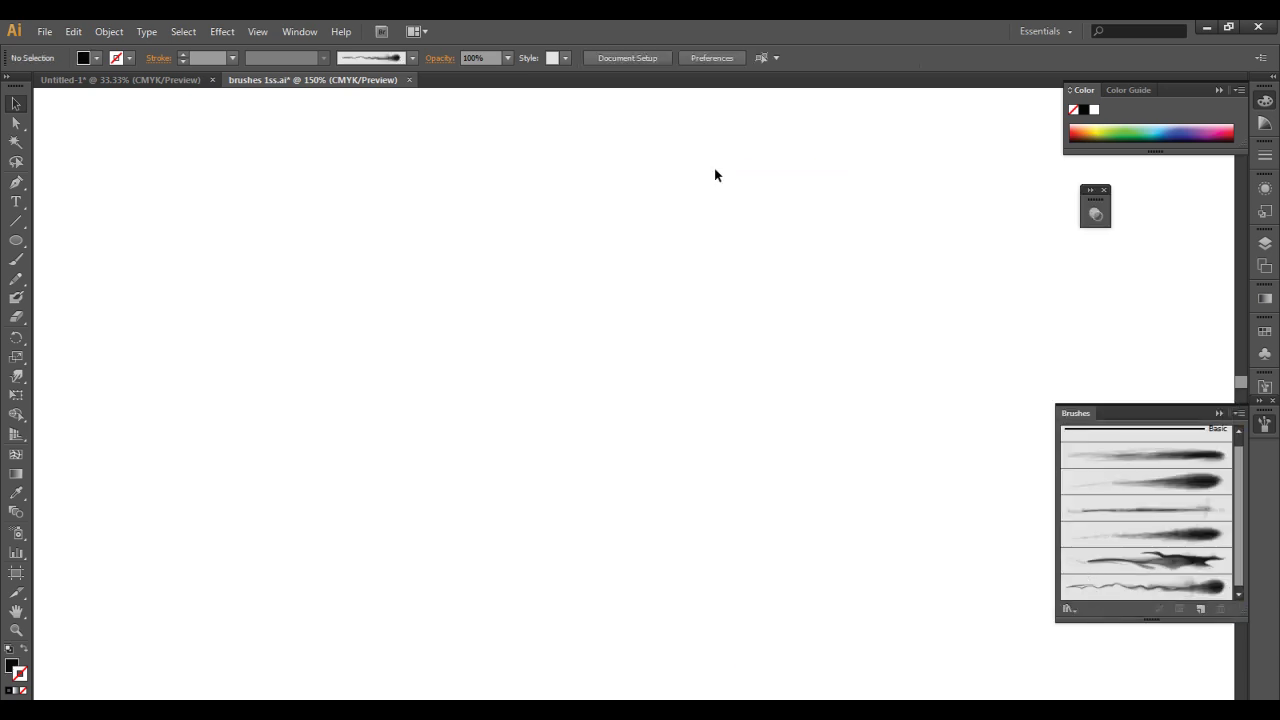
Paint long, short and curved test strokes on the empty canvas using the new wavy-tailed brush with no fill.
{"action": "key", "text": "b"}
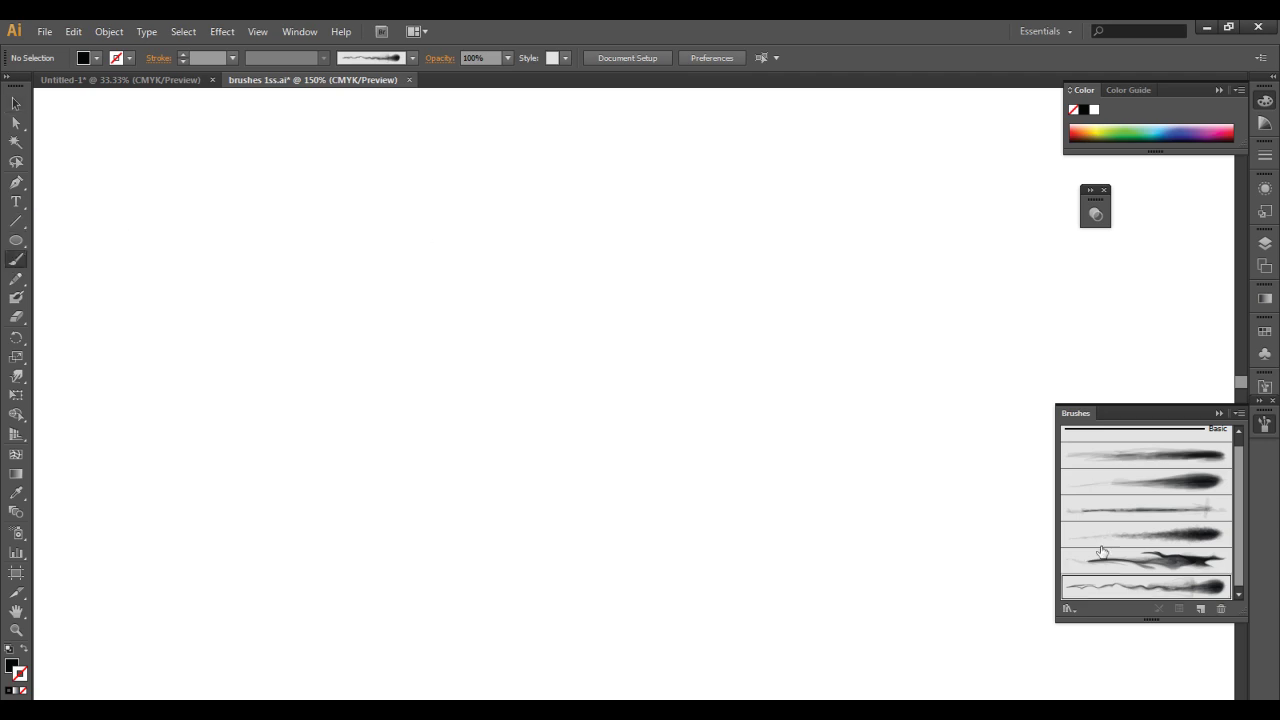
{"action": "left_click", "coordinate": [1129, 594]}
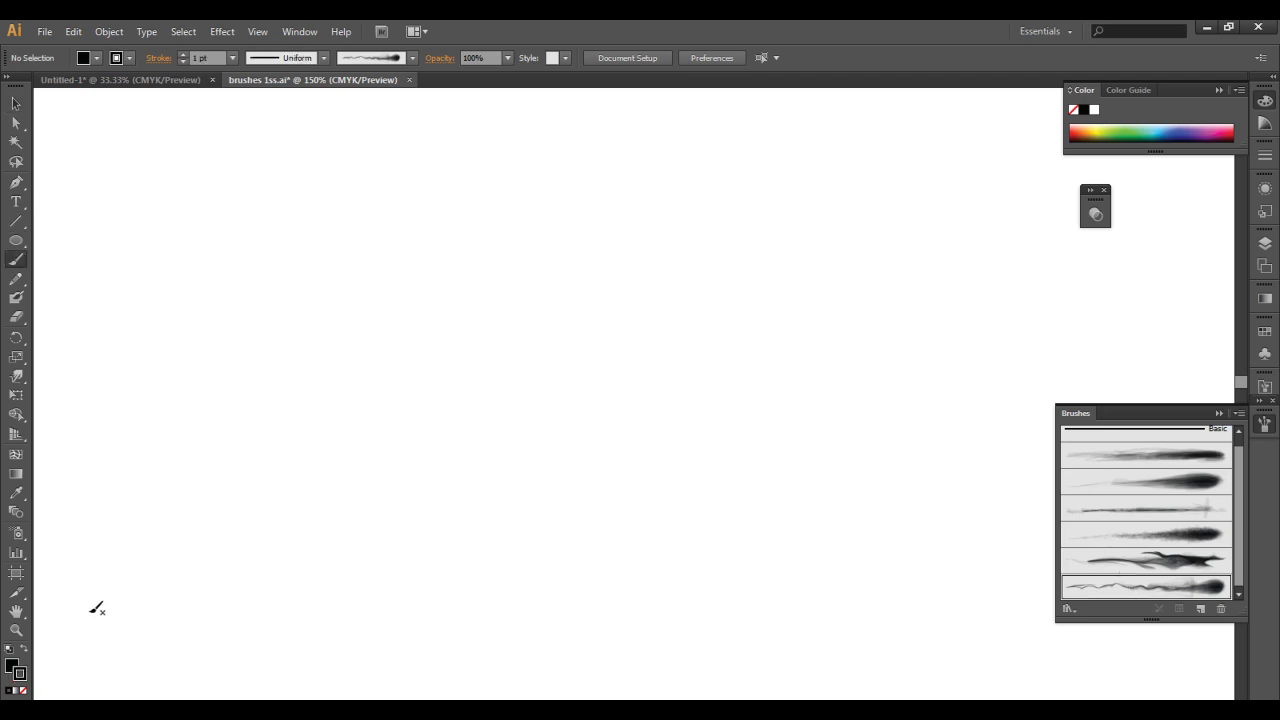
{"action": "left_click", "coordinate": [22, 691]}
{"action": "mouse_move", "coordinate": [854, 340]}
{"action": "left_mouse_down"}
{"action": "mouse_move", "coordinate": [684, 346]}
{"action": "mouse_move", "coordinate": [609, 364]}
{"action": "mouse_move", "coordinate": [584, 257]}
{"action": "mouse_move", "coordinate": [539, 287]}
{"action": "mouse_move", "coordinate": [492, 349]}
{"action": "mouse_move", "coordinate": [432, 318]}
{"action": "left_mouse_up"}
{"action": "mouse_move", "coordinate": [704, 394]}
{"action": "left_mouse_down"}
{"action": "mouse_move", "coordinate": [589, 420]}
{"action": "mouse_move", "coordinate": [572, 452]}
{"action": "left_mouse_up"}
{"action": "left_click_drag", "start_coordinate": [676, 414], "coordinate": [756, 468]}
{"action": "left_click_drag", "start_coordinate": [162, 530], "coordinate": [672, 532]}
{"action": "left_click_drag", "start_coordinate": [200, 469], "coordinate": [608, 486]}
{"action": "left_click_drag", "start_coordinate": [222, 315], "coordinate": [377, 227]}
{"action": "mouse_move", "coordinate": [556, 208]}
{"action": "left_mouse_down"}
{"action": "mouse_move", "coordinate": [513, 212]}
{"action": "mouse_move", "coordinate": [514, 243]}
{"action": "left_mouse_up"}
{"action": "left_click_drag", "start_coordinate": [580, 188], "coordinate": [553, 238]}
{"action": "mouse_move", "coordinate": [611, 169]}
{"action": "left_mouse_down"}
{"action": "mouse_move", "coordinate": [568, 194]}
{"action": "mouse_move", "coordinate": [620, 250]}
{"action": "left_mouse_up"}
{"action": "left_click_drag", "start_coordinate": [691, 338], "coordinate": [804, 335]}
Paint several test strokes with the wavy-tailed brush over and between the existing shaded circles and vertical hatching.
{"action": "left_click", "coordinate": [656, 400], "text": "ctrl+alt"}
{"action": "left_click", "coordinate": [632, 397], "text": "ctrl+alt"}
{"action": "left_click", "coordinate": [636, 392], "text": "ctrl+alt"}
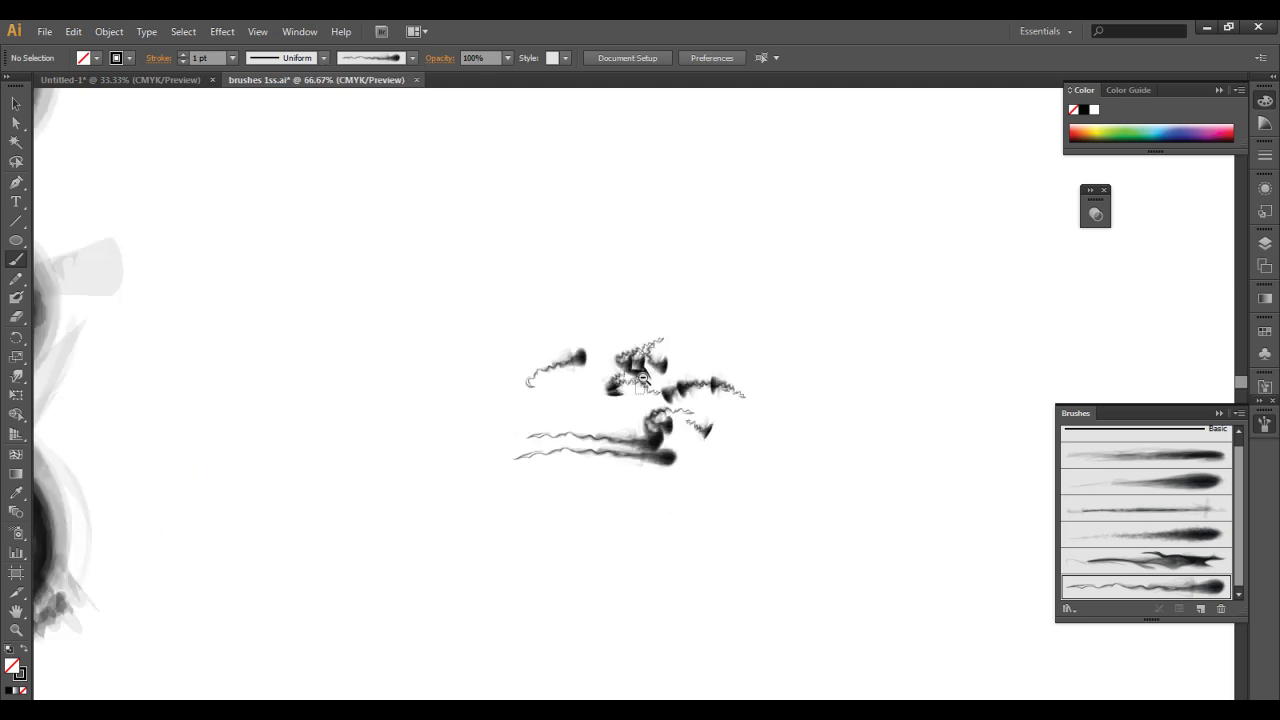
{"action": "left_click", "coordinate": [640, 378], "text": "ctrl+alt"}
{"action": "mouse_move", "coordinate": [447, 244]}
{"action": "left_mouse_down"}
{"action": "mouse_move", "coordinate": [466, 248]}
{"action": "mouse_move", "coordinate": [452, 352]}
{"action": "mouse_move", "coordinate": [480, 366]}
{"action": "mouse_move", "coordinate": [483, 398]}
{"action": "left_mouse_up"}
{"action": "mouse_move", "coordinate": [447, 403]}
{"action": "left_mouse_down"}
{"action": "mouse_move", "coordinate": [492, 425]}
{"action": "mouse_move", "coordinate": [490, 465]}
{"action": "mouse_move", "coordinate": [408, 498]}
{"action": "left_mouse_up"}
{"action": "left_click_drag", "start_coordinate": [357, 380], "coordinate": [311, 388]}
{"action": "mouse_move", "coordinate": [320, 382]}
{"action": "left_mouse_down"}
{"action": "mouse_move", "coordinate": [349, 328]}
{"action": "mouse_move", "coordinate": [331, 338]}
{"action": "mouse_move", "coordinate": [366, 292]}
{"action": "mouse_move", "coordinate": [335, 260]}
{"action": "left_mouse_up"}
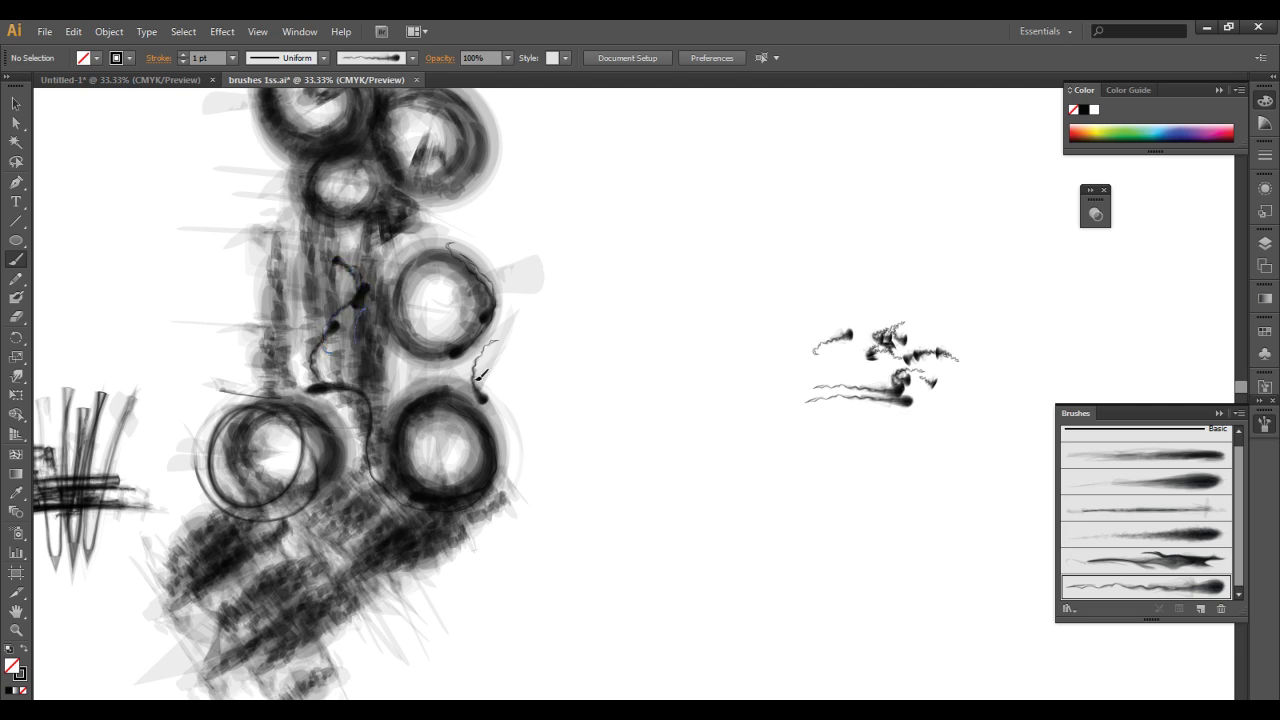
Paint a small hooked stroke on the blank area beside the circles and an arch of larger strokes at 7 pt weight.
{"action": "left_click_drag", "start_coordinate": [790, 449], "coordinate": [728, 485]}
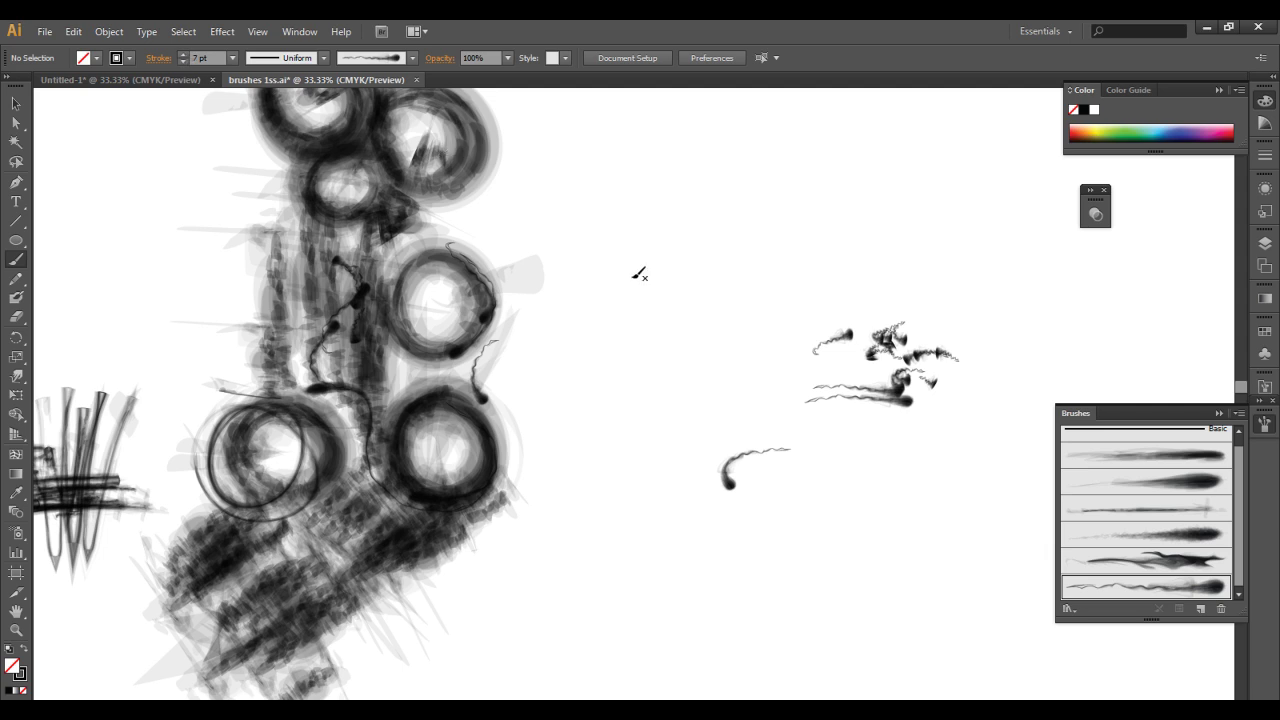
{"action": "left_click_drag", "start_coordinate": [633, 277], "coordinate": [615, 275]}
{"action": "mouse_move", "coordinate": [760, 240]}
{"action": "left_mouse_down"}
{"action": "mouse_move", "coordinate": [760, 228]}
{"action": "mouse_move", "coordinate": [808, 226]}
{"action": "left_mouse_up"}
Delete all the painted circles, hatching and test strokes, including the leftover patches, to clear the canvas.
{"action": "key", "text": "ctrl+minus"}
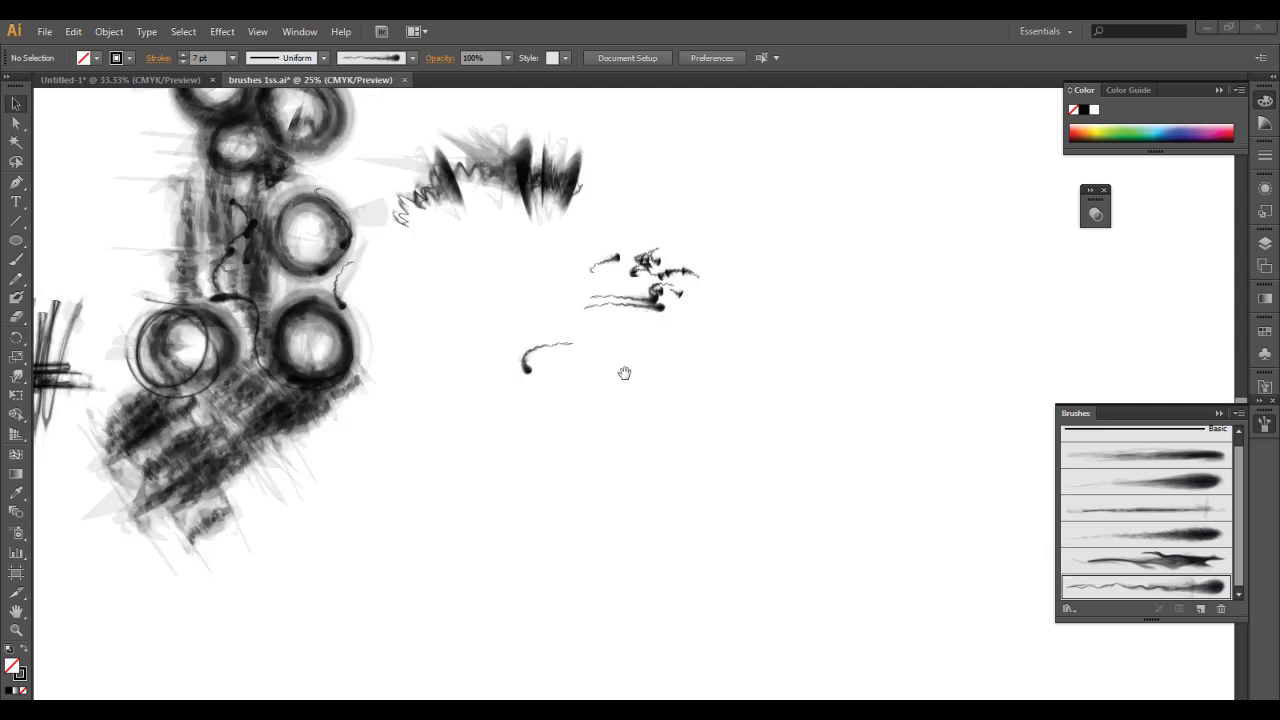
{"action": "left_click_drag", "start_coordinate": [757, 451], "coordinate": [615, 384]}
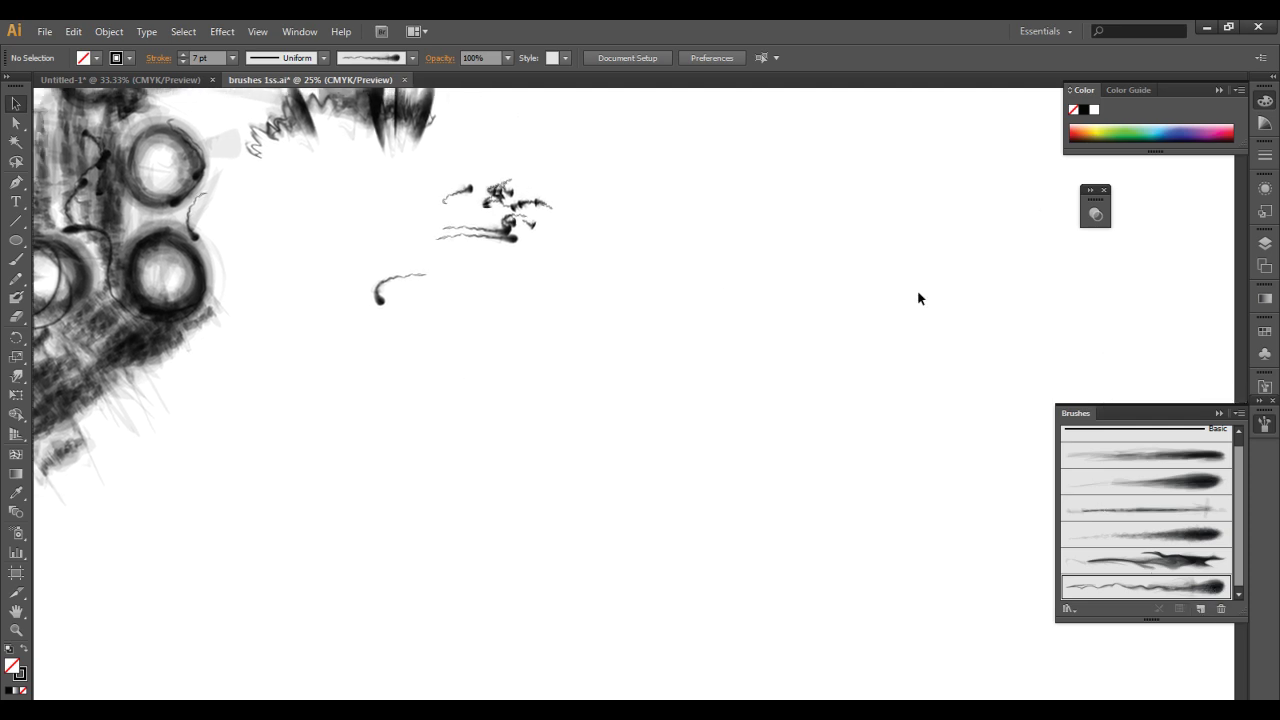
{"action": "left_click_drag", "start_coordinate": [482, 299], "coordinate": [771, 381]}
{"action": "left_click_drag", "start_coordinate": [543, 284], "coordinate": [672, 439]}
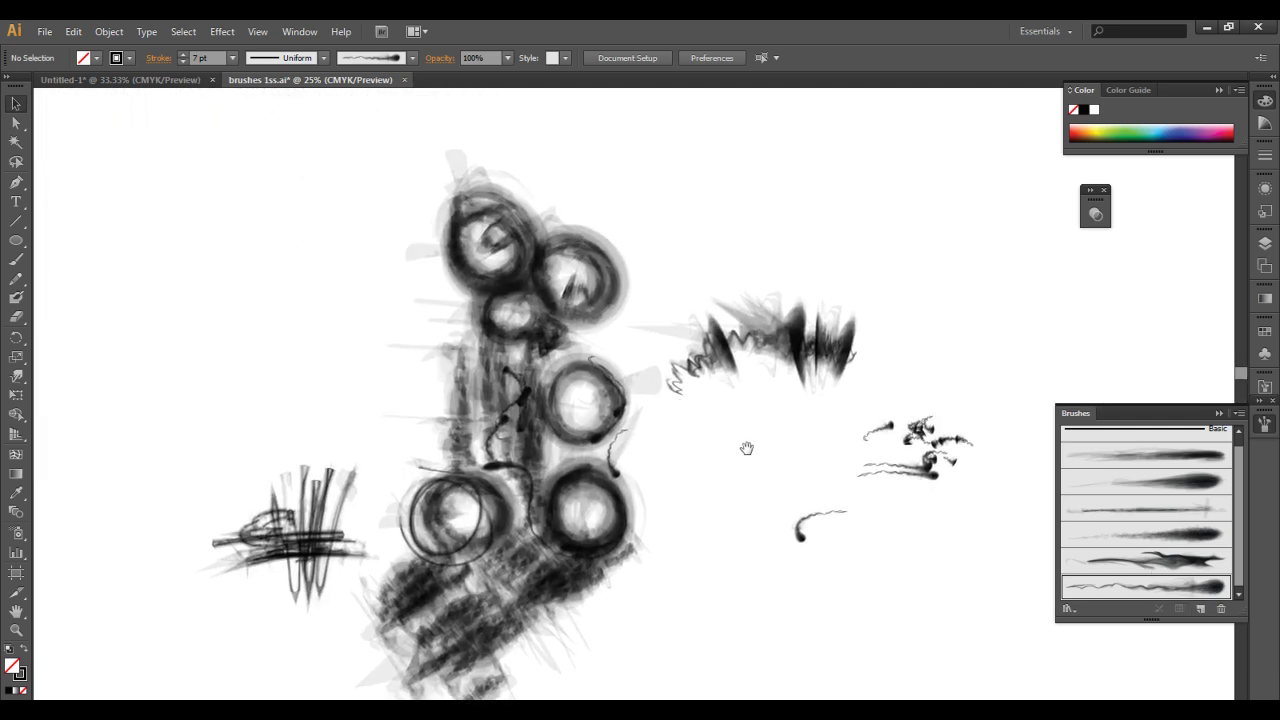
{"action": "left_click_drag", "start_coordinate": [747, 452], "coordinate": [654, 363]}
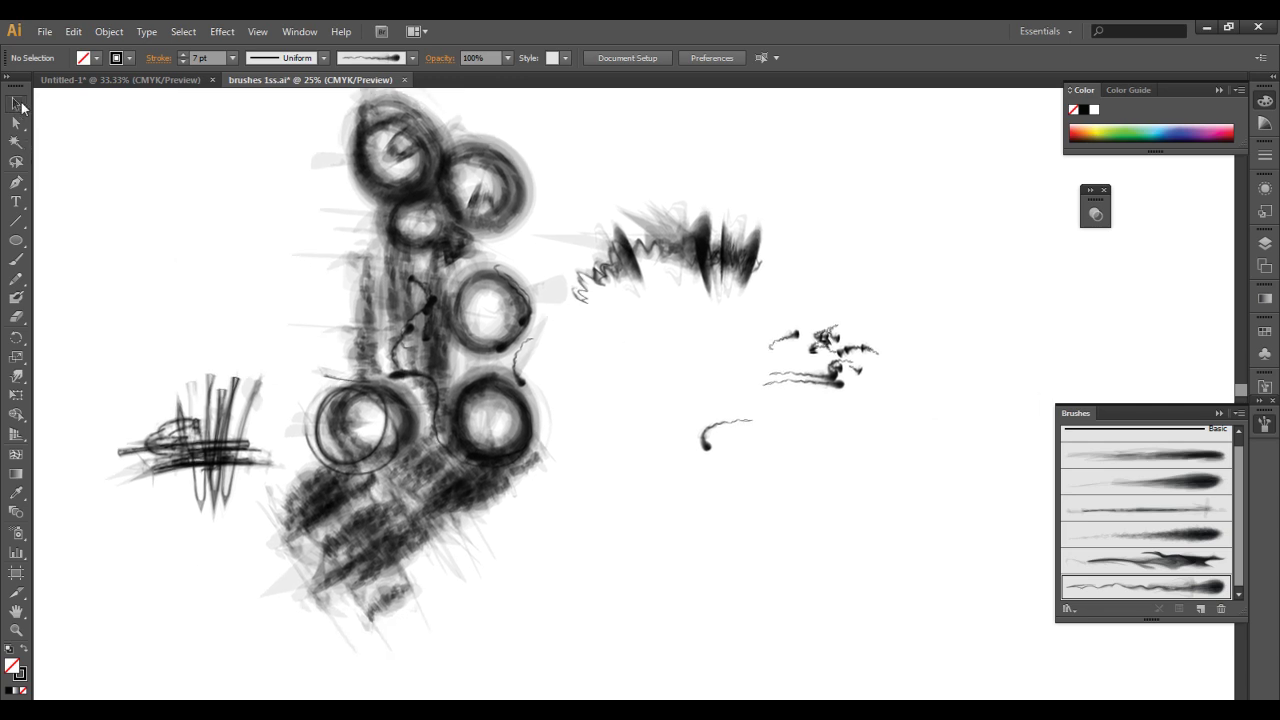
{"action": "left_click", "coordinate": [20, 103]}
{"action": "left_click_drag", "start_coordinate": [704, 440], "coordinate": [718, 434]}
{"action": "mouse_move", "coordinate": [438, 302]}
{"action": "left_mouse_down"}
{"action": "mouse_move", "coordinate": [466, 294]}
{"action": "mouse_move", "coordinate": [526, 317]}
{"action": "left_mouse_up"}
{"action": "left_click_drag", "start_coordinate": [329, 209], "coordinate": [288, 283]}
{"action": "mouse_move", "coordinate": [96, 138]}
{"action": "left_mouse_down"}
{"action": "mouse_move", "coordinate": [210, 222]}
{"action": "mouse_move", "coordinate": [1023, 592]}
{"action": "mouse_move", "coordinate": [1015, 607]}
{"action": "left_mouse_up"}
{"action": "key", "text": "Delete"}
{"action": "scroll", "coordinate": [503, 300], "scroll_direction": "down", "scroll_amount": 3}
{"action": "mouse_move", "coordinate": [639, 325]}
{"action": "left_mouse_down"}
{"action": "mouse_move", "coordinate": [377, 521]}
{"action": "mouse_move", "coordinate": [382, 569]}
{"action": "left_mouse_up"}
{"action": "key", "text": "Delete"}
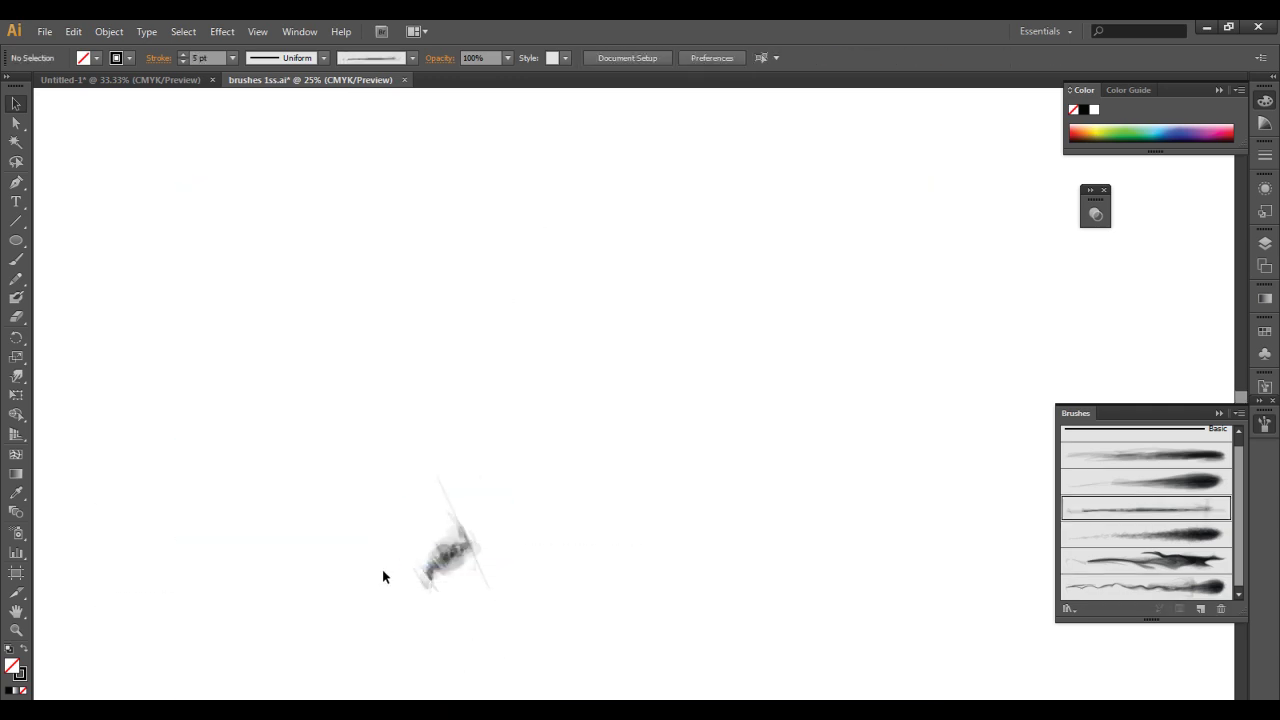
{"action": "left_click_drag", "start_coordinate": [543, 443], "coordinate": [391, 606]}
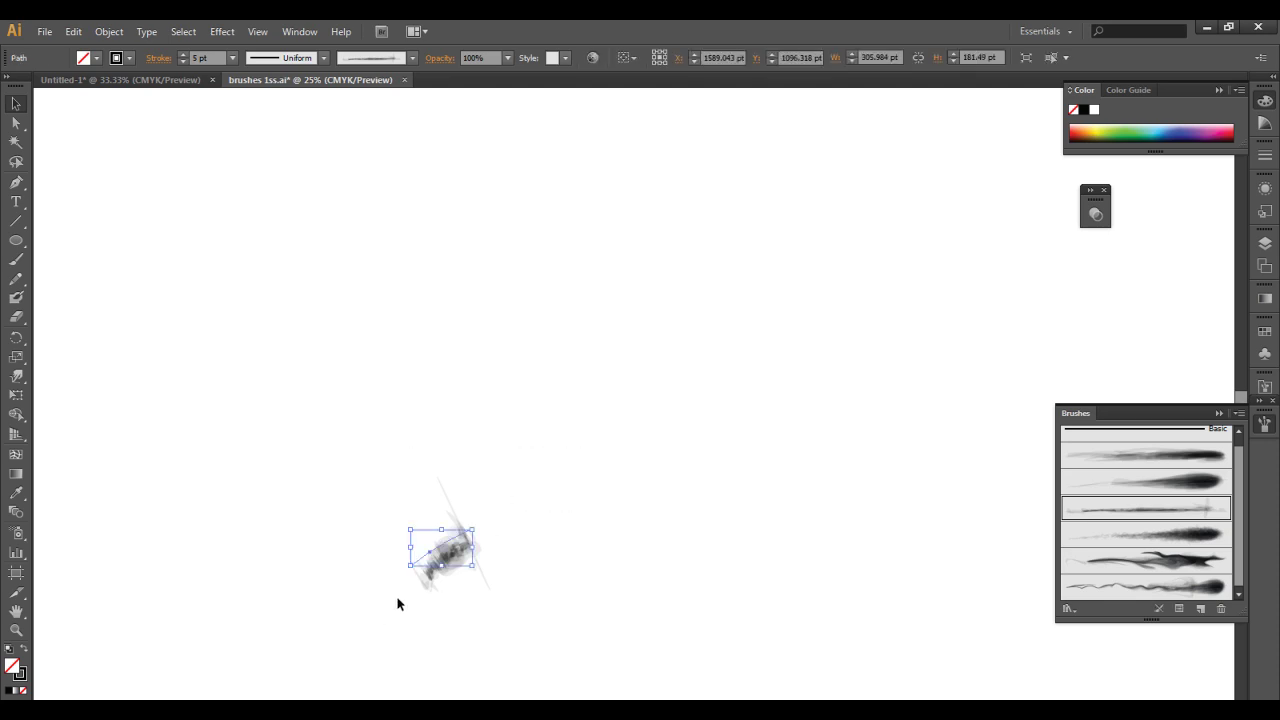
{"action": "key", "text": "Delete"}
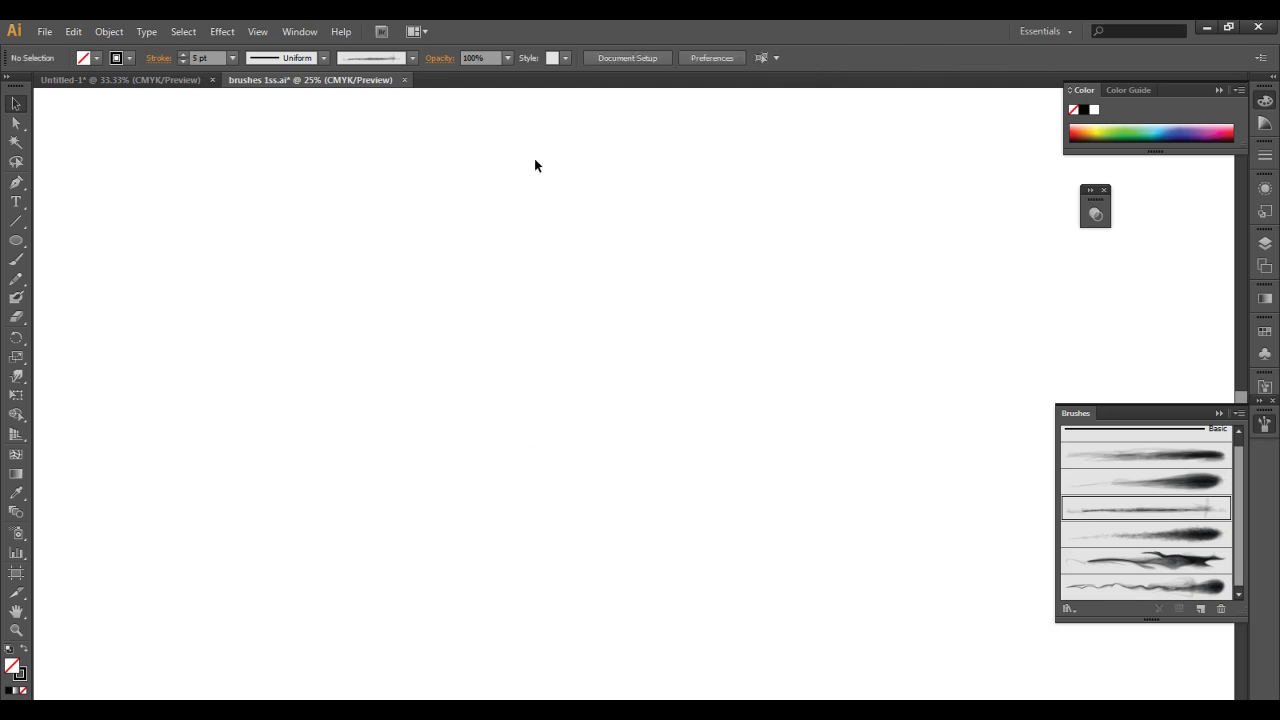
Draw a square about 2224 pt wide in the middle of the empty canvas, fill it with black, and deselect it.
{"action": "left_click", "coordinate": [15, 186]}
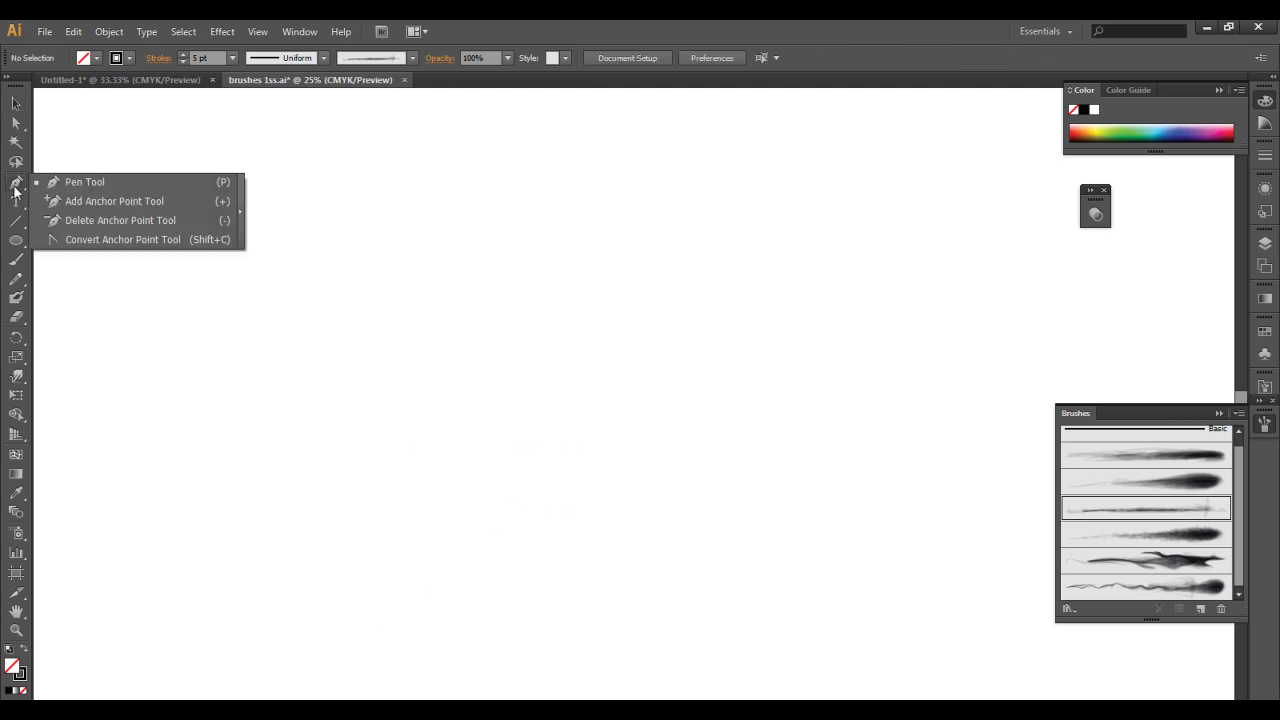
{"action": "left_click", "coordinate": [18, 244]}
{"action": "left_click", "coordinate": [78, 240]}
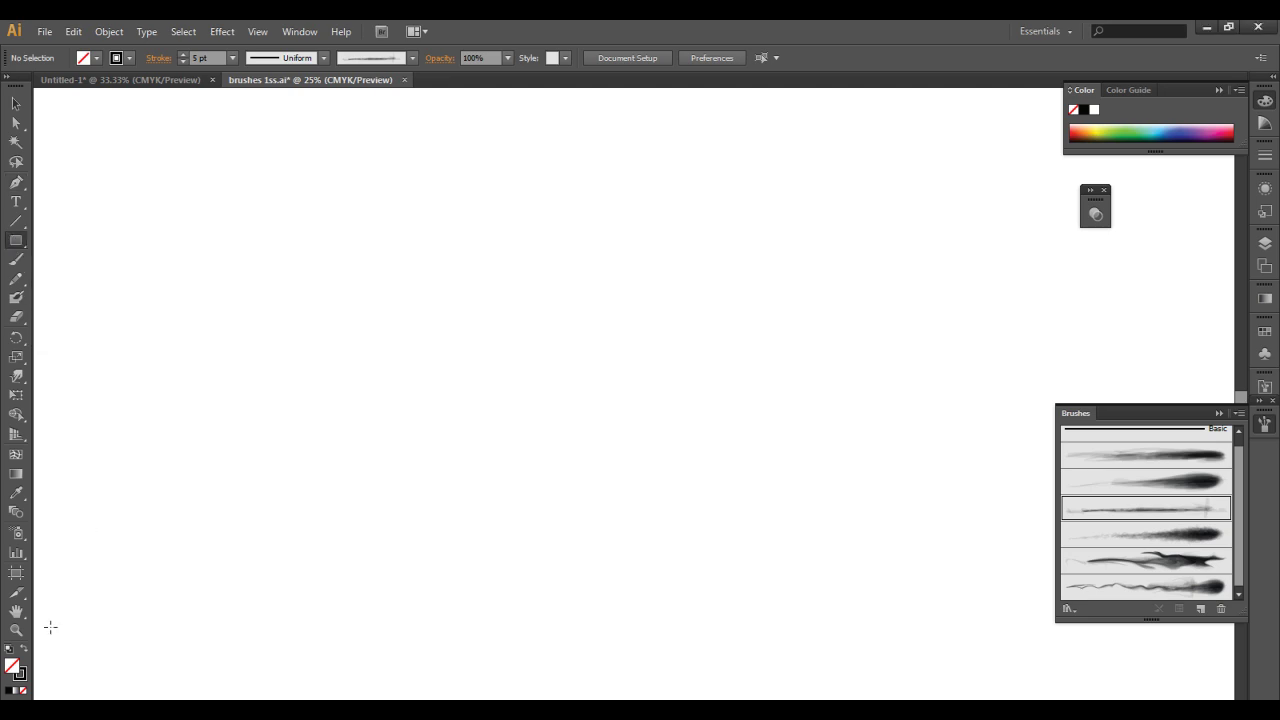
{"action": "double_click", "coordinate": [18, 672]}
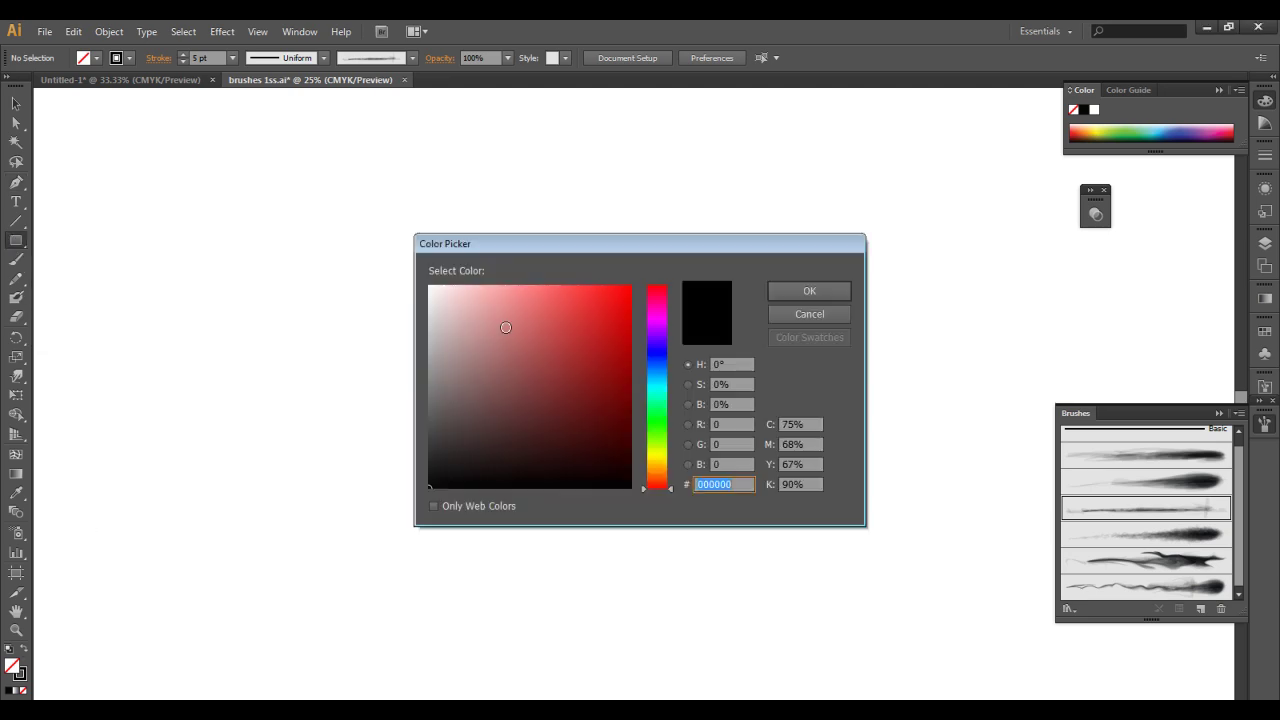
{"action": "left_click", "coordinate": [806, 290]}
{"action": "left_click_drag", "start_coordinate": [357, 157], "coordinate": [733, 582]}
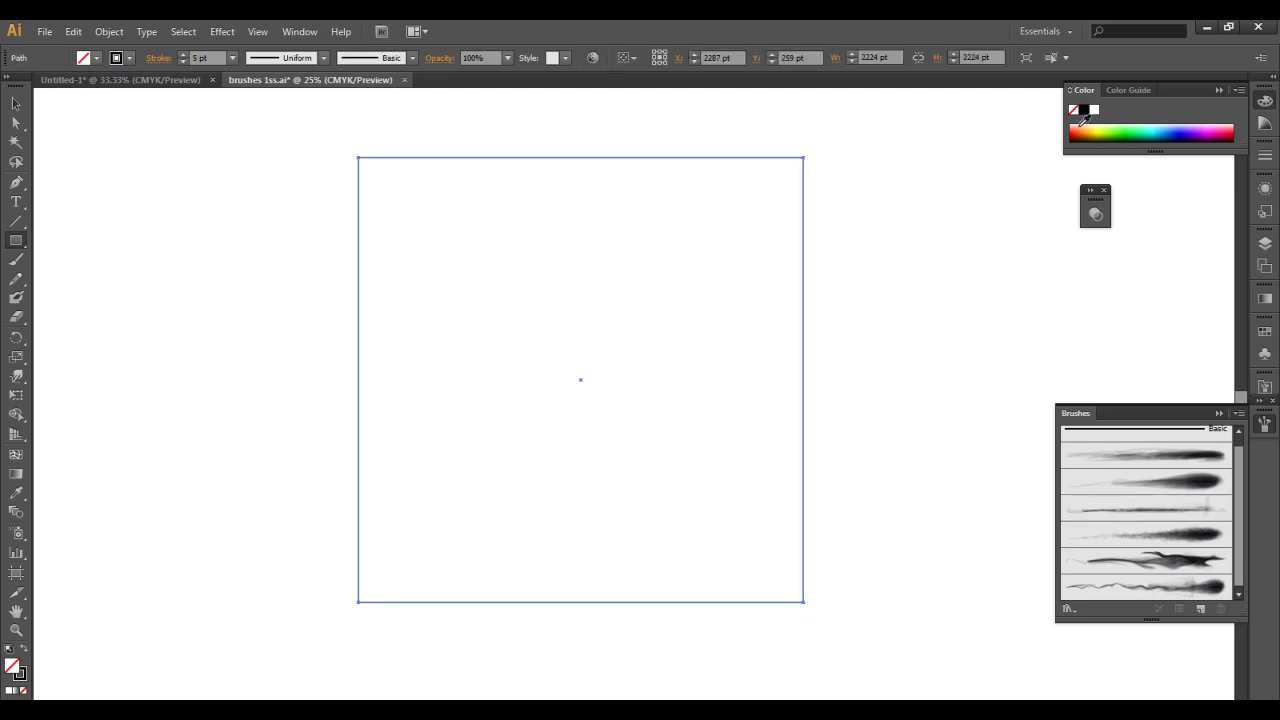
{"action": "left_click", "coordinate": [1084, 111]}
{"action": "left_click", "coordinate": [15, 103]}
{"action": "left_click_drag", "start_coordinate": [92, 152], "coordinate": [240, 314]}
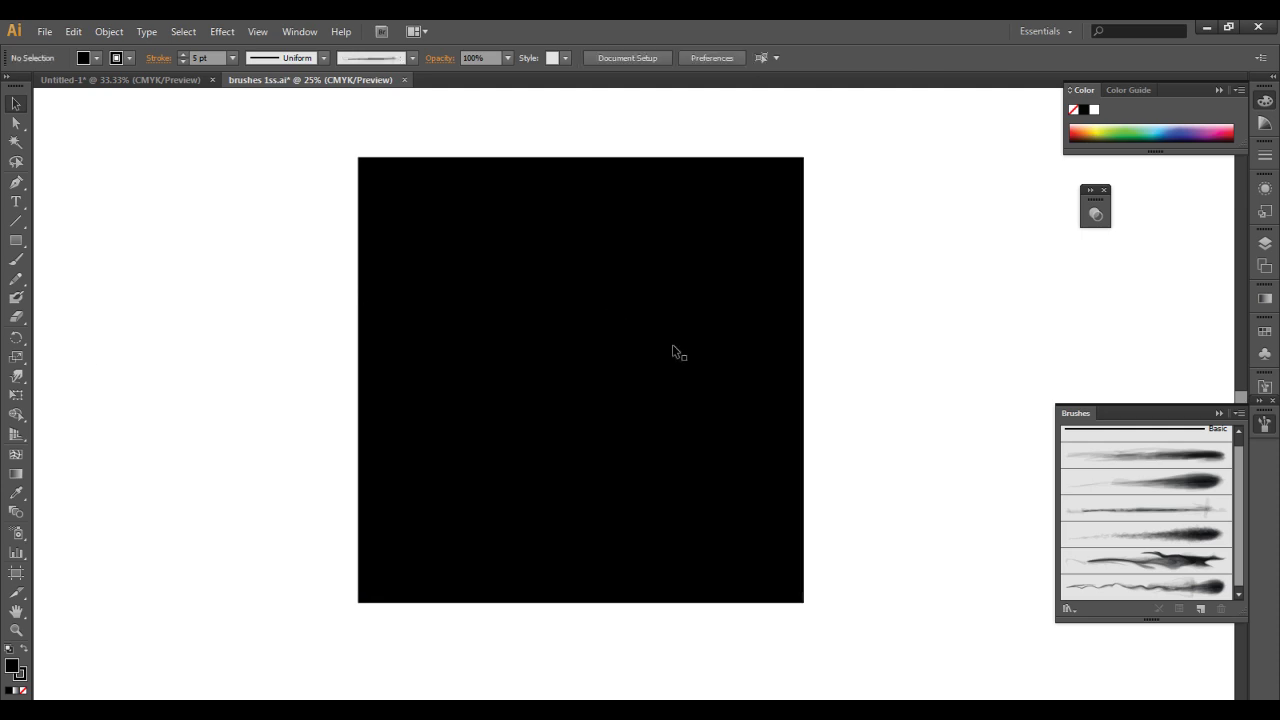
{"action": "left_click", "coordinate": [642, 382]}
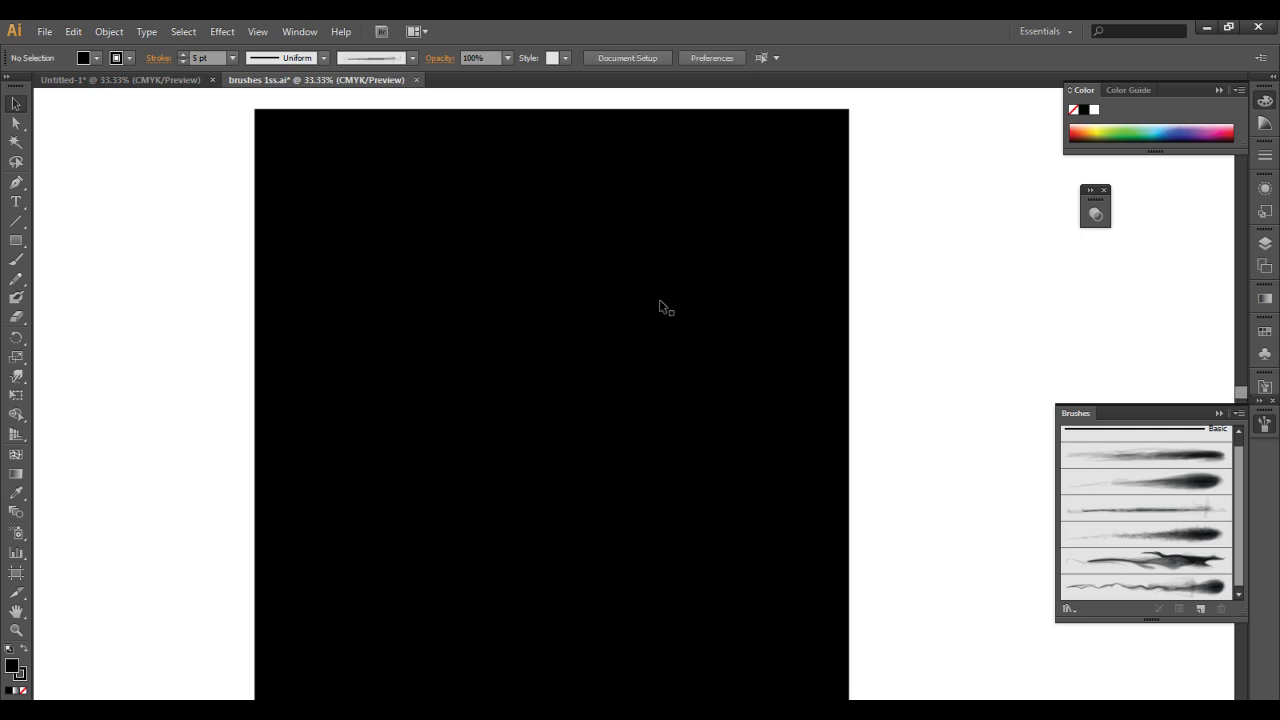
Set up the Paintbrush with no fill, the jagged branching art brush and the Screen blending mode.
{"action": "left_click", "coordinate": [16, 259]}
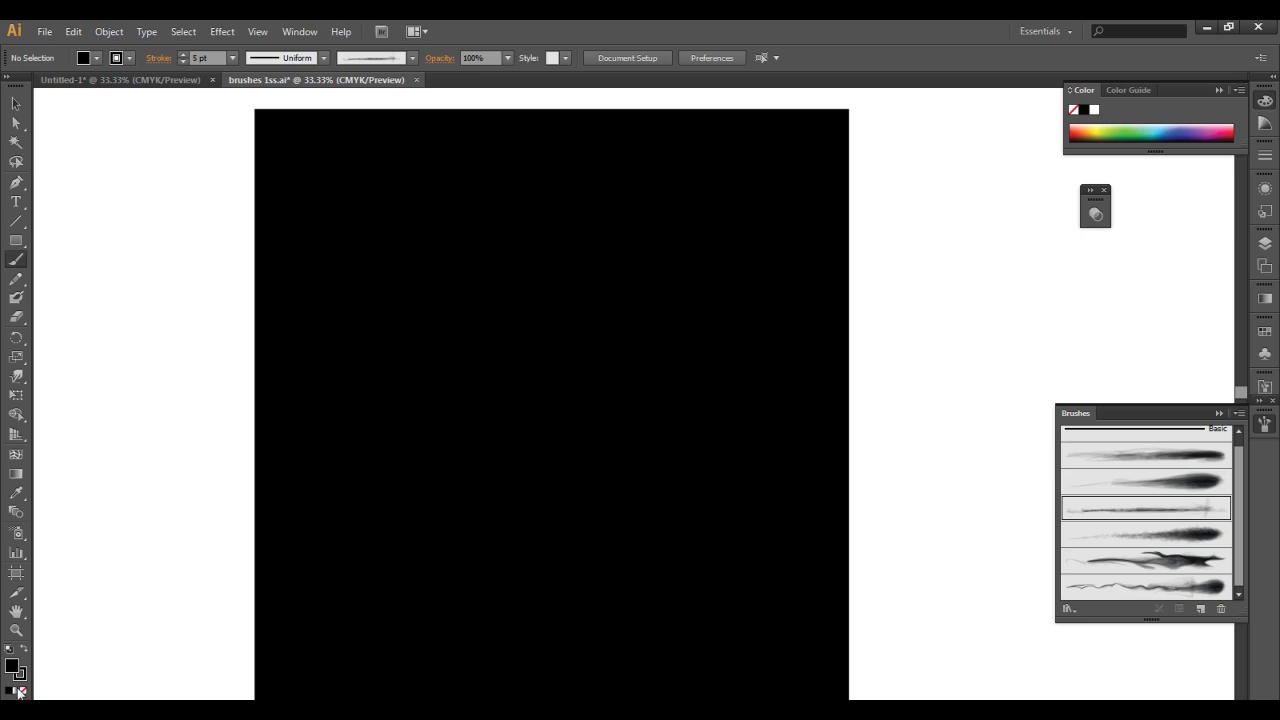
{"action": "left_click", "coordinate": [21, 691]}
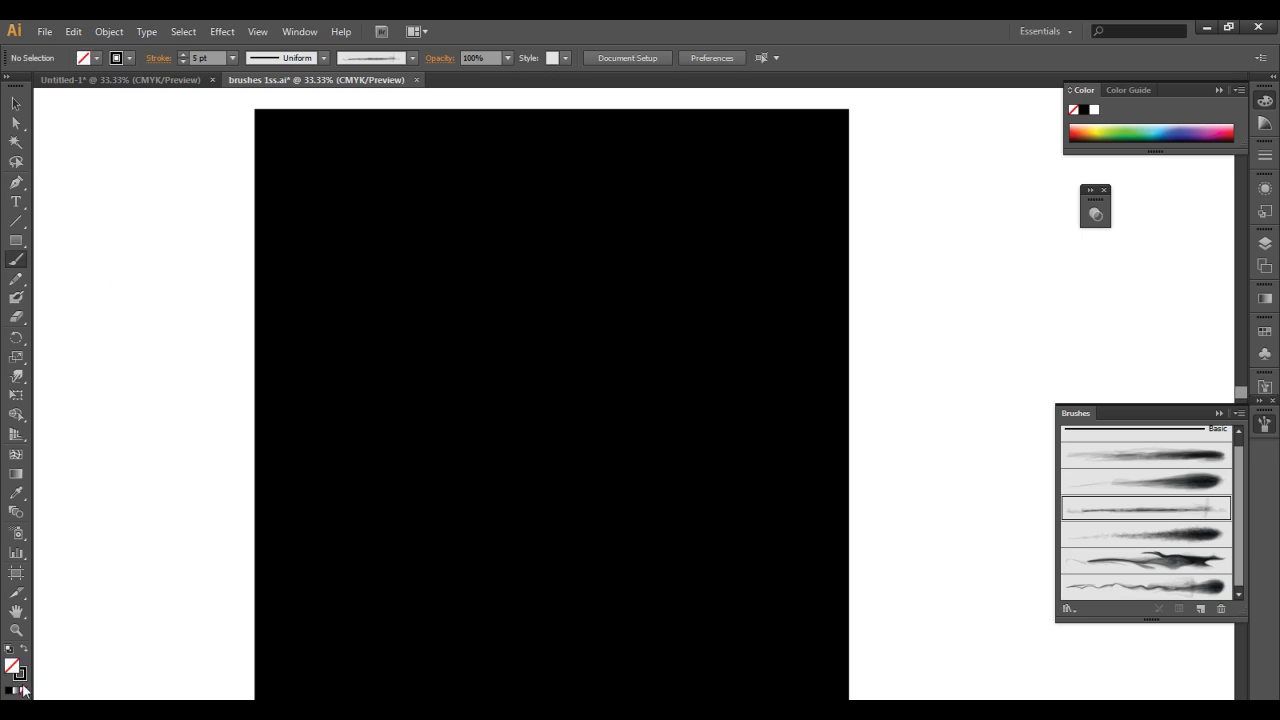
{"action": "left_click", "coordinate": [1114, 561]}
{"action": "left_click_drag", "start_coordinate": [935, 257], "coordinate": [853, 306]}
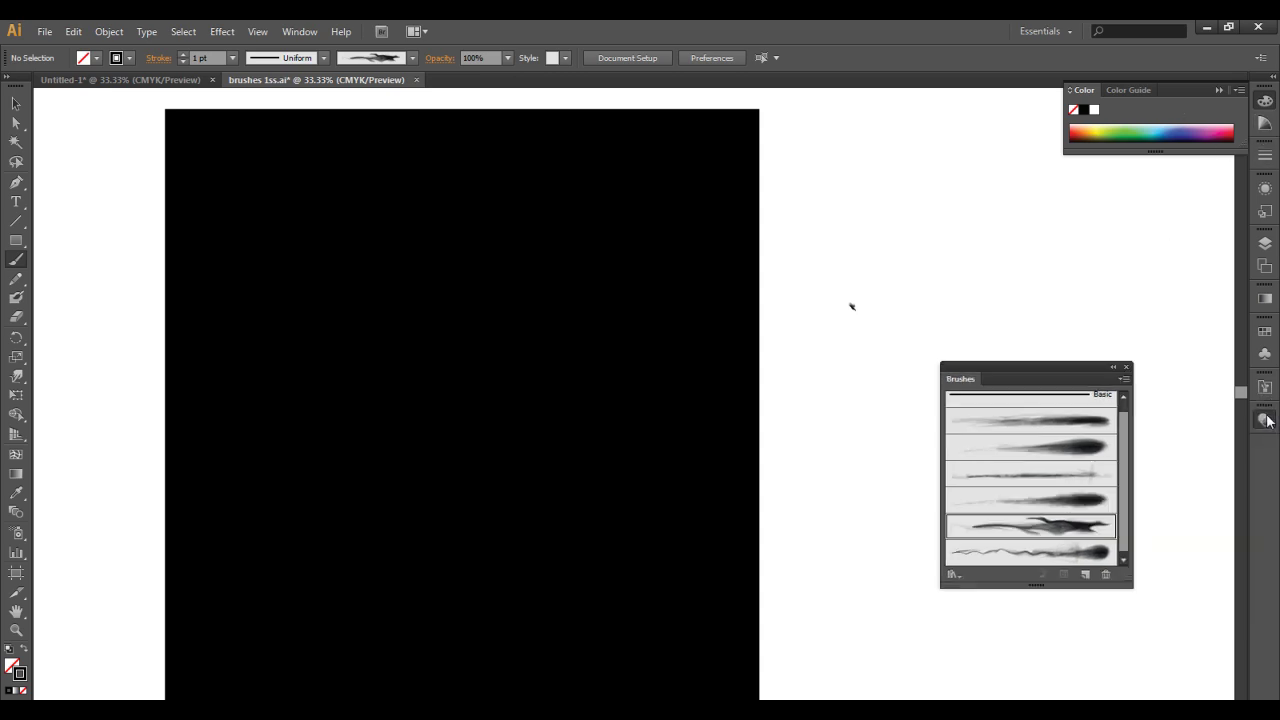
{"action": "left_click", "coordinate": [1265, 420]}
{"action": "left_click", "coordinate": [1103, 430]}
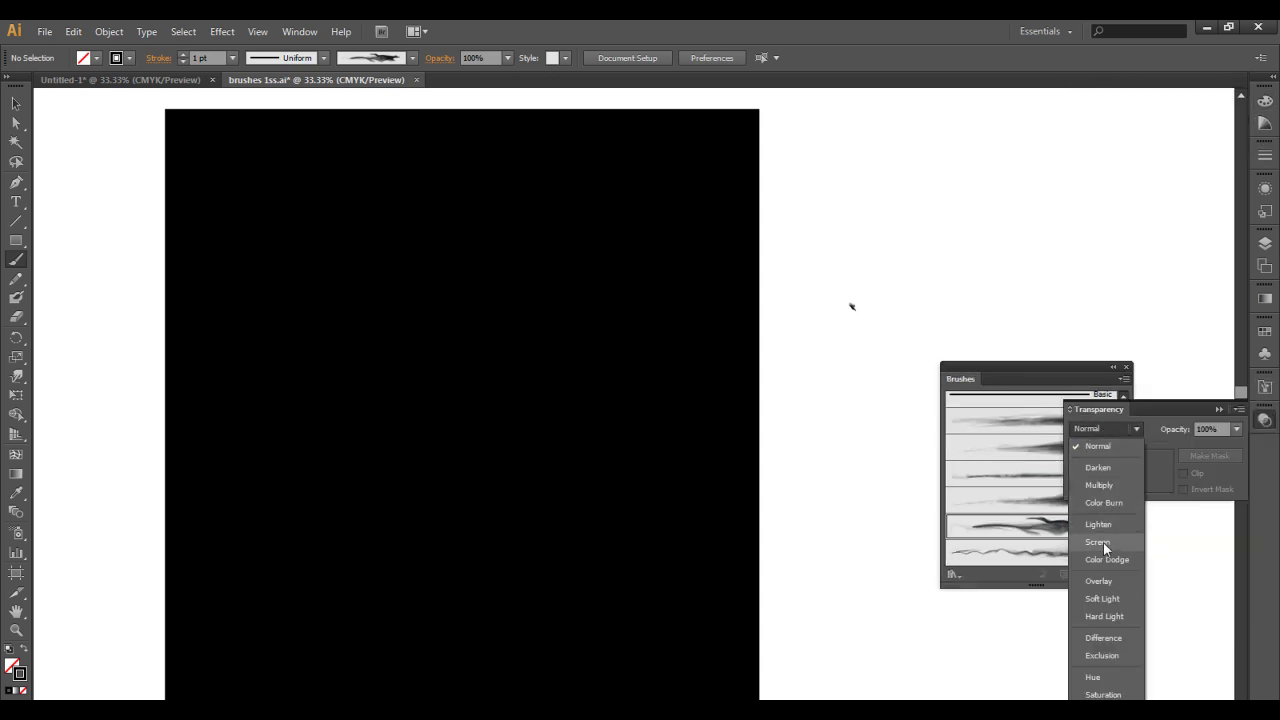
{"action": "left_click", "coordinate": [1098, 542]}
Set the stroke color to orange F28C06 and the opacity to 20%.
{"action": "double_click", "coordinate": [21, 676]}
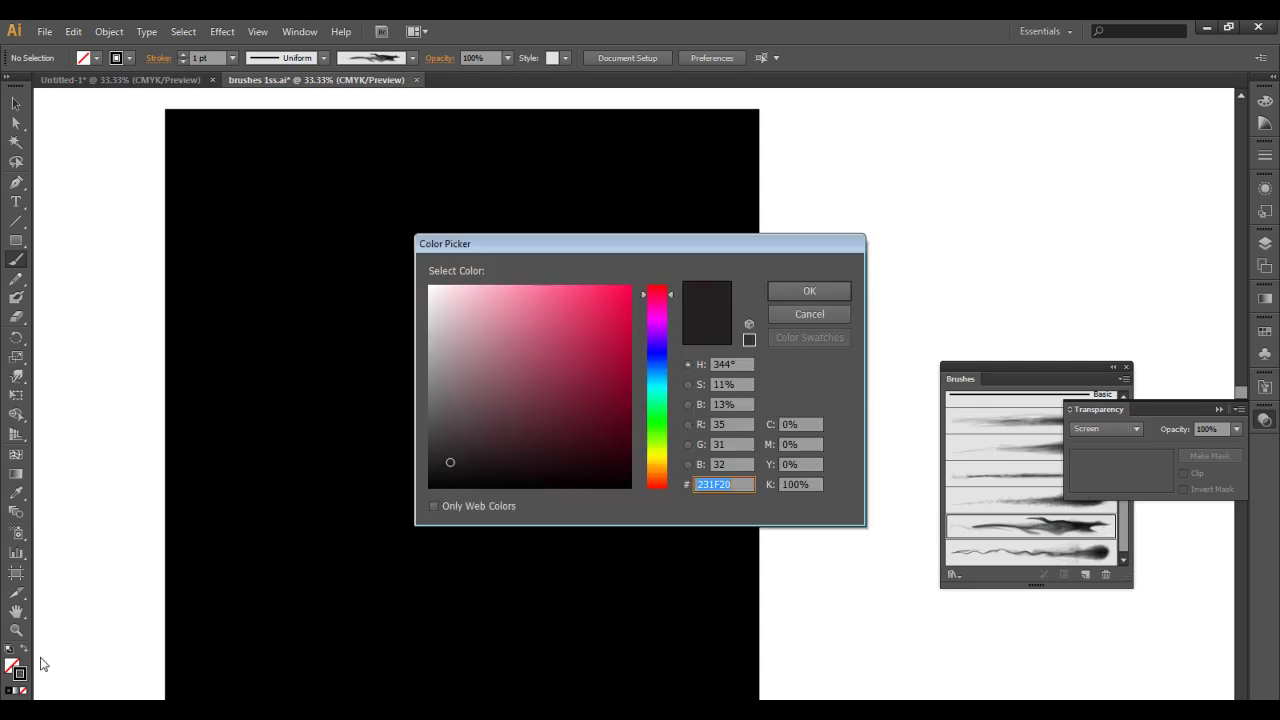
{"action": "left_click_drag", "start_coordinate": [664, 348], "coordinate": [653, 474]}
{"action": "left_click", "coordinate": [607, 382]}
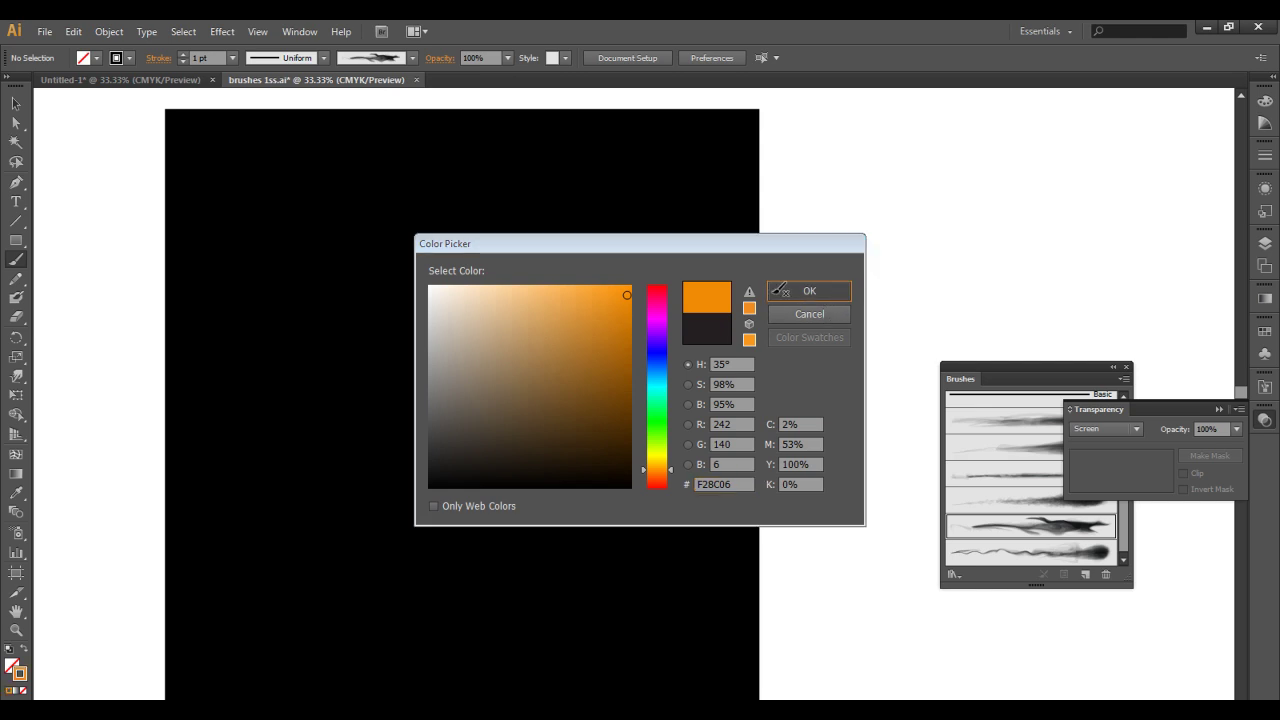
{"action": "left_click", "coordinate": [826, 293]}
{"action": "left_click", "coordinate": [508, 58]}
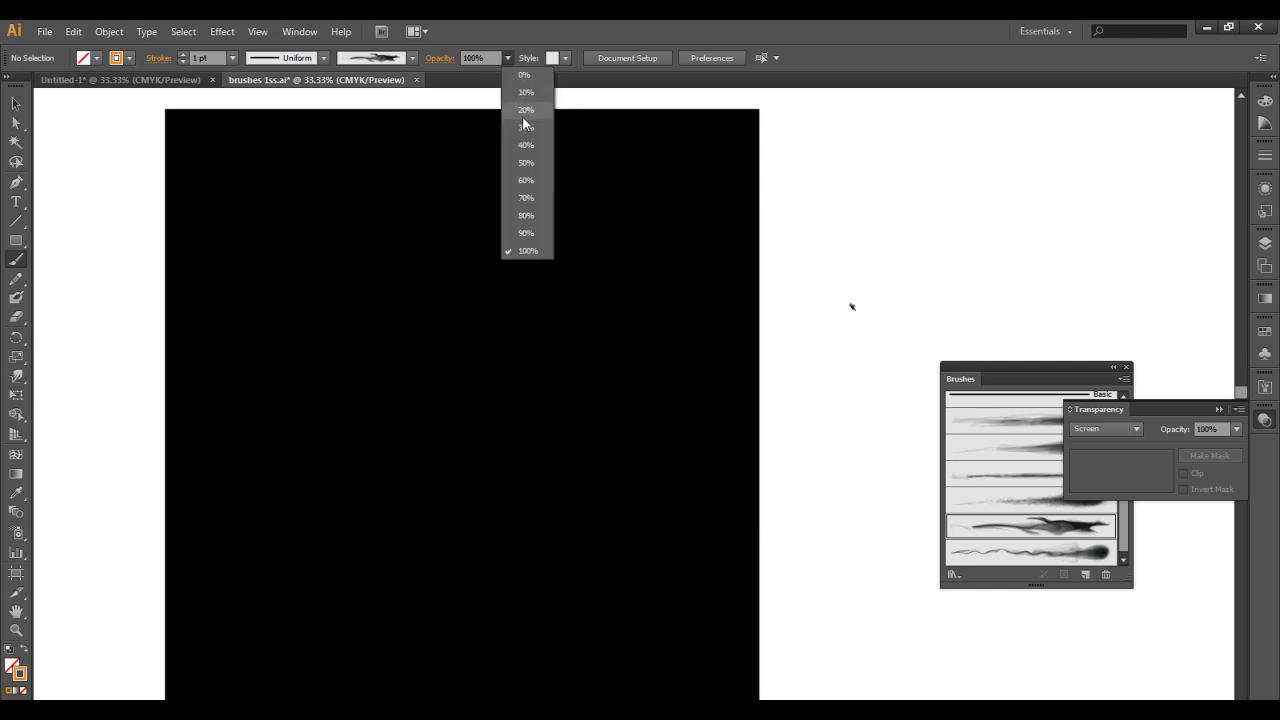
{"action": "left_click", "coordinate": [524, 109]}
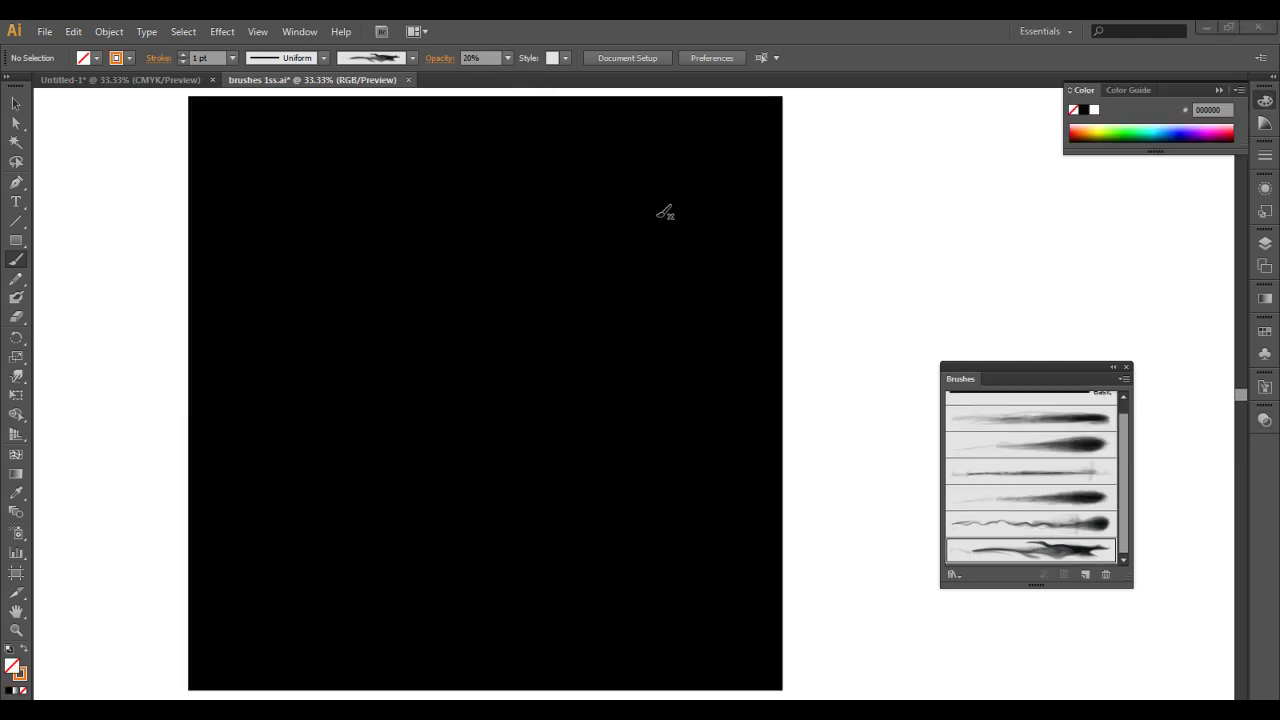
Raise the stroke weight to 8 pt and paint a diagonal orange stroke in the upper right part of the black square.
{"action": "left_click", "coordinate": [183, 62]}
{"action": "left_click", "coordinate": [183, 54]}
{"action": "left_click", "coordinate": [183, 54]}
{"action": "left_click", "coordinate": [183, 54]}
{"action": "left_click", "coordinate": [183, 54]}
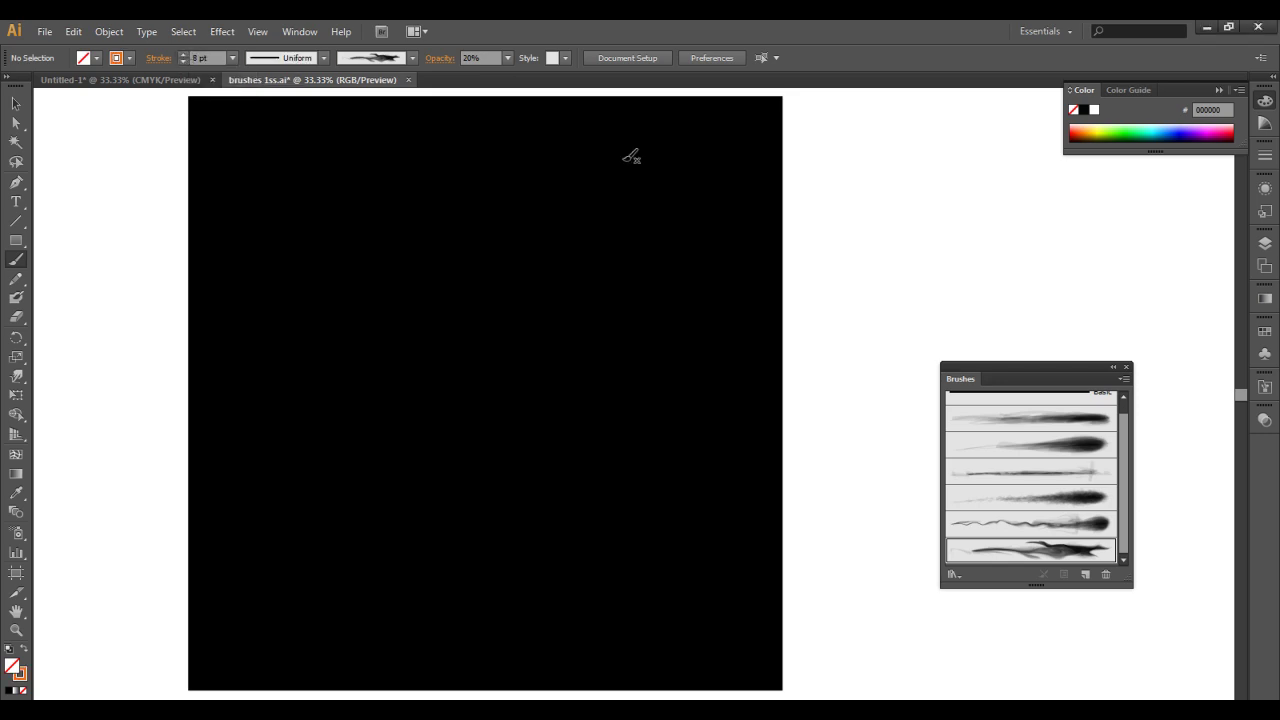
{"action": "mouse_move", "coordinate": [722, 374]}
{"action": "left_mouse_down"}
{"action": "mouse_move", "coordinate": [666, 297]}
{"action": "mouse_move", "coordinate": [570, 258]}
{"action": "left_mouse_up"}
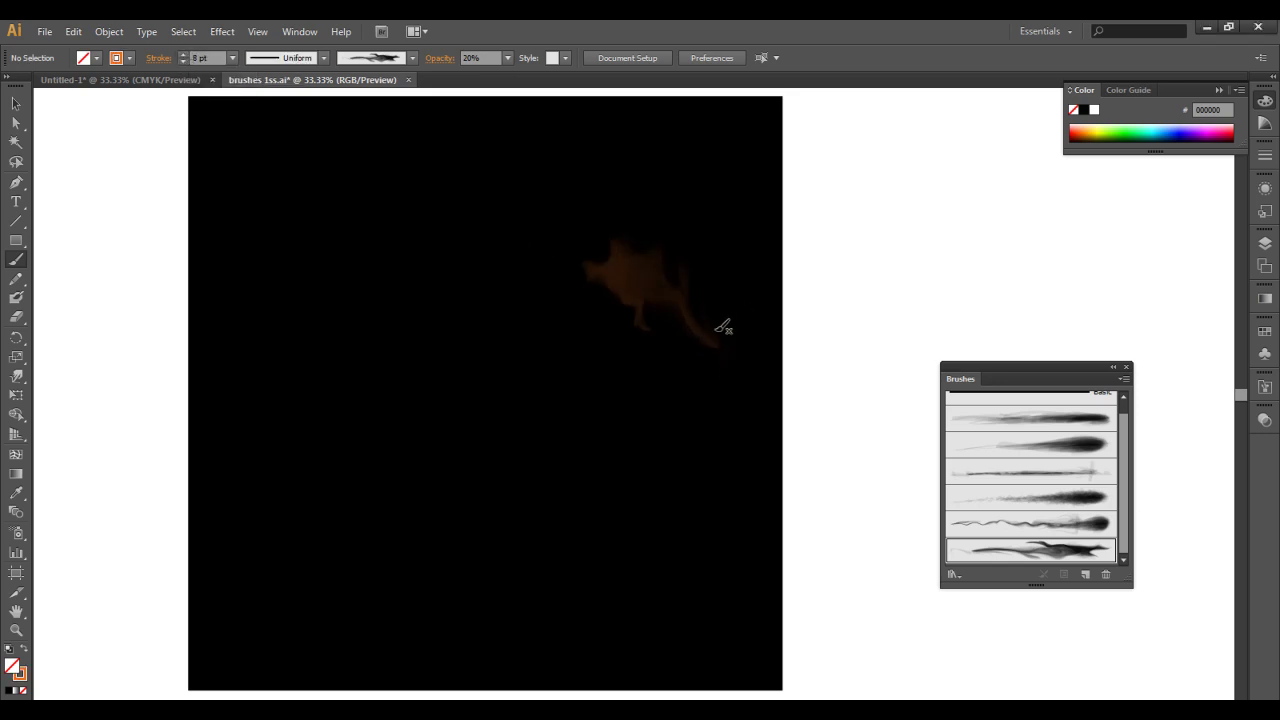
Paint overlapping orange strokes from the existing stroke across the upper part of the black square, arching down to the left and filling beneath.
{"action": "mouse_move", "coordinate": [735, 362]}
{"action": "left_mouse_down"}
{"action": "mouse_move", "coordinate": [694, 314]}
{"action": "mouse_move", "coordinate": [452, 262]}
{"action": "left_mouse_up"}
{"action": "left_click_drag", "start_coordinate": [691, 322], "coordinate": [441, 276]}
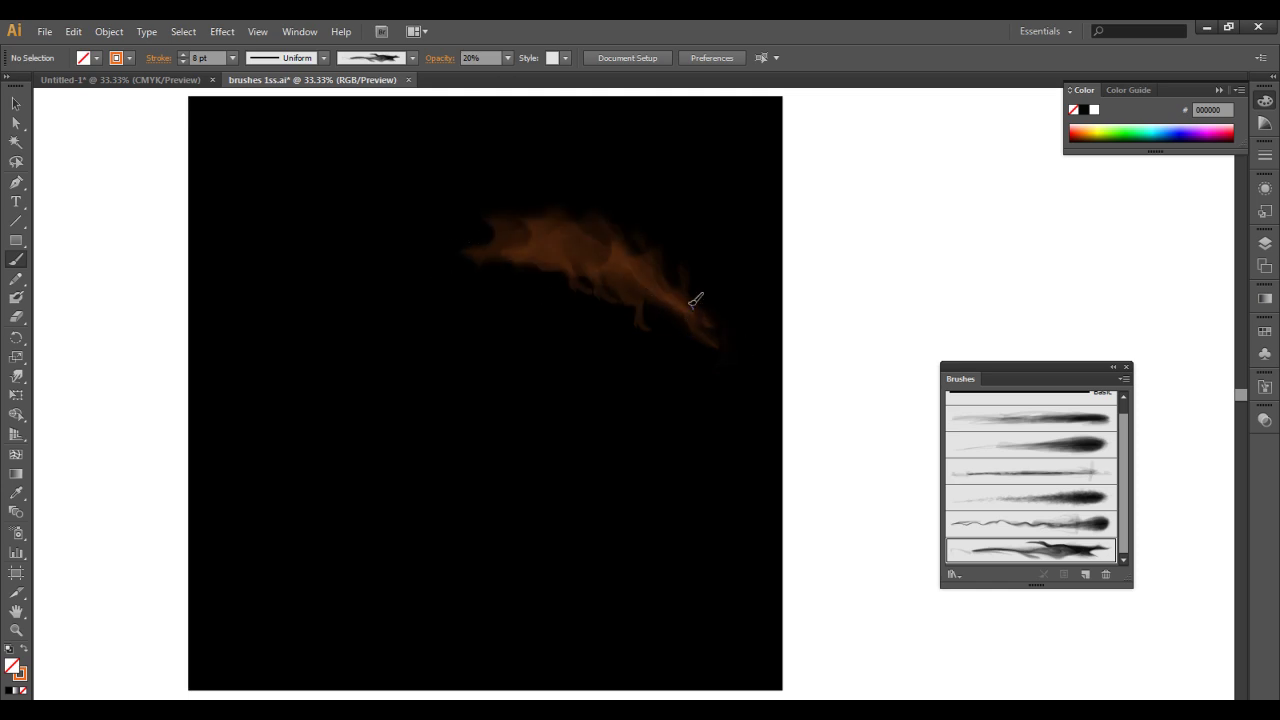
{"action": "left_click_drag", "start_coordinate": [526, 275], "coordinate": [390, 296]}
{"action": "left_click_drag", "start_coordinate": [571, 289], "coordinate": [572, 290]}
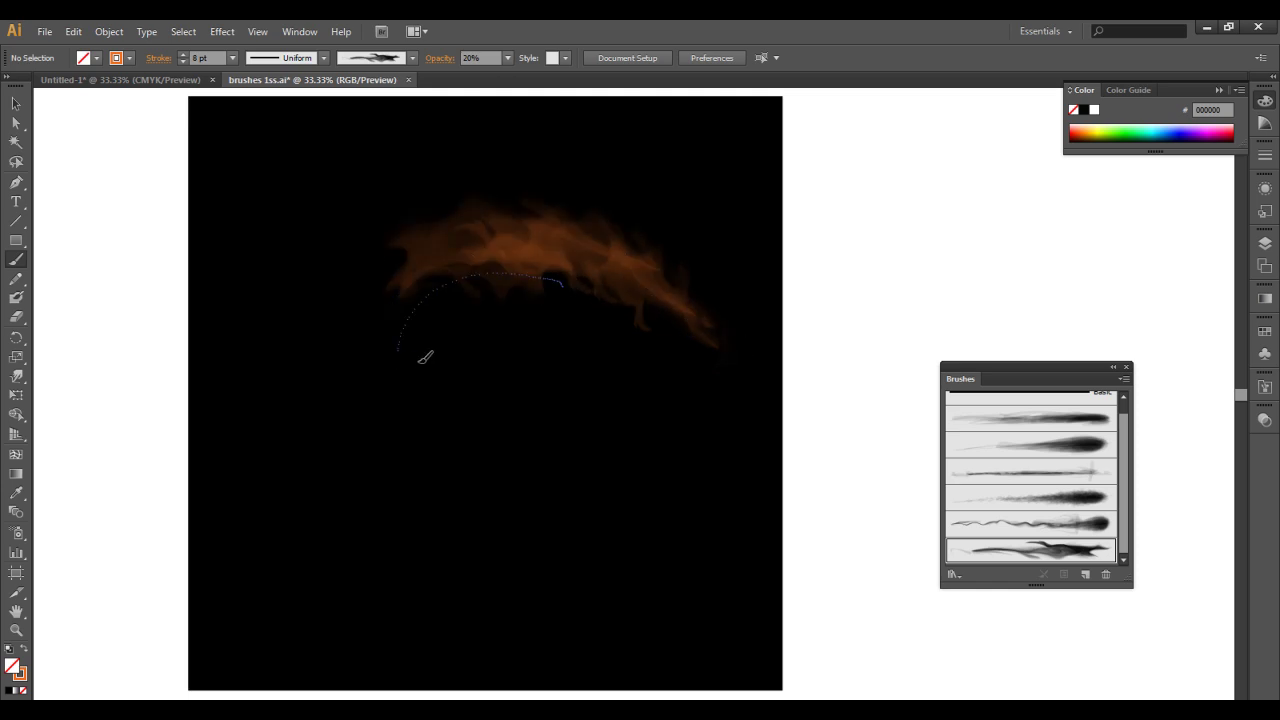
{"action": "left_click_drag", "start_coordinate": [416, 342], "coordinate": [457, 289]}
{"action": "left_click_drag", "start_coordinate": [668, 338], "coordinate": [668, 339]}
{"action": "left_click_drag", "start_coordinate": [662, 325], "coordinate": [623, 297]}
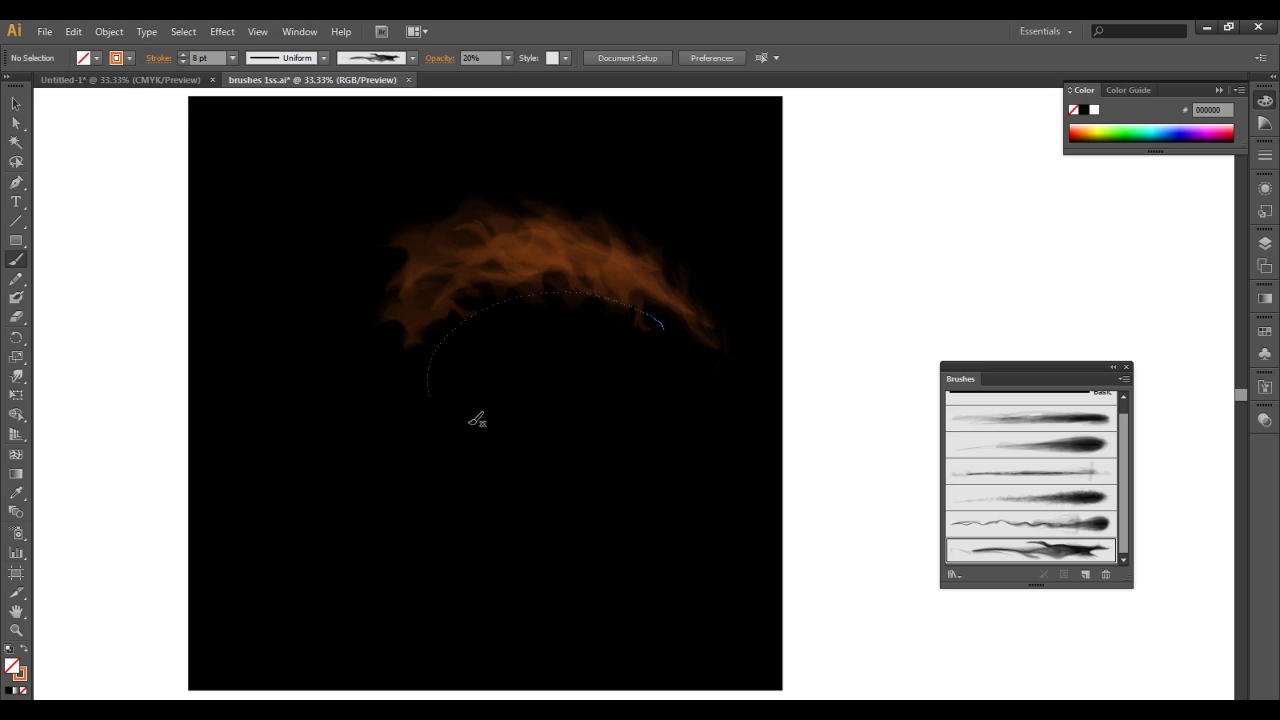
{"action": "left_click_drag", "start_coordinate": [460, 421], "coordinate": [451, 392]}
{"action": "left_click_drag", "start_coordinate": [642, 350], "coordinate": [645, 352]}
{"action": "mouse_move", "coordinate": [628, 316]}
{"action": "left_mouse_down"}
{"action": "mouse_move", "coordinate": [610, 293]}
{"action": "mouse_move", "coordinate": [622, 292]}
{"action": "left_mouse_up"}
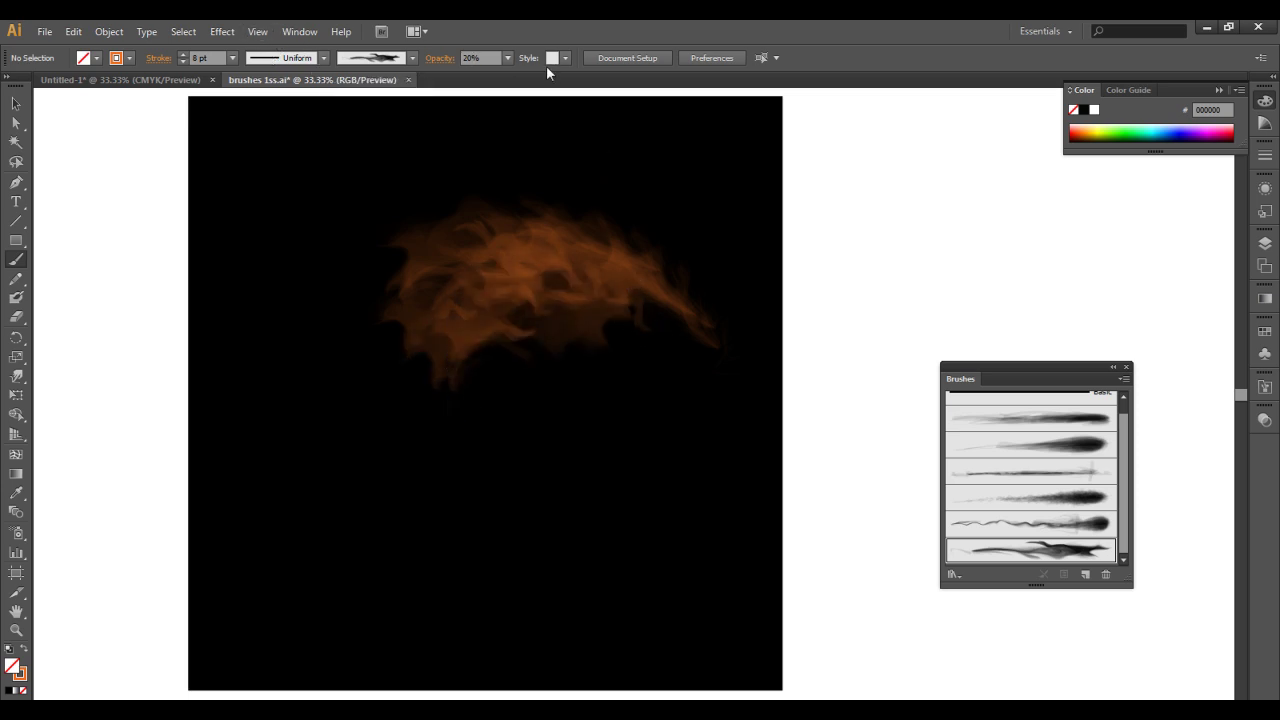
Set opacity to 50% and stroke weight to 4 pt, and paint brighter strokes along the flame's central ridge toward its right tip.
{"action": "left_click", "coordinate": [508, 58]}
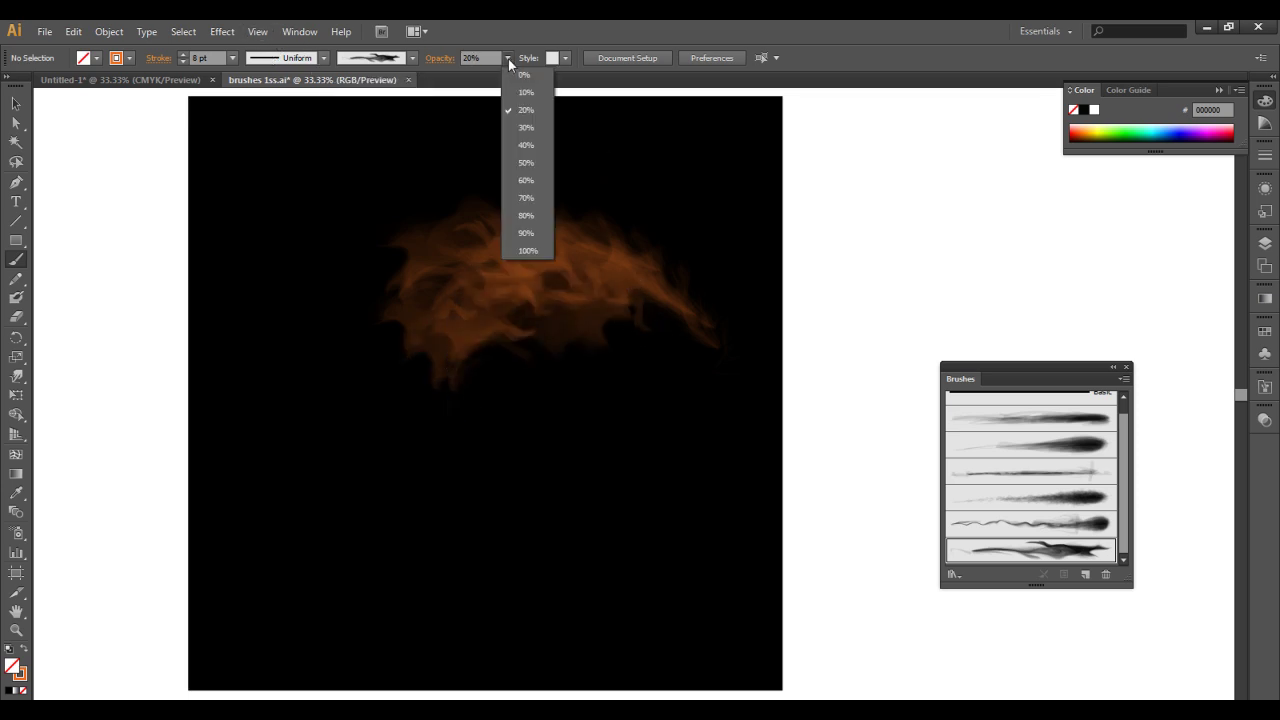
{"action": "left_click", "coordinate": [527, 163]}
{"action": "left_click", "coordinate": [183, 54]}
{"action": "left_click", "coordinate": [183, 54]}
{"action": "left_click", "coordinate": [183, 54]}
{"action": "left_click", "coordinate": [183, 54]}
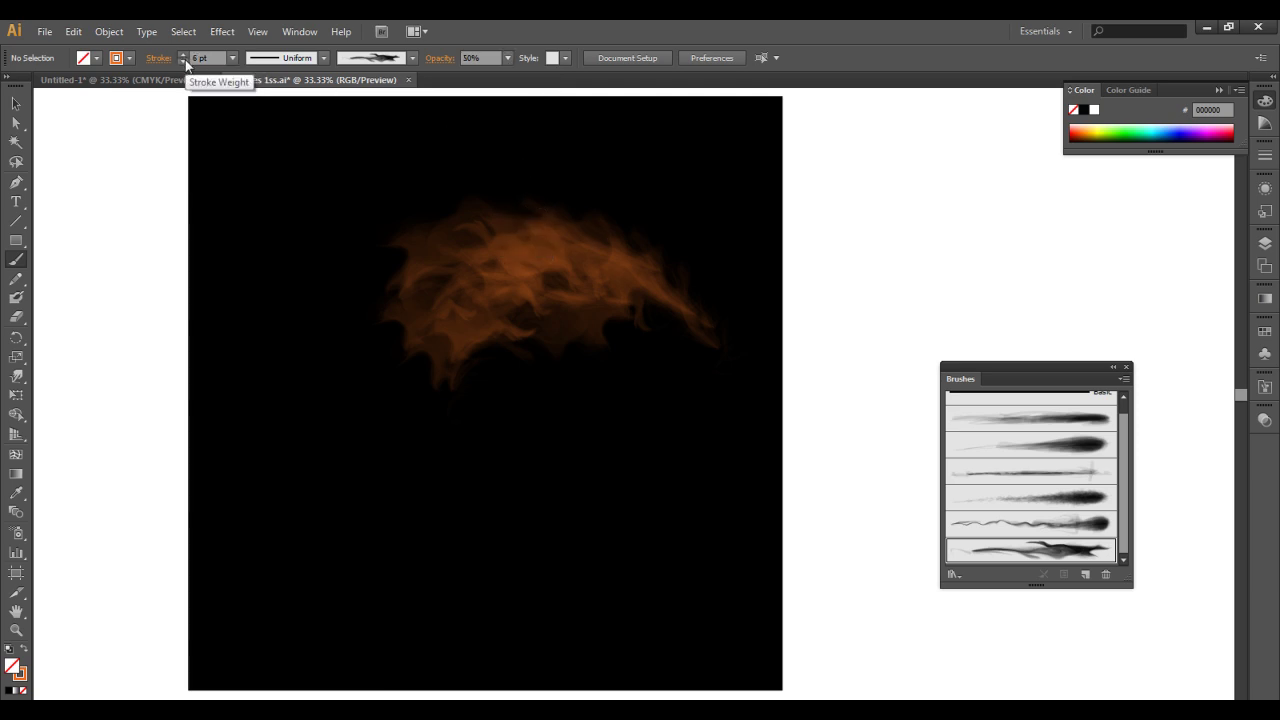
{"action": "left_click_drag", "start_coordinate": [525, 278], "coordinate": [523, 279]}
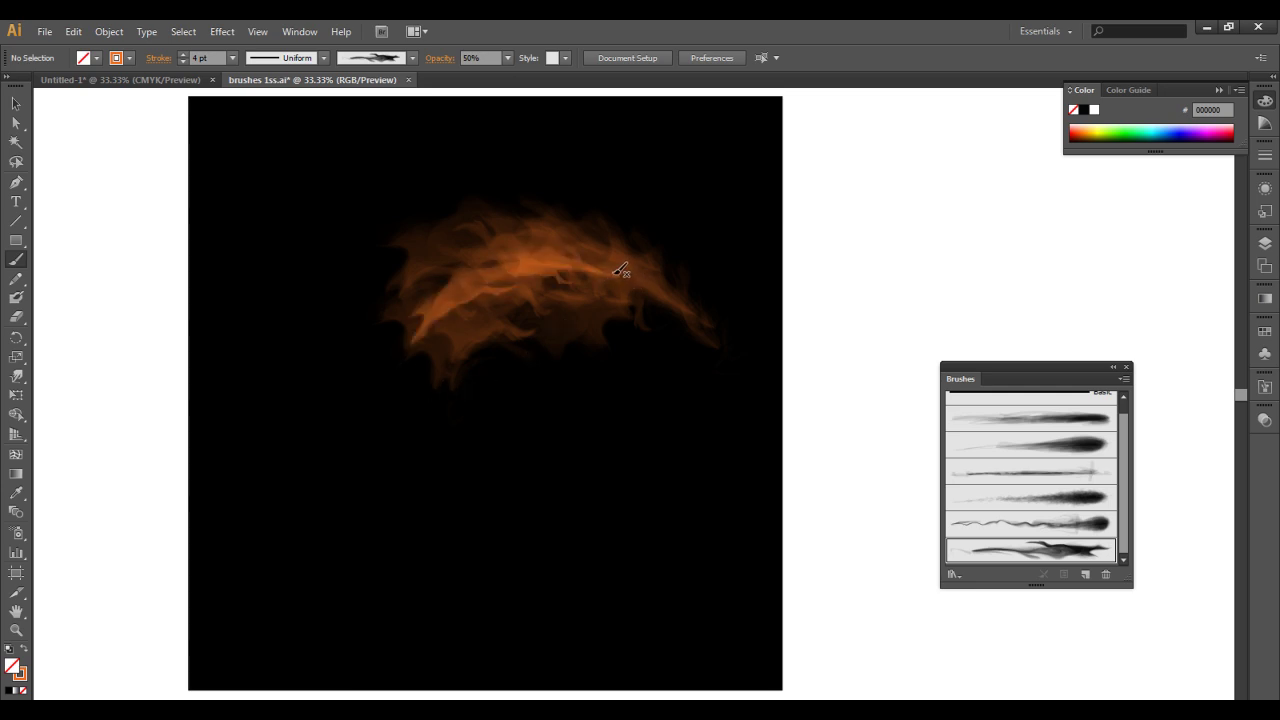
{"action": "left_click_drag", "start_coordinate": [640, 281], "coordinate": [690, 300]}
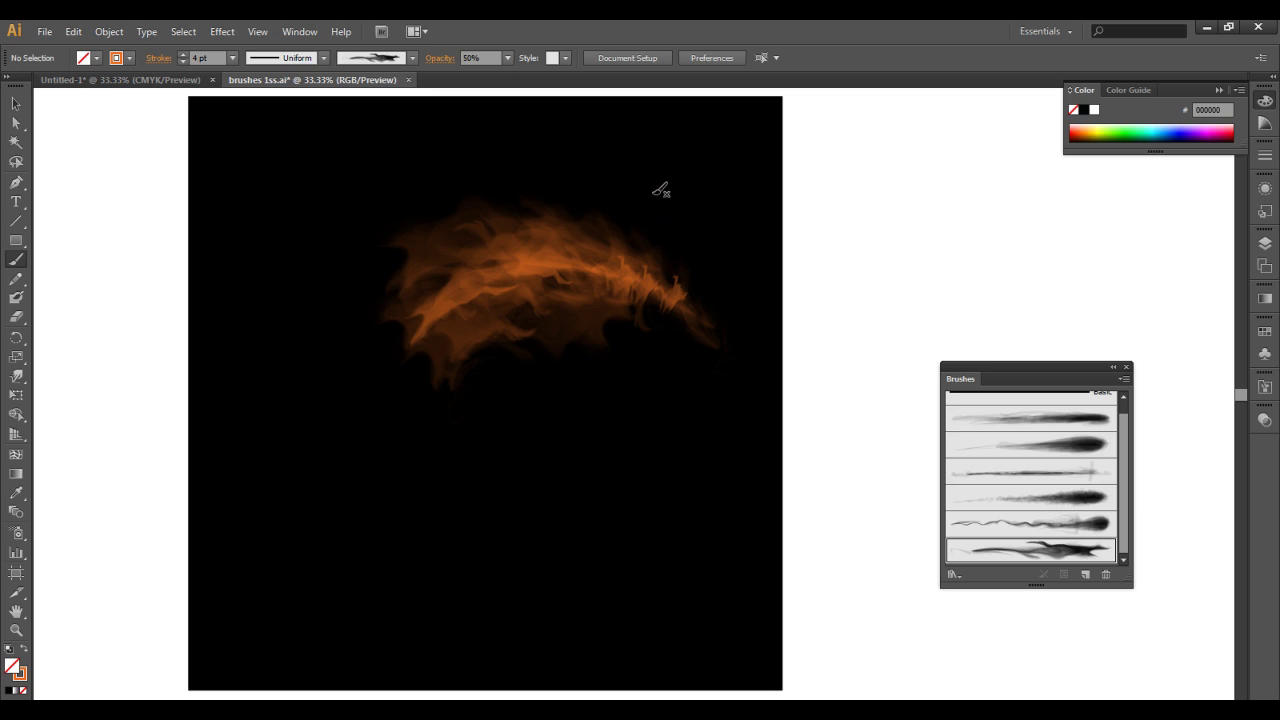
Set the stroke weight to 3 pt and paint short strokes along the flame's ridge and at its right tip.
{"action": "left_click", "coordinate": [232, 58]}
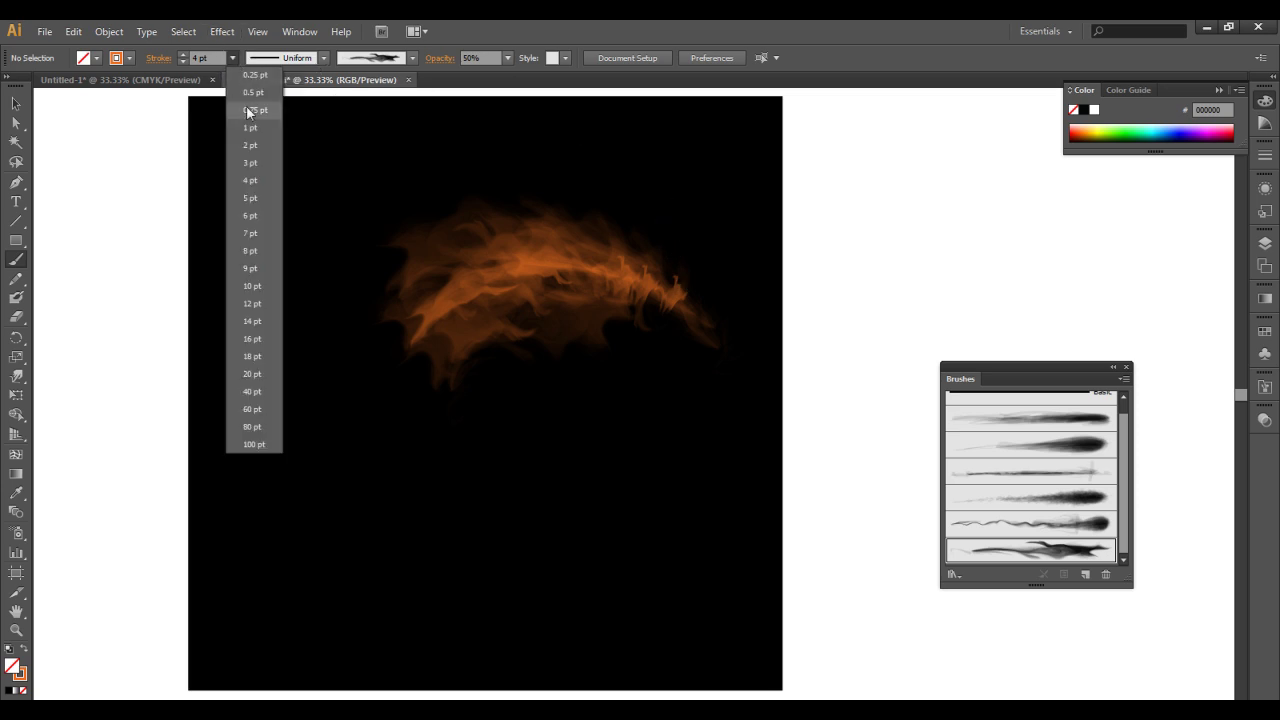
{"action": "left_click", "coordinate": [250, 161]}
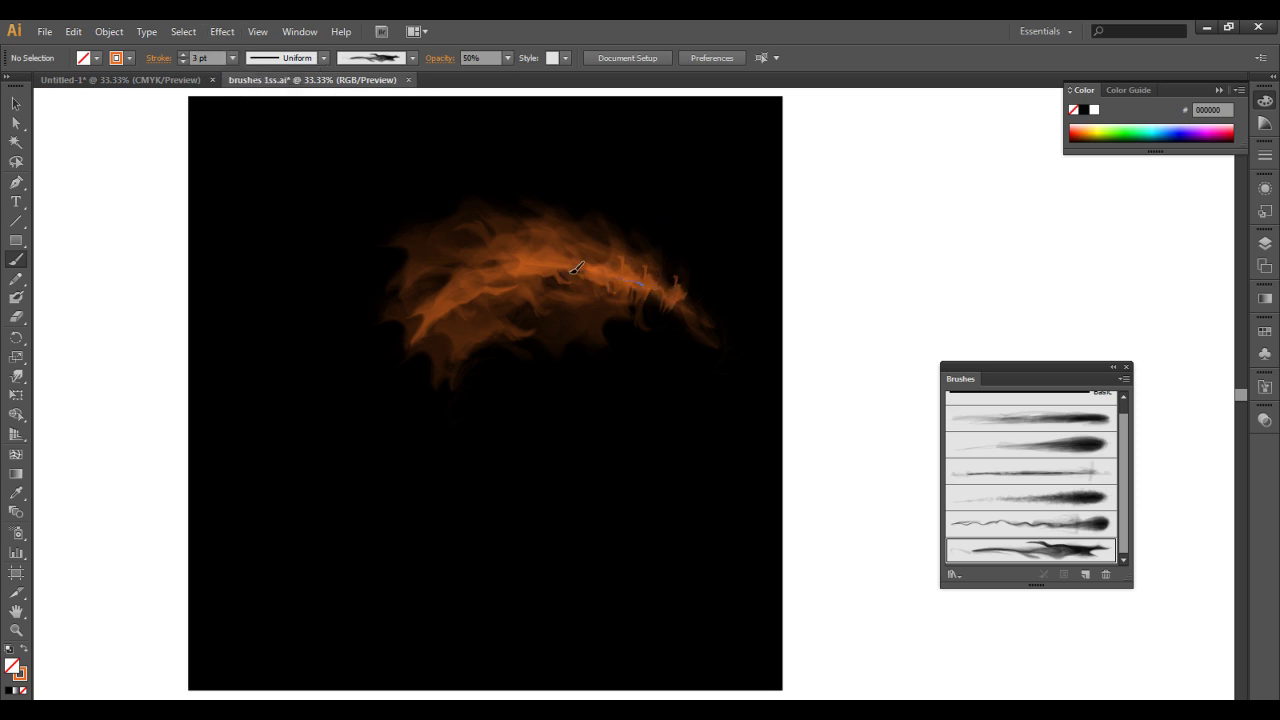
{"action": "mouse_move", "coordinate": [570, 274]}
{"action": "left_mouse_down"}
{"action": "mouse_move", "coordinate": [617, 283]}
{"action": "mouse_move", "coordinate": [608, 271]}
{"action": "left_mouse_up"}
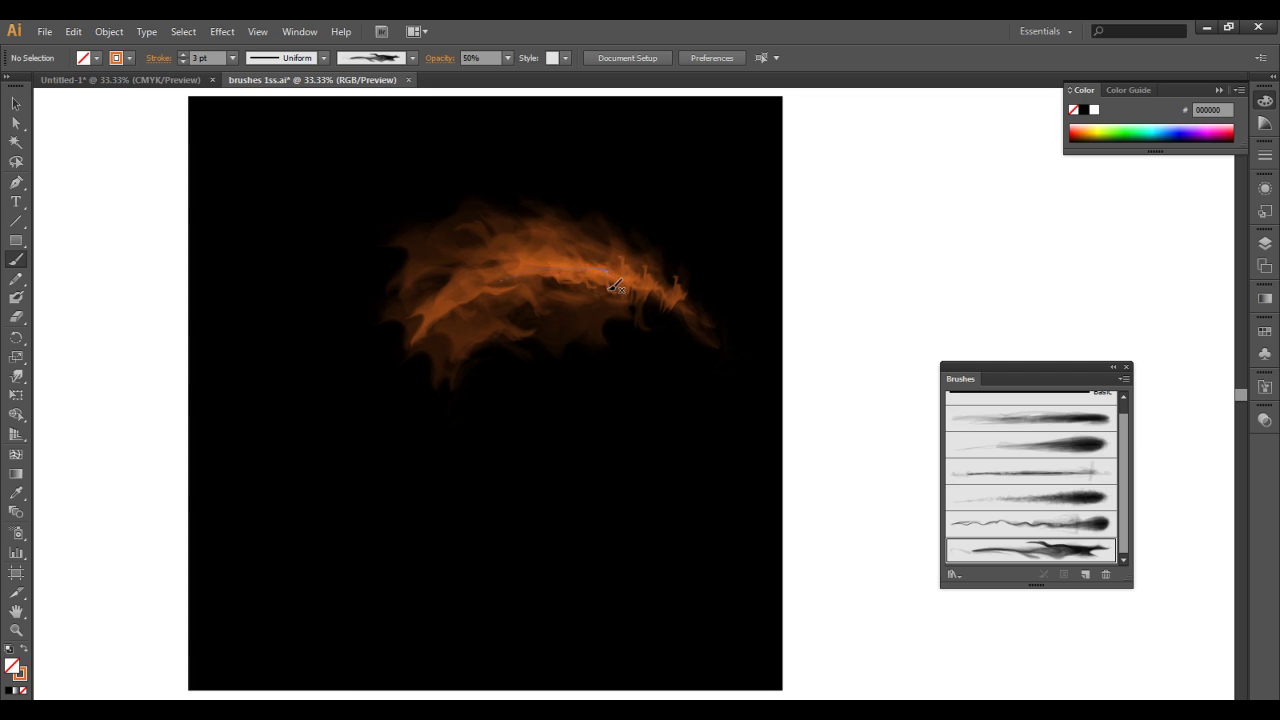
{"action": "left_click_drag", "start_coordinate": [680, 304], "coordinate": [700, 323]}
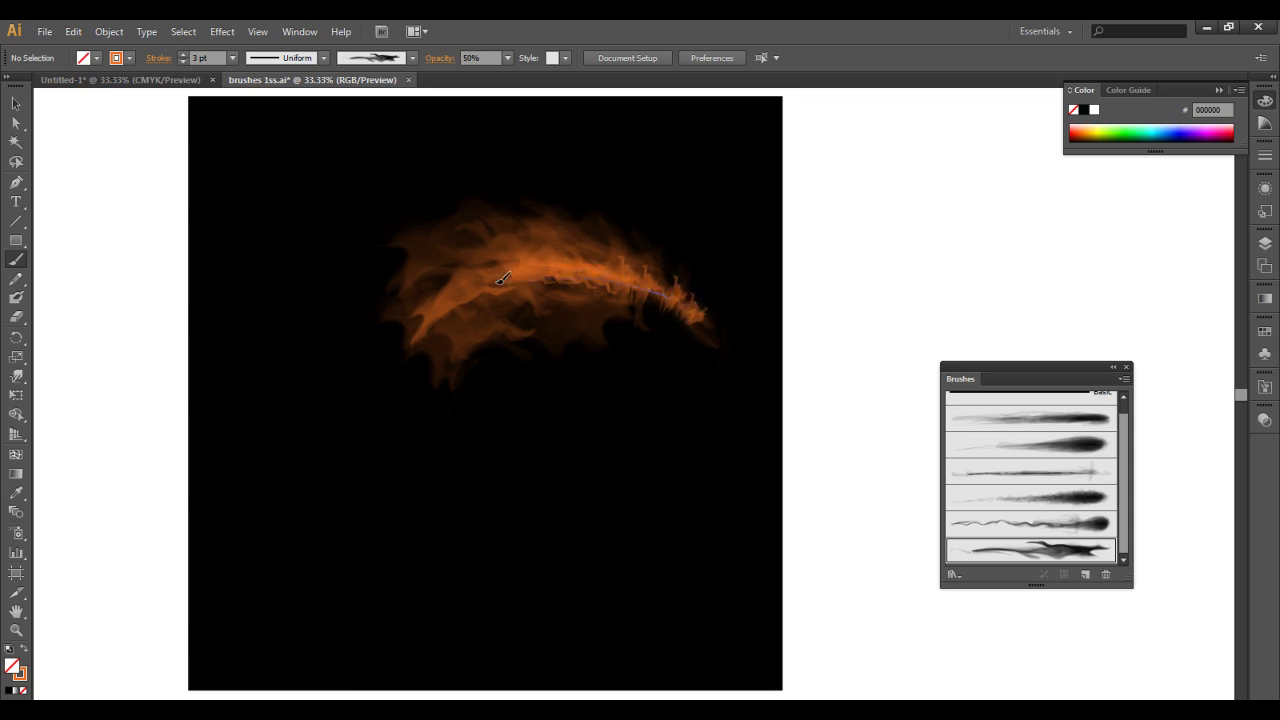
Paint curved highlights down the flame's lower left end and along its upper edge back to the right tip.
{"action": "left_click_drag", "start_coordinate": [500, 280], "coordinate": [426, 320]}
{"action": "left_click_drag", "start_coordinate": [522, 266], "coordinate": [495, 275]}
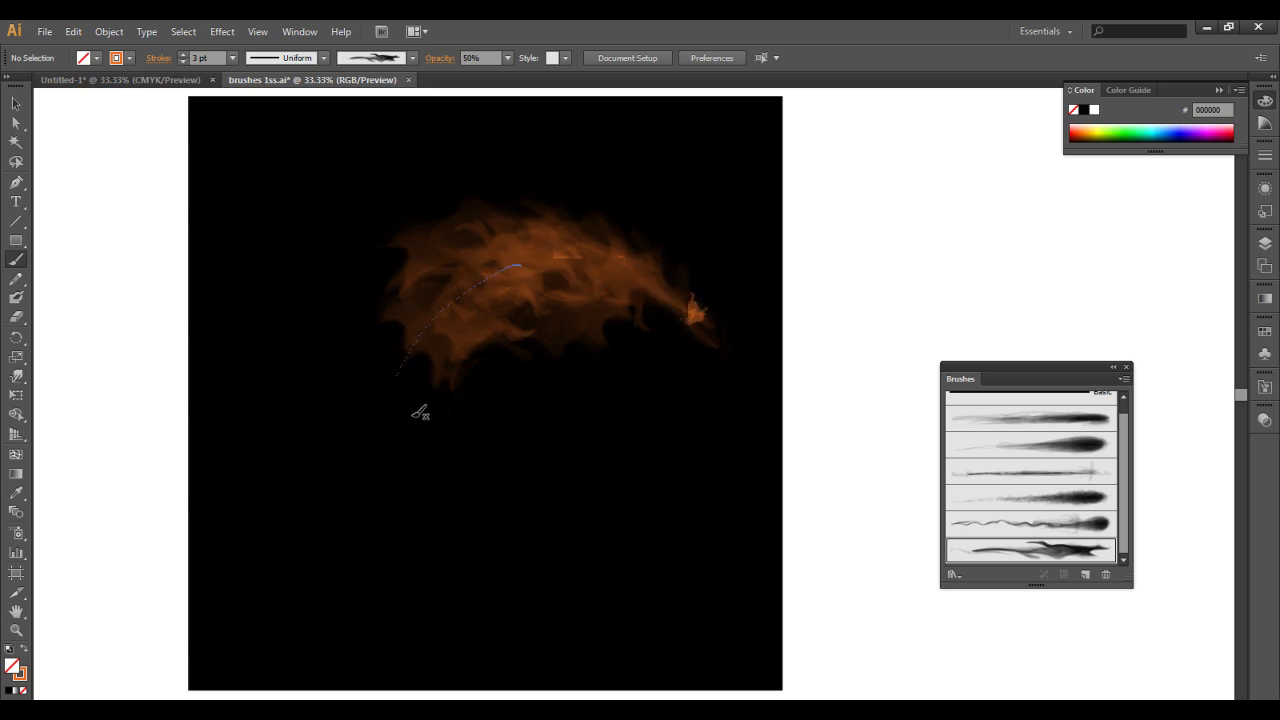
{"action": "left_click_drag", "start_coordinate": [420, 413], "coordinate": [434, 406]}
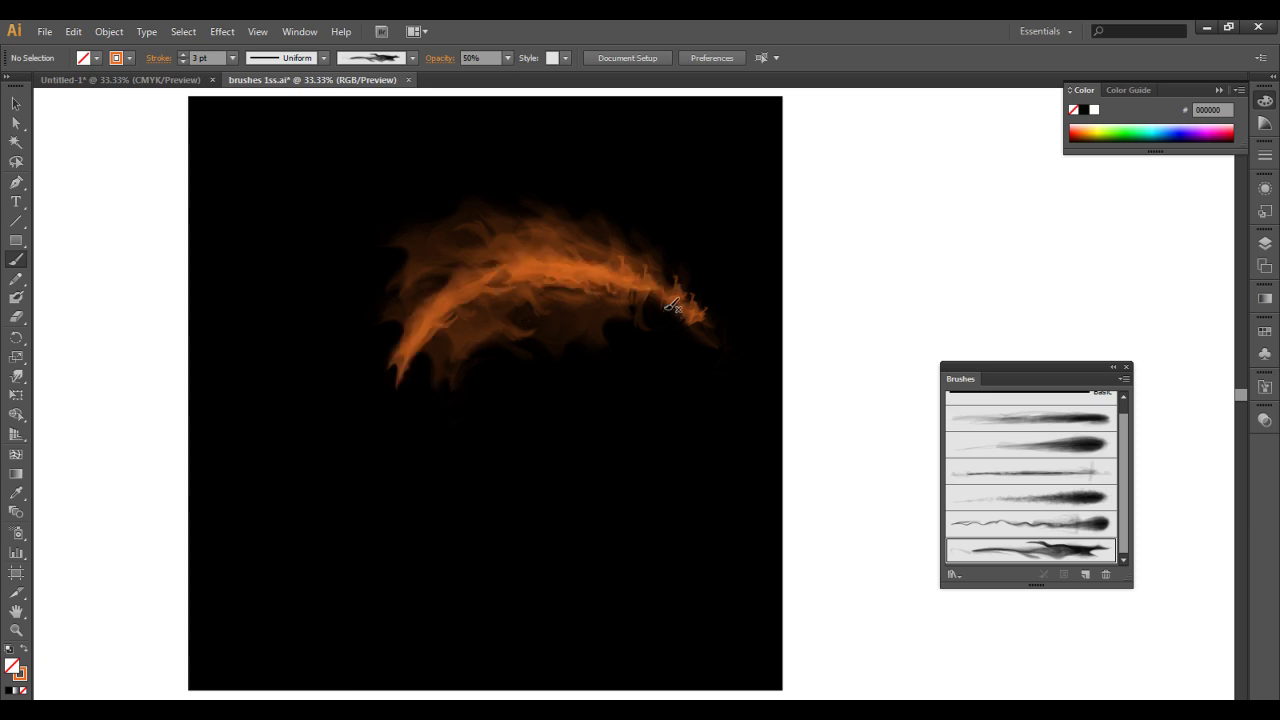
{"action": "left_click_drag", "start_coordinate": [693, 297], "coordinate": [418, 250]}
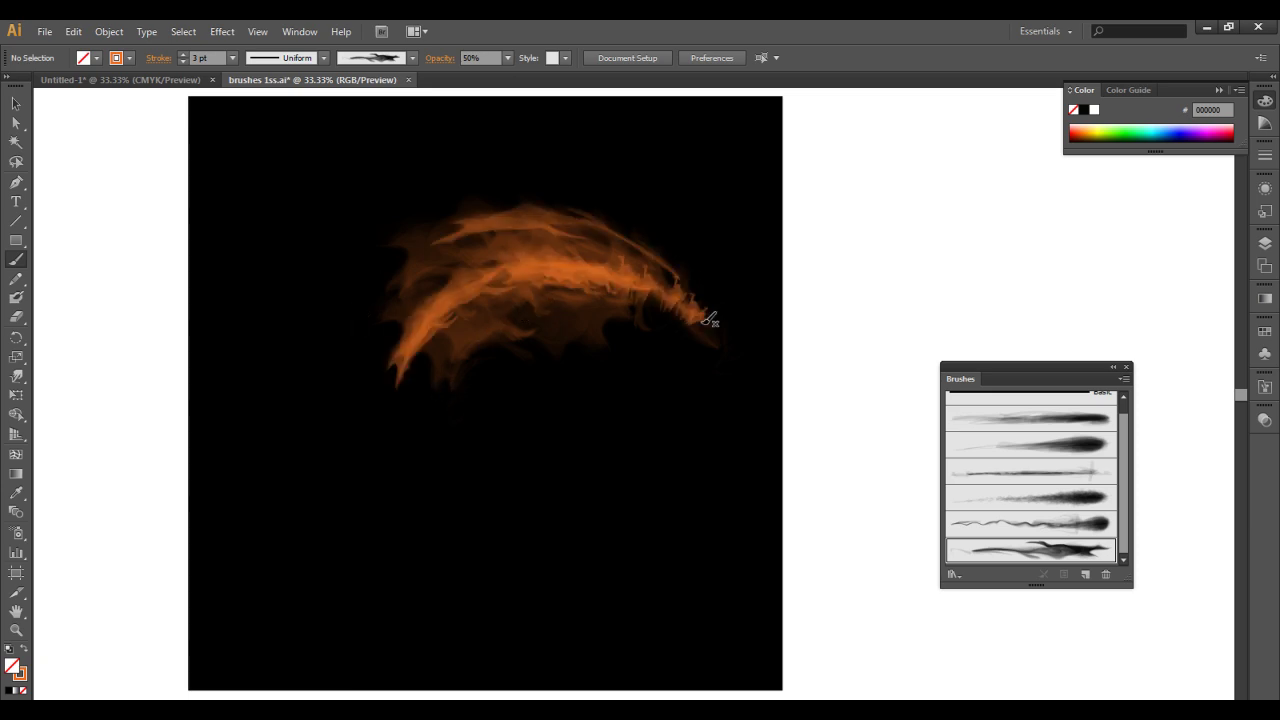
{"action": "left_click_drag", "start_coordinate": [599, 233], "coordinate": [601, 234]}
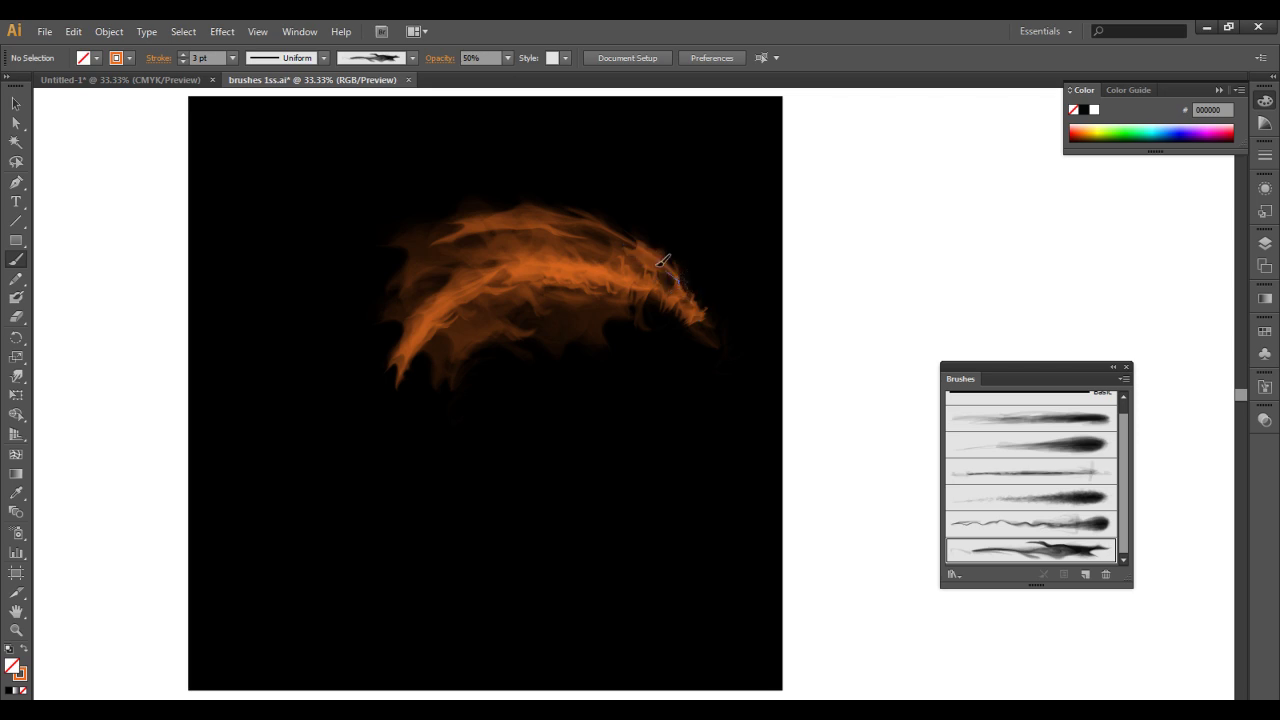
Choose the wavy art brush with the round head and paint strokes over the flame's lower, middle and upper areas.
{"action": "left_click", "coordinate": [1076, 526]}
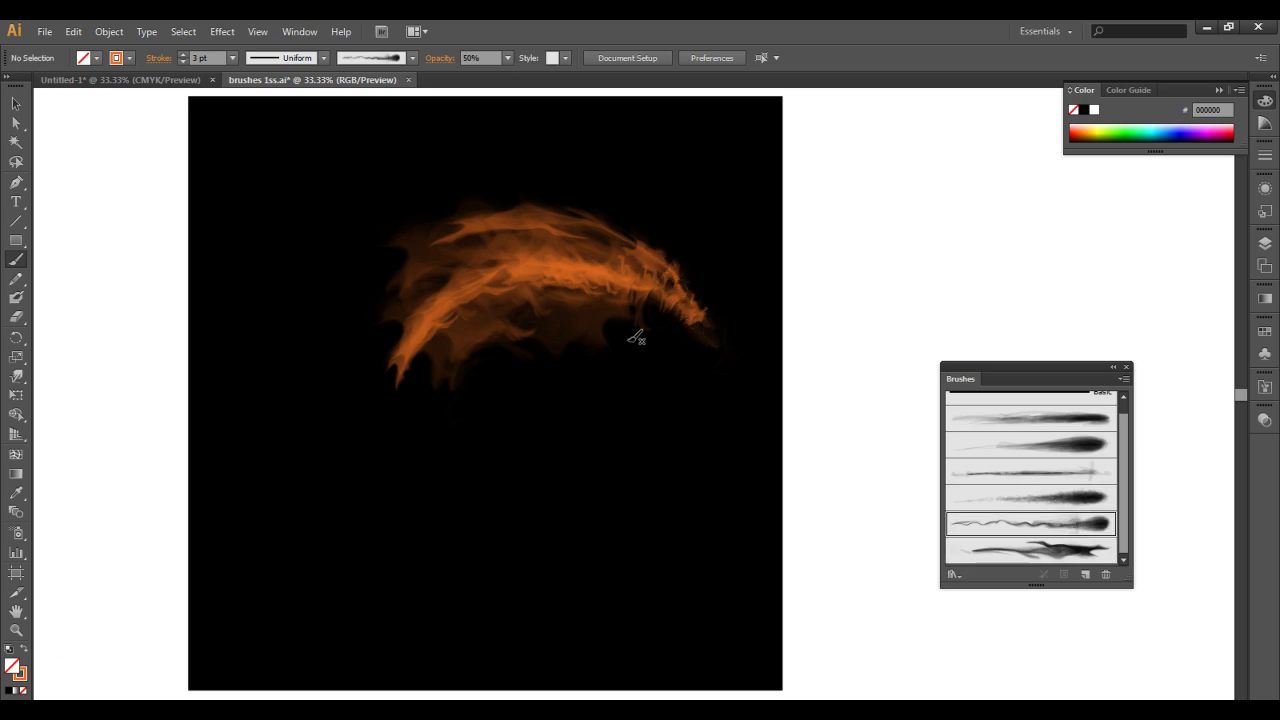
{"action": "left_click_drag", "start_coordinate": [681, 318], "coordinate": [625, 309]}
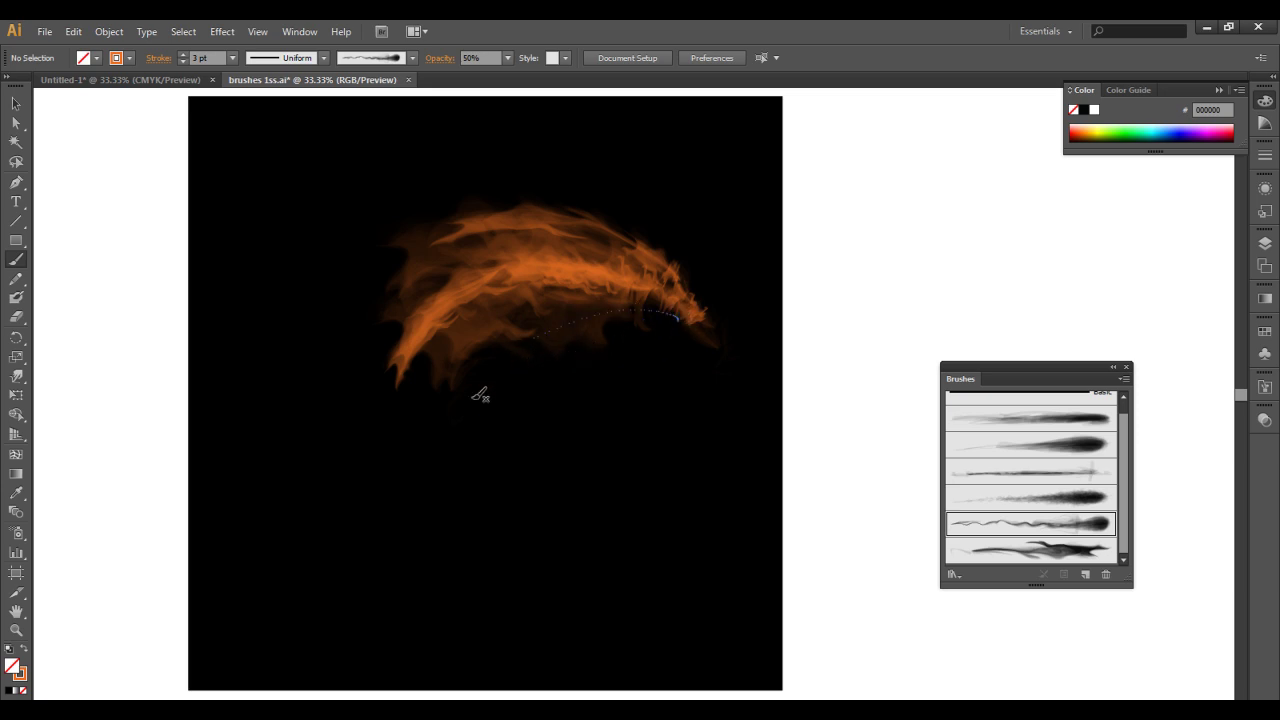
{"action": "left_click", "coordinate": [22, 677]}
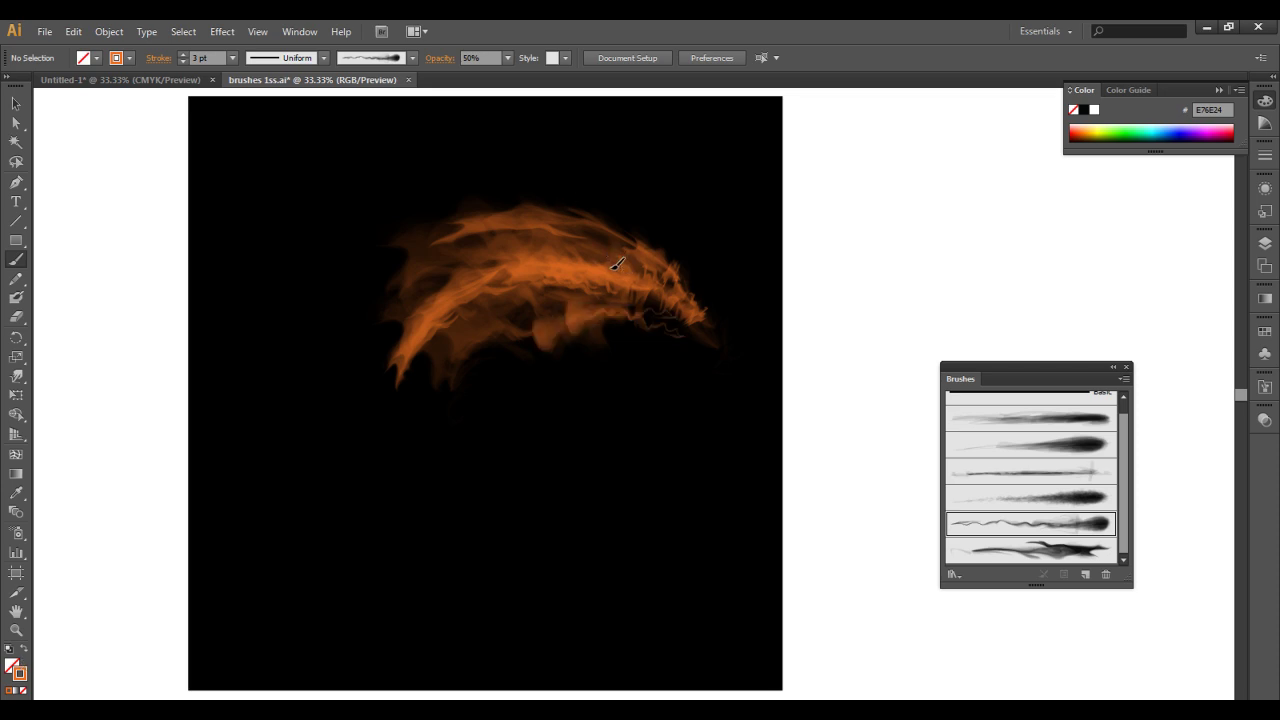
{"action": "left_click_drag", "start_coordinate": [645, 267], "coordinate": [486, 207]}
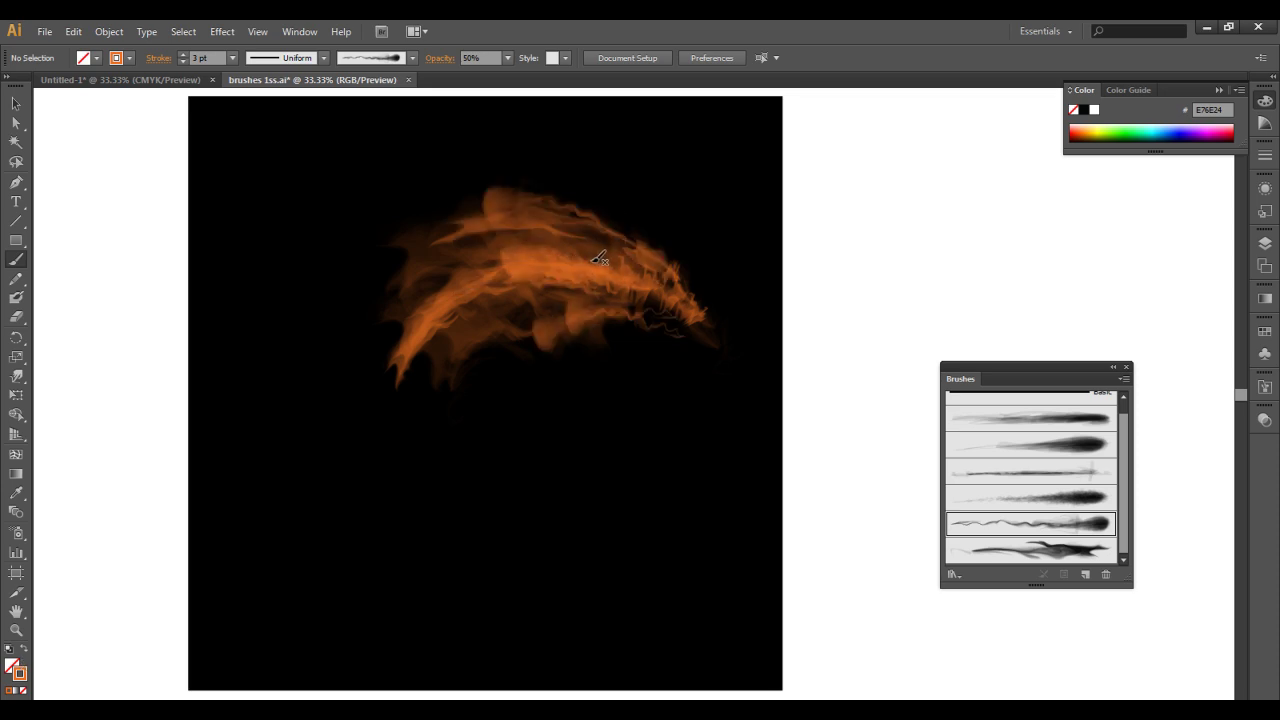
{"action": "left_click_drag", "start_coordinate": [594, 253], "coordinate": [504, 239]}
Paint a long thin arc above the flame and build up a thick tail curling beneath it and down the middle.
{"action": "left_click_drag", "start_coordinate": [318, 240], "coordinate": [336, 212]}
{"action": "left_click_drag", "start_coordinate": [433, 327], "coordinate": [436, 325]}
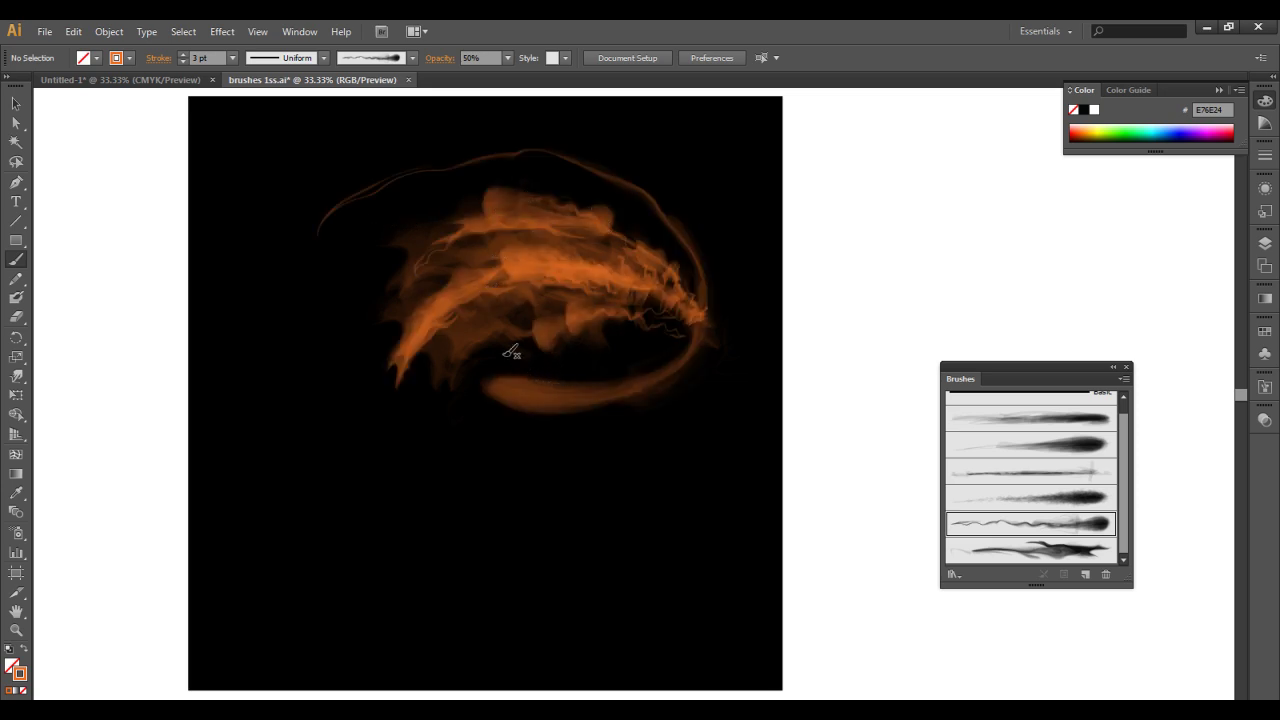
{"action": "mouse_move", "coordinate": [691, 351]}
{"action": "left_mouse_down"}
{"action": "mouse_move", "coordinate": [612, 400]}
{"action": "mouse_move", "coordinate": [514, 406]}
{"action": "mouse_move", "coordinate": [497, 372]}
{"action": "left_mouse_up"}
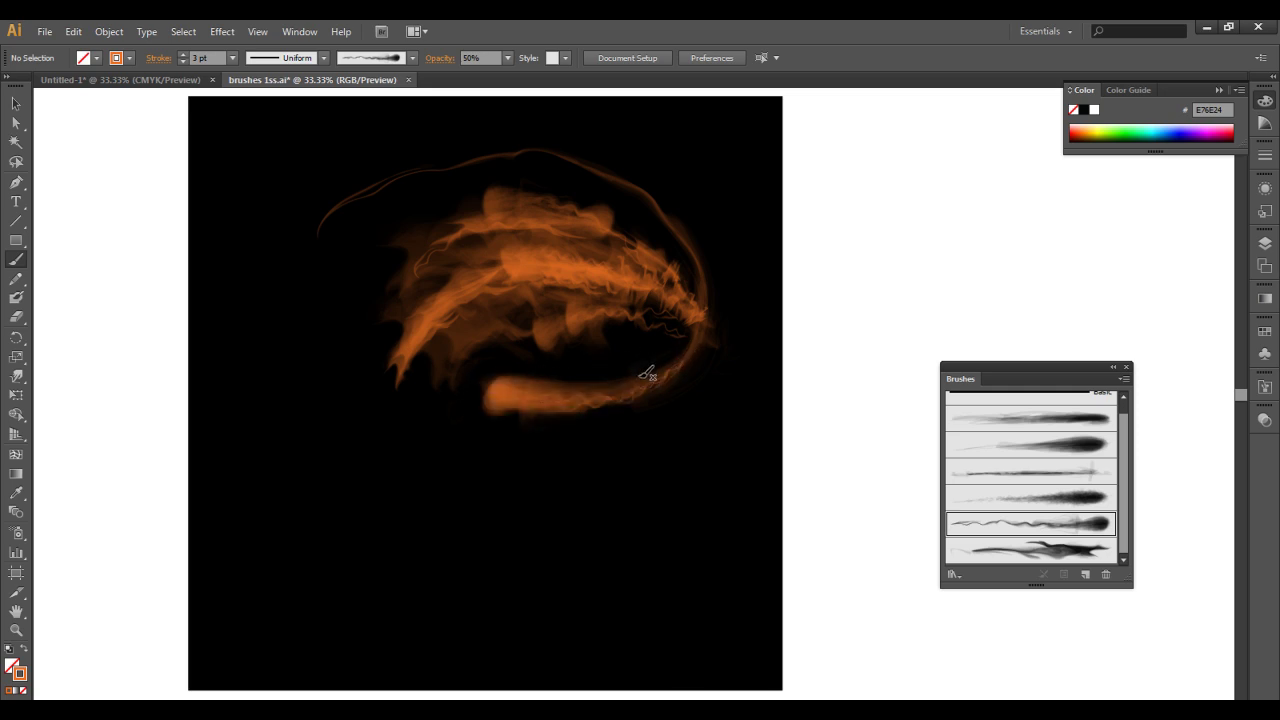
{"action": "mouse_move", "coordinate": [648, 374]}
{"action": "left_mouse_down"}
{"action": "mouse_move", "coordinate": [562, 395]}
{"action": "mouse_move", "coordinate": [508, 377]}
{"action": "left_mouse_up"}
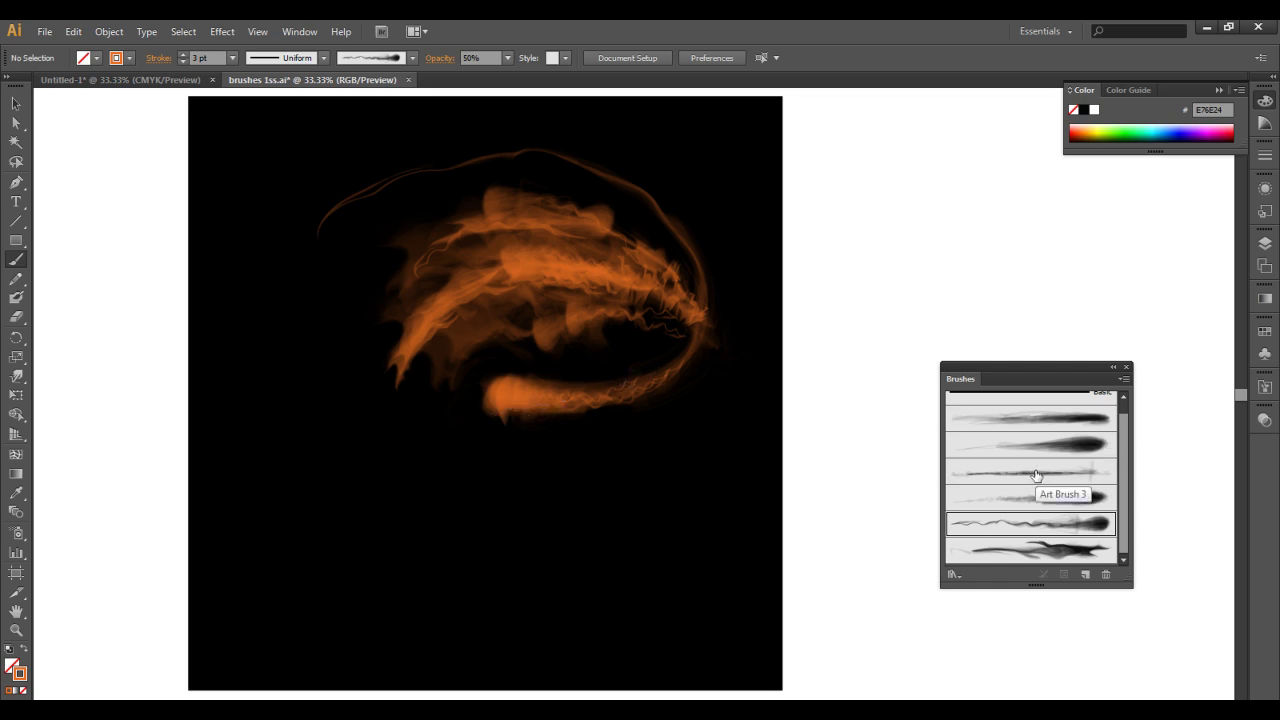
{"action": "left_click_drag", "start_coordinate": [592, 416], "coordinate": [590, 414]}
{"action": "left_click_drag", "start_coordinate": [536, 468], "coordinate": [538, 466]}
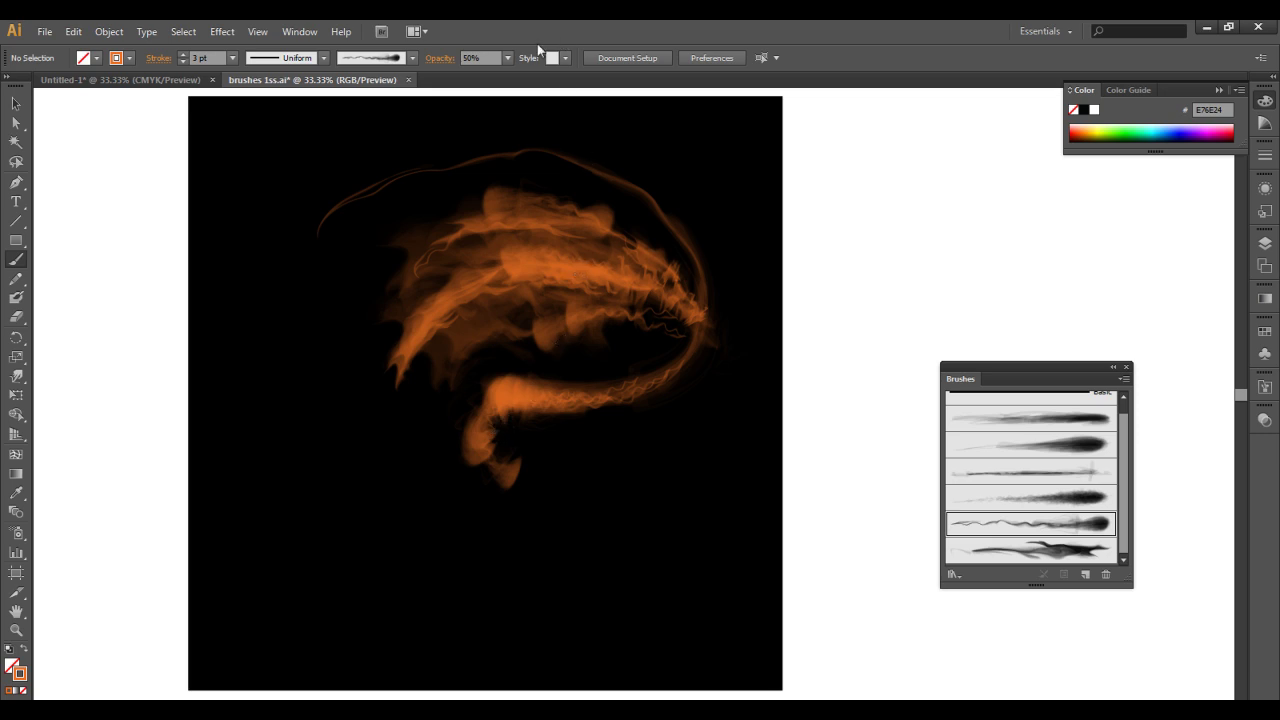
Set the opacity to 20%, extend the tail toward the lower right, and paint faint curved strokes in the square's lower left area.
{"action": "left_click", "coordinate": [507, 58]}
{"action": "left_click", "coordinate": [526, 109]}
{"action": "mouse_move", "coordinate": [558, 382]}
{"action": "left_mouse_down"}
{"action": "mouse_move", "coordinate": [490, 477]}
{"action": "mouse_move", "coordinate": [603, 488]}
{"action": "mouse_move", "coordinate": [494, 429]}
{"action": "mouse_move", "coordinate": [523, 518]}
{"action": "mouse_move", "coordinate": [611, 534]}
{"action": "mouse_move", "coordinate": [588, 519]}
{"action": "mouse_move", "coordinate": [563, 540]}
{"action": "mouse_move", "coordinate": [592, 520]}
{"action": "left_mouse_up"}
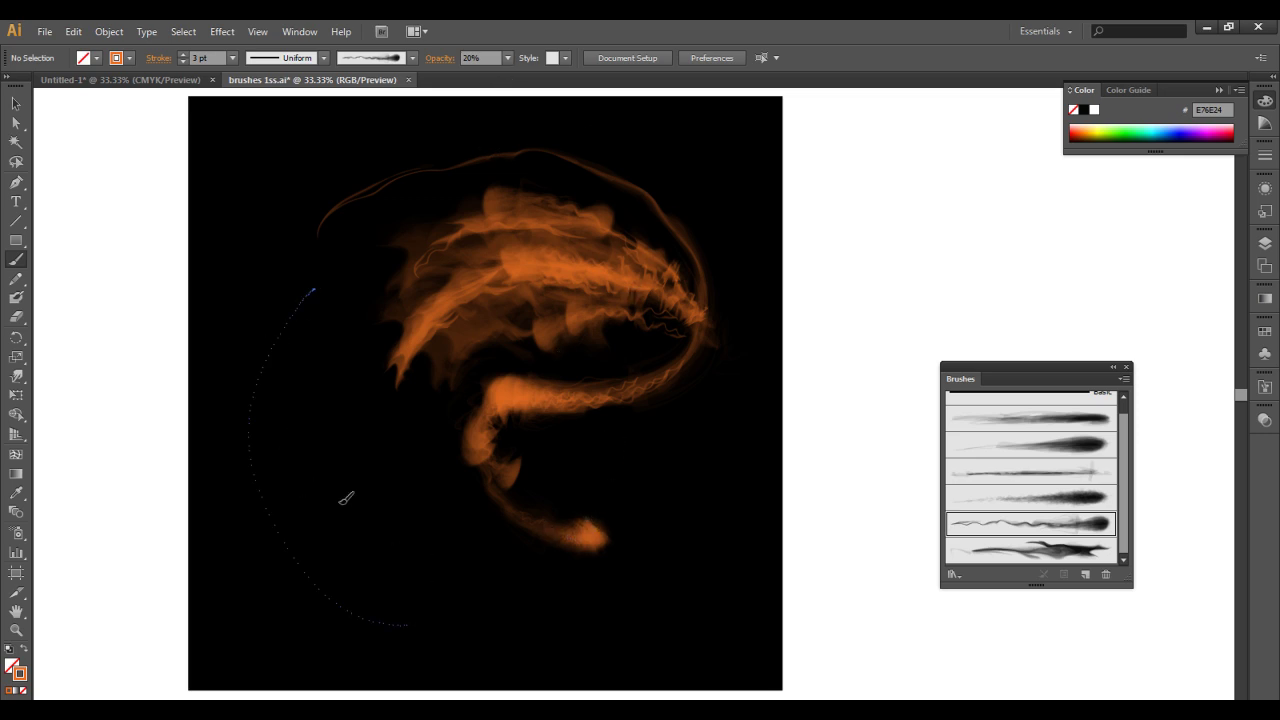
{"action": "mouse_move", "coordinate": [262, 485]}
{"action": "left_mouse_down"}
{"action": "mouse_move", "coordinate": [351, 600]}
{"action": "mouse_move", "coordinate": [400, 608]}
{"action": "left_mouse_up"}
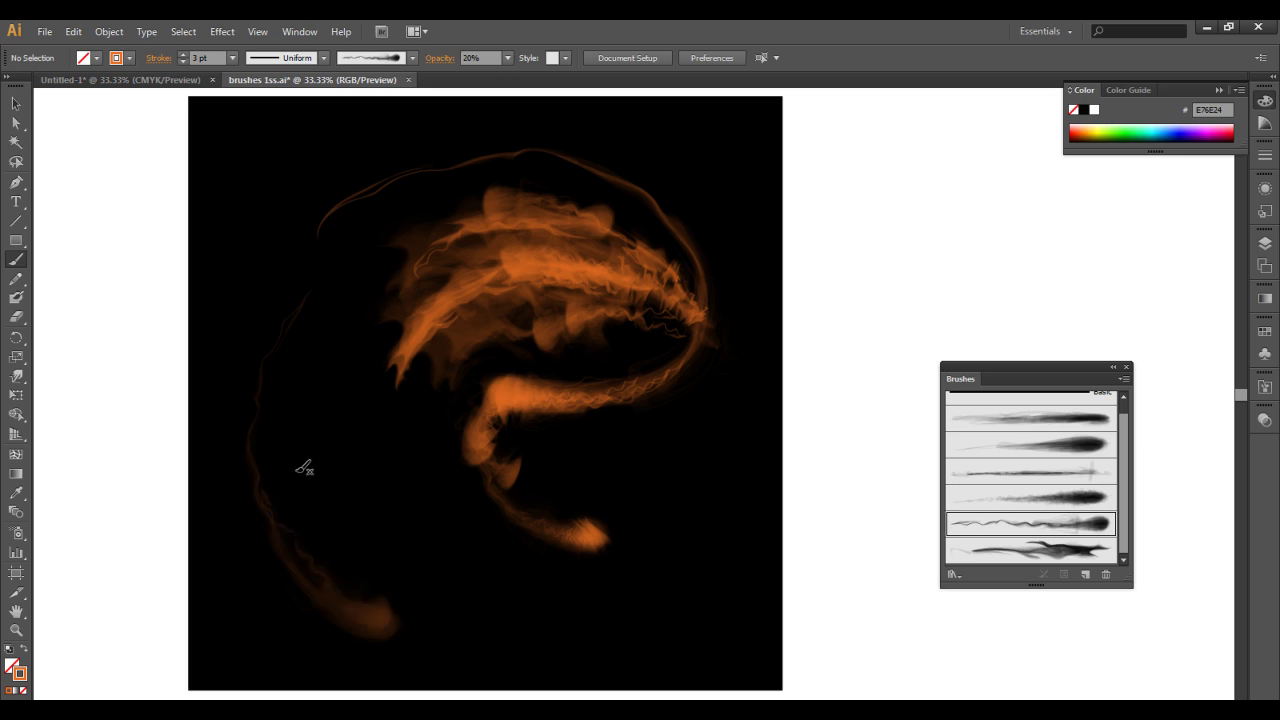
{"action": "mouse_move", "coordinate": [322, 422]}
{"action": "left_mouse_down"}
{"action": "mouse_move", "coordinate": [302, 515]}
{"action": "mouse_move", "coordinate": [388, 614]}
{"action": "left_mouse_up"}
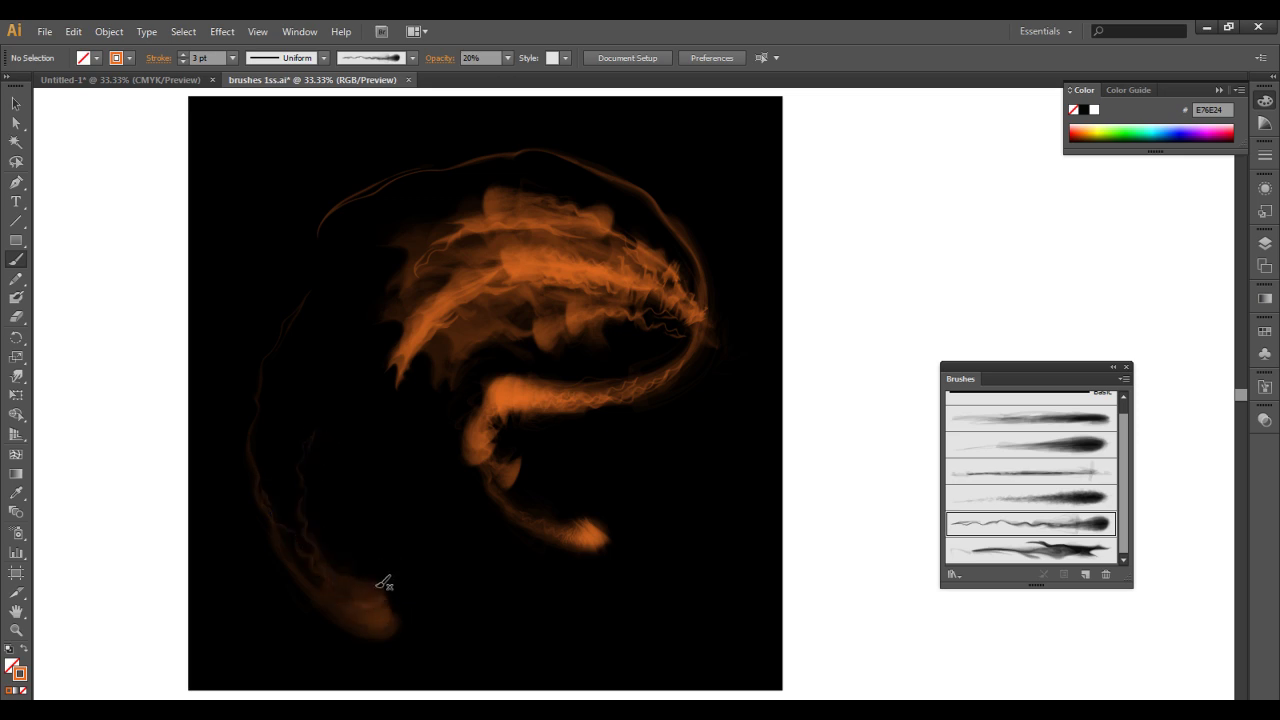
{"action": "mouse_move", "coordinate": [278, 410]}
{"action": "left_mouse_down"}
{"action": "mouse_move", "coordinate": [304, 514]}
{"action": "mouse_move", "coordinate": [350, 570]}
{"action": "left_mouse_up"}
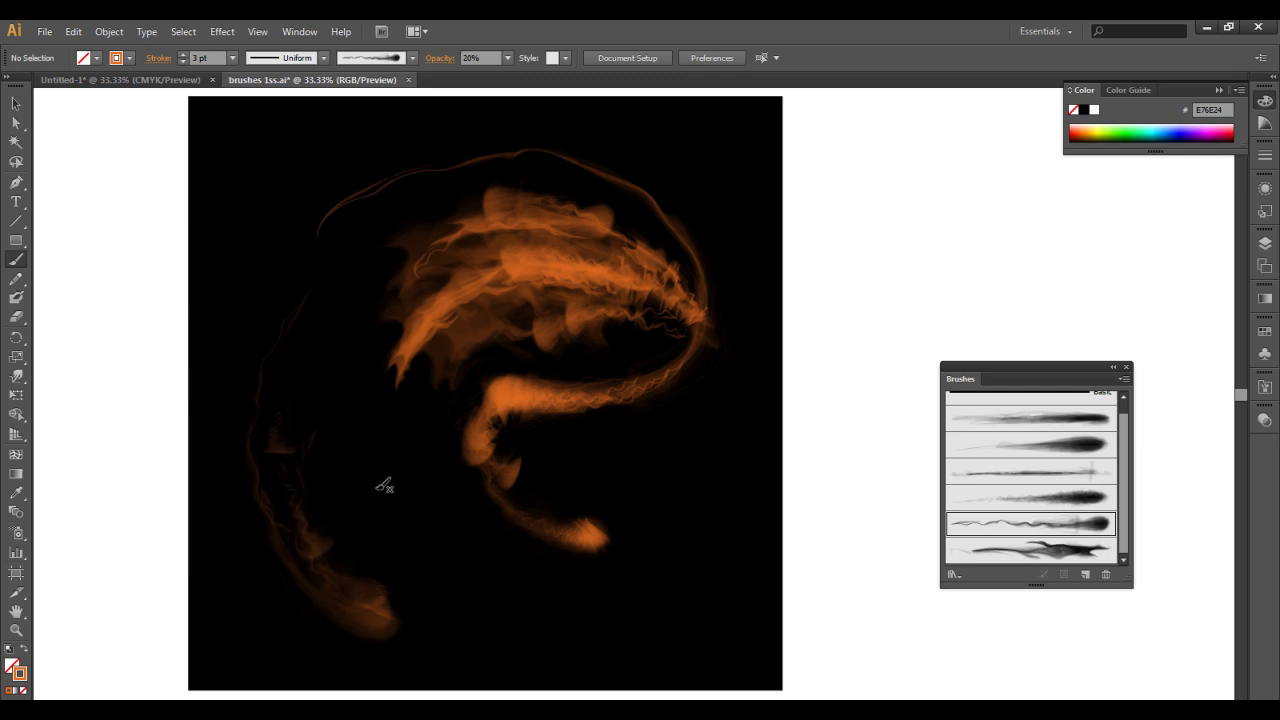
Place the wavy round-headed brush's artwork on the blank area beside the square and delete its invisible bounding rectangle.
{"action": "left_click_drag", "start_coordinate": [1057, 519], "coordinate": [951, 227]}
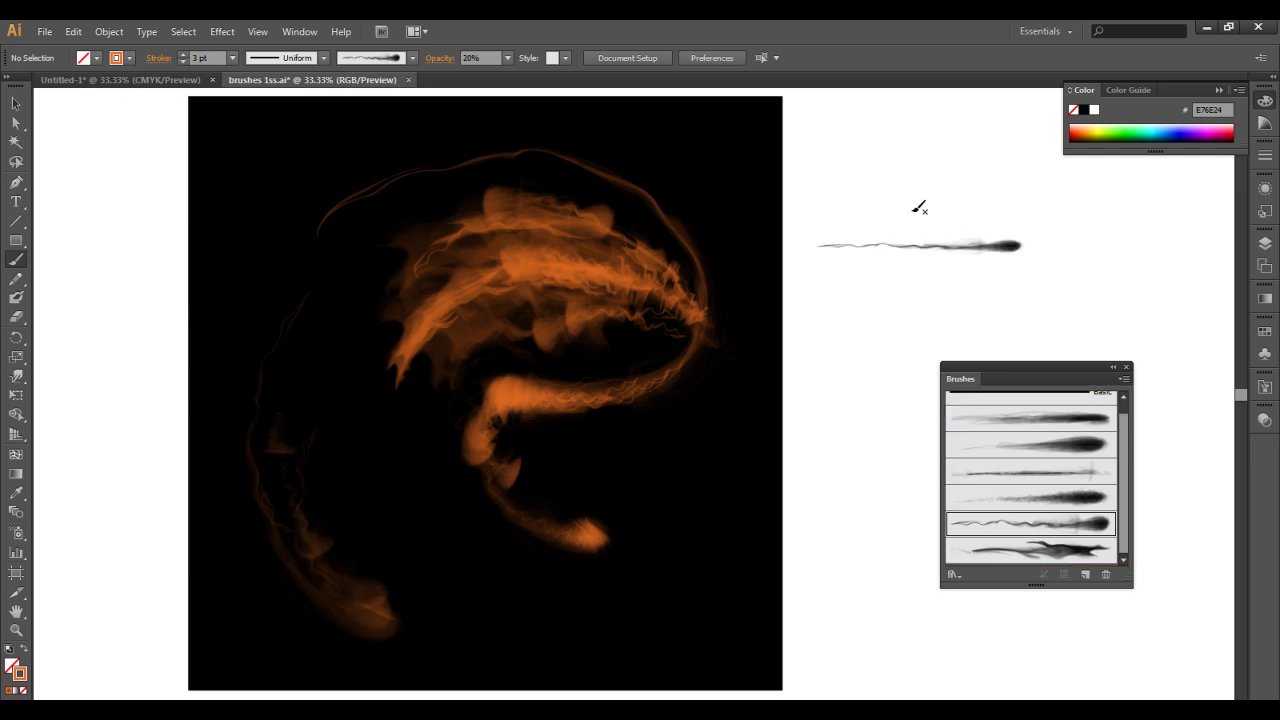
{"action": "left_click_drag", "start_coordinate": [1060, 205], "coordinate": [811, 318]}
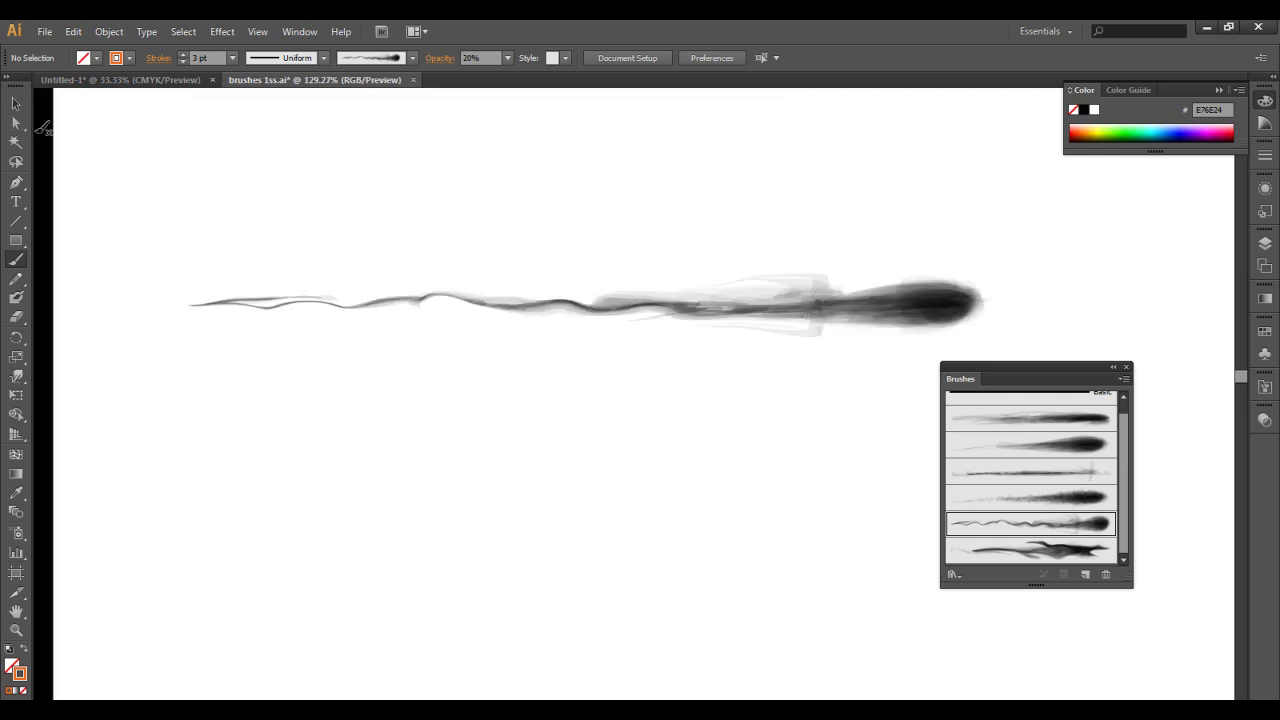
{"action": "left_click", "coordinate": [281, 272], "text": "ctrl"}
{"action": "left_click", "coordinate": [18, 123]}
{"action": "left_click", "coordinate": [239, 194]}
{"action": "mouse_move", "coordinate": [240, 198]}
{"action": "left_mouse_down"}
{"action": "mouse_move", "coordinate": [314, 281]}
{"action": "mouse_move", "coordinate": [316, 305]}
{"action": "left_mouse_up"}
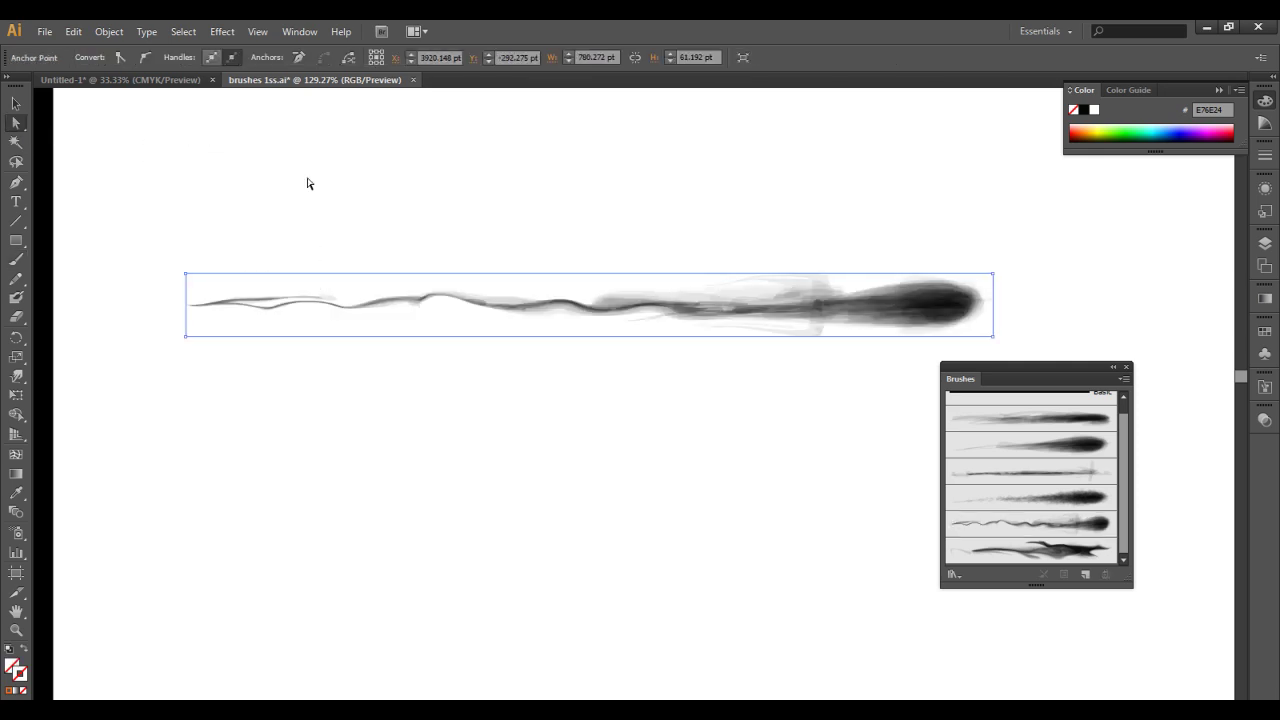
{"action": "left_click", "coordinate": [308, 183]}
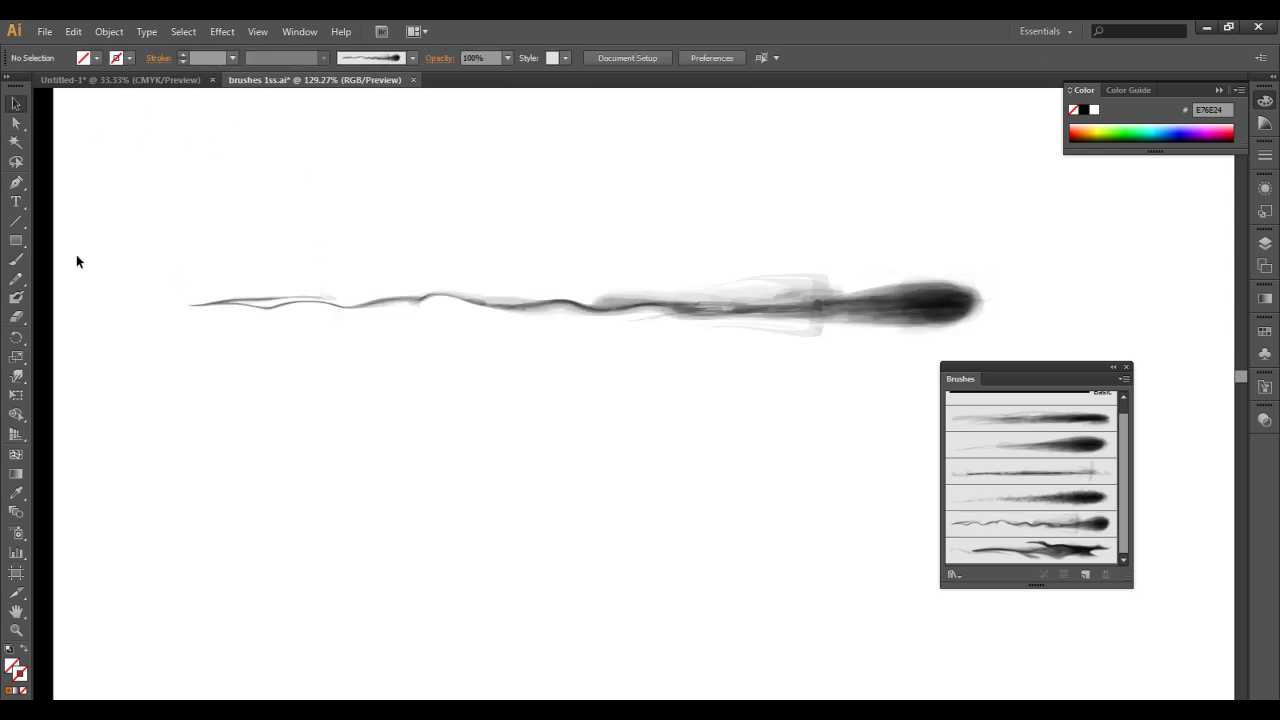
Use the Warp tool to reshape the placed artwork's round head into a longer, tapered, wavy end.
{"action": "left_click", "coordinate": [17, 376]}
{"action": "left_click", "coordinate": [789, 323], "text": "ctrl"}
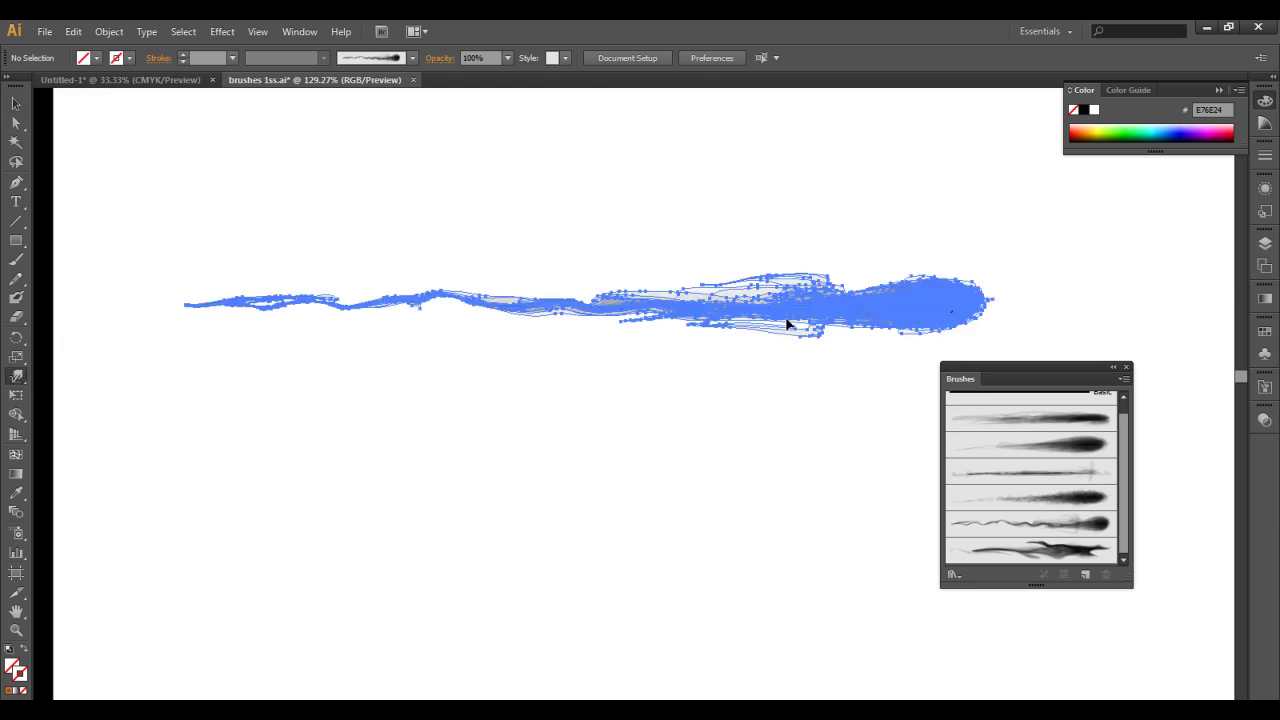
{"action": "left_click_drag", "start_coordinate": [861, 381], "coordinate": [880, 352]}
{"action": "mouse_move", "coordinate": [920, 236]}
{"action": "left_mouse_down"}
{"action": "mouse_move", "coordinate": [830, 277]}
{"action": "mouse_move", "coordinate": [752, 268]}
{"action": "mouse_move", "coordinate": [871, 353]}
{"action": "mouse_move", "coordinate": [993, 321]}
{"action": "mouse_move", "coordinate": [991, 297]}
{"action": "mouse_move", "coordinate": [1017, 290]}
{"action": "mouse_move", "coordinate": [1194, 293]}
{"action": "mouse_move", "coordinate": [926, 320]}
{"action": "mouse_move", "coordinate": [1033, 444]}
{"action": "left_mouse_up"}
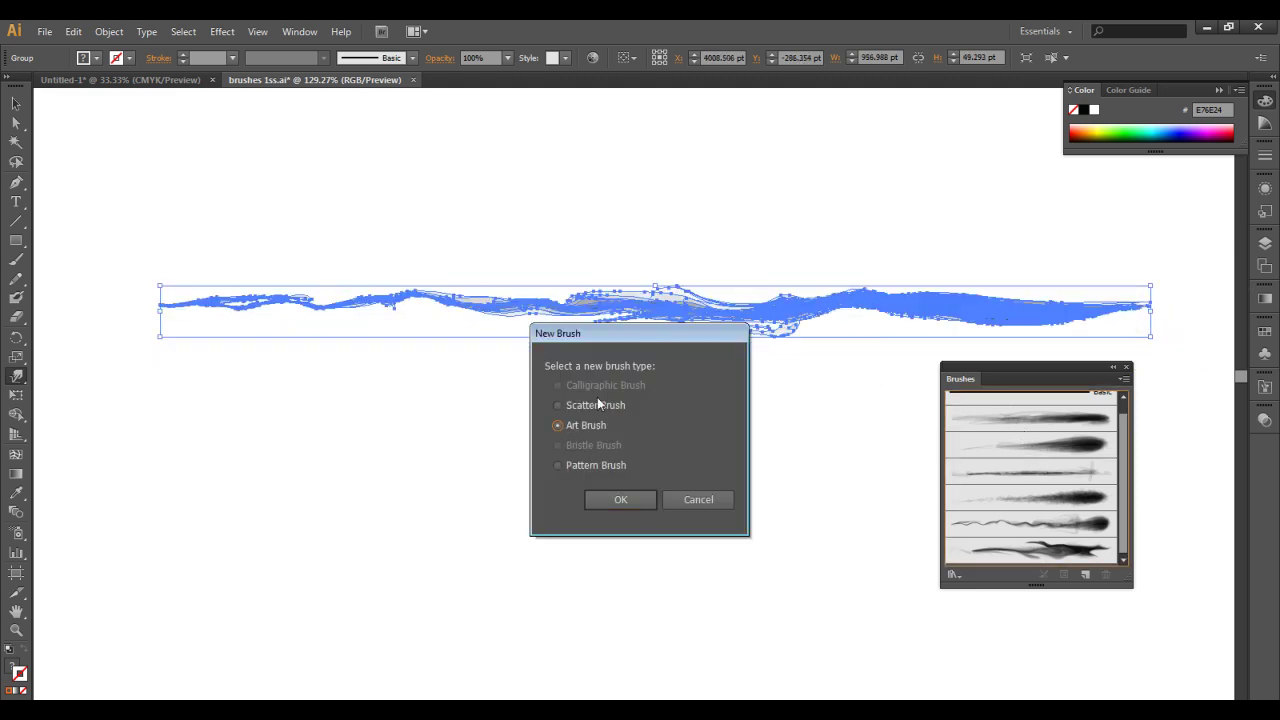
Create a new art brush from the warped wavy artwork.
{"action": "left_click", "coordinate": [612, 499]}
{"action": "left_click", "coordinate": [1098, 476]}
{"action": "left_click", "coordinate": [1080, 503]}
{"action": "left_click", "coordinate": [1108, 628]}
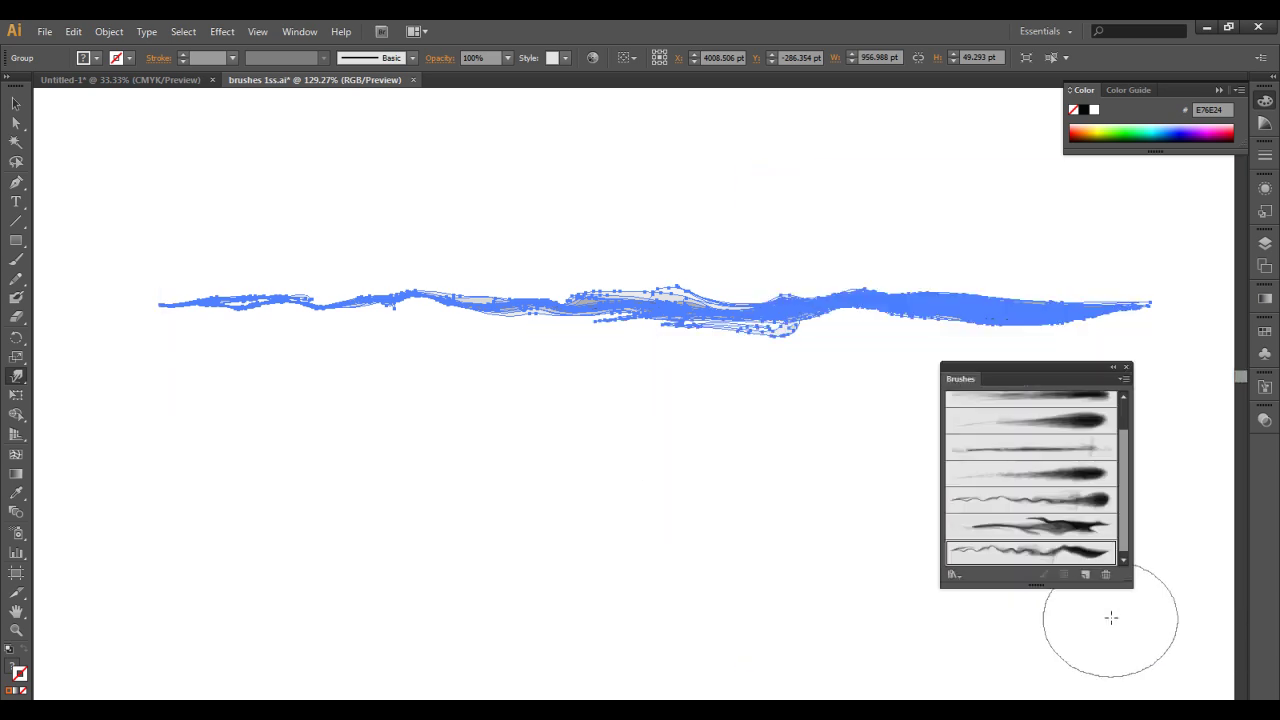
Delete the warped wavy artwork from the blank area beside the black square.
{"action": "left_click", "coordinate": [582, 426], "text": "alt"}
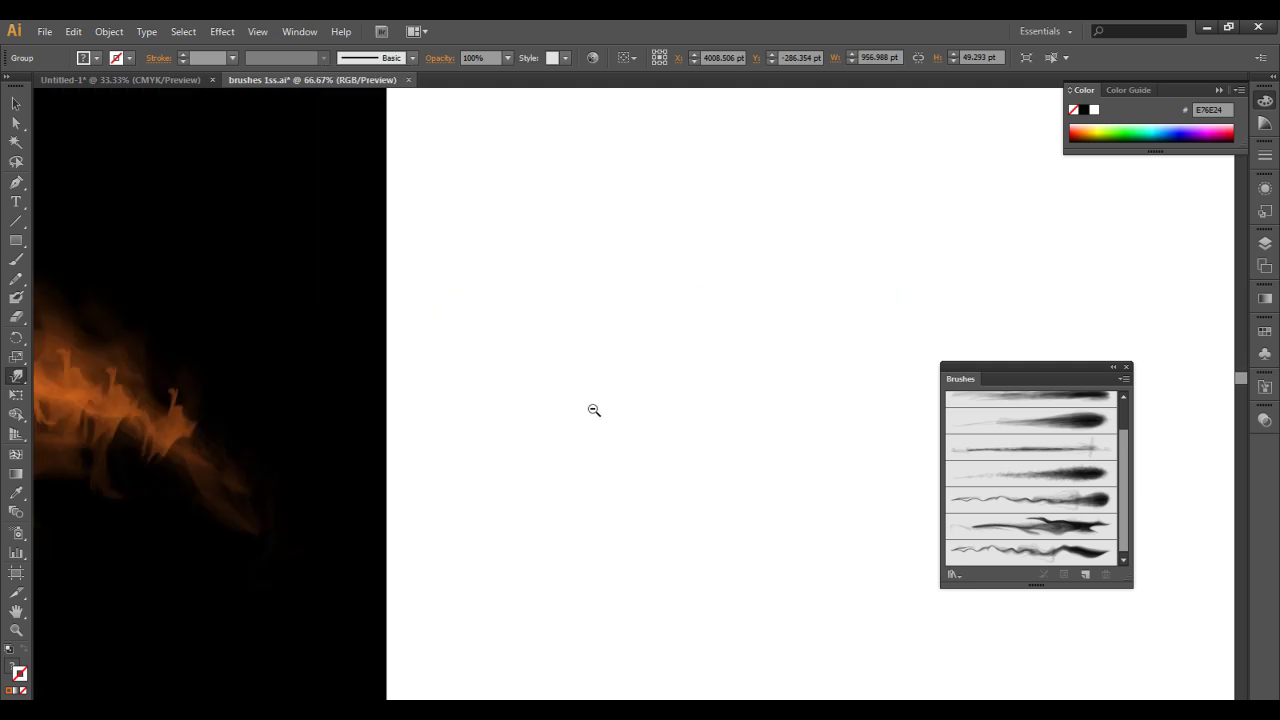
{"action": "left_click_drag", "start_coordinate": [540, 325], "coordinate": [926, 424]}
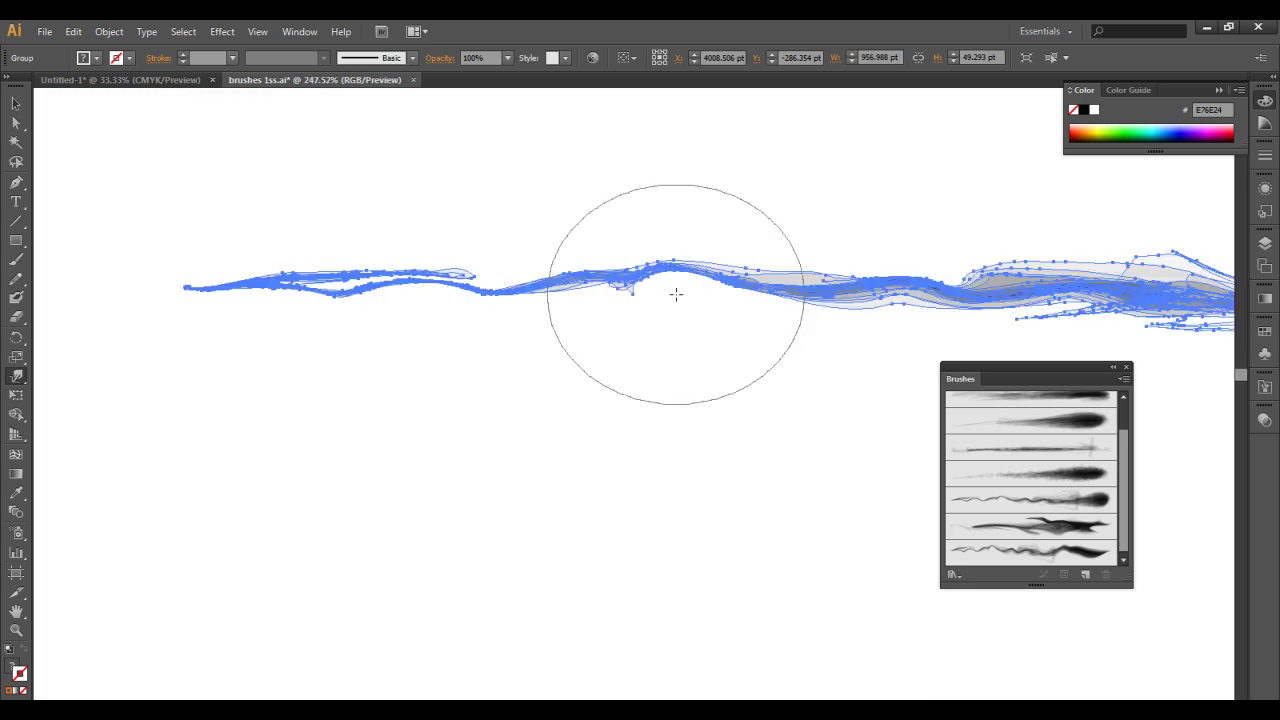
{"action": "key", "text": "Delete"}
Using the Paintbrush with an orange stroke at 40% opacity, paint long wavy tendrils converging on the faint shape in the square's lower left.
{"action": "left_click", "coordinate": [494, 458], "text": "alt"}
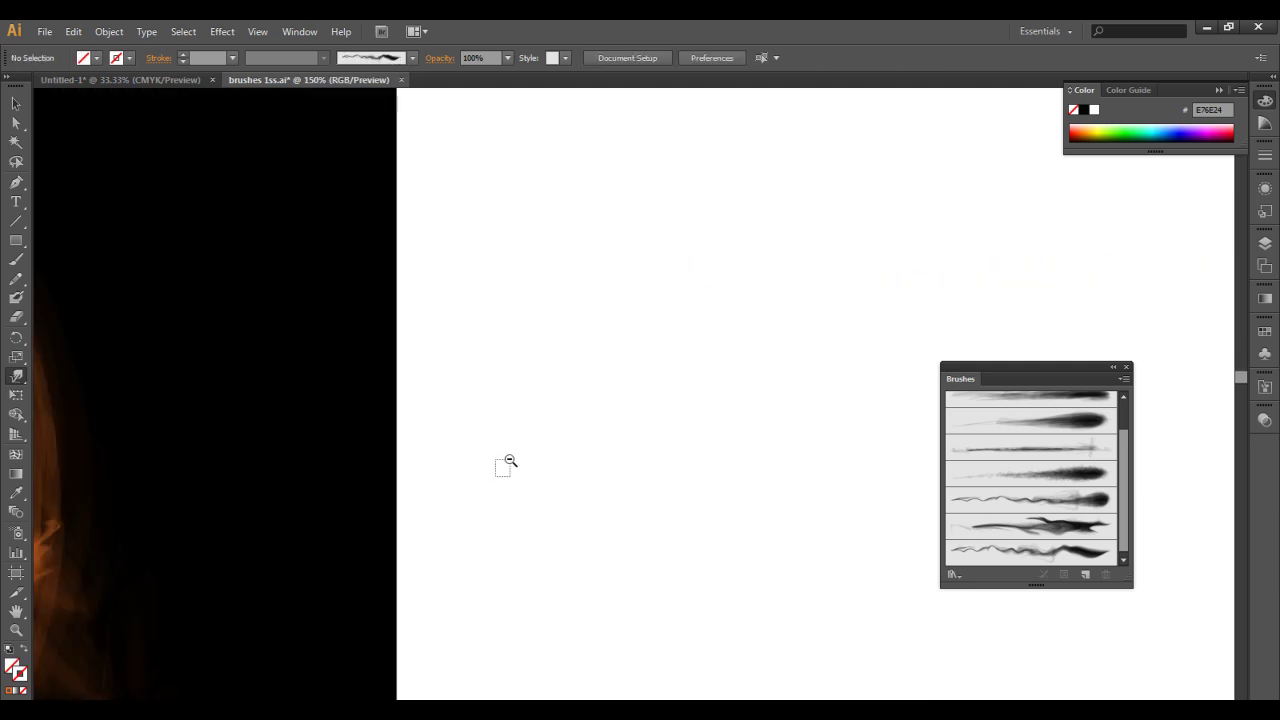
{"action": "left_click", "coordinate": [508, 463], "text": "alt"}
{"action": "left_click", "coordinate": [508, 463], "text": "alt"}
{"action": "left_click", "coordinate": [509, 464], "text": "alt"}
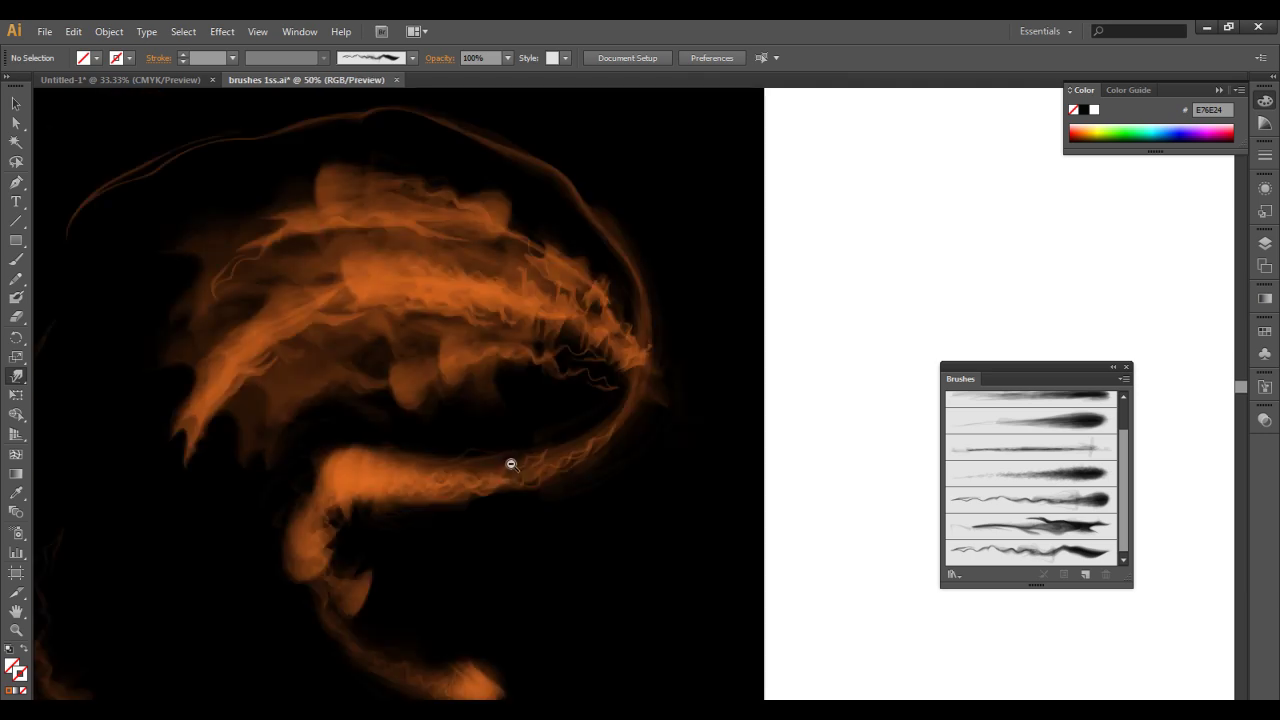
{"action": "left_click_drag", "start_coordinate": [518, 401], "coordinate": [763, 257]}
{"action": "left_click", "coordinate": [16, 259]}
{"action": "left_click", "coordinate": [12, 690]}
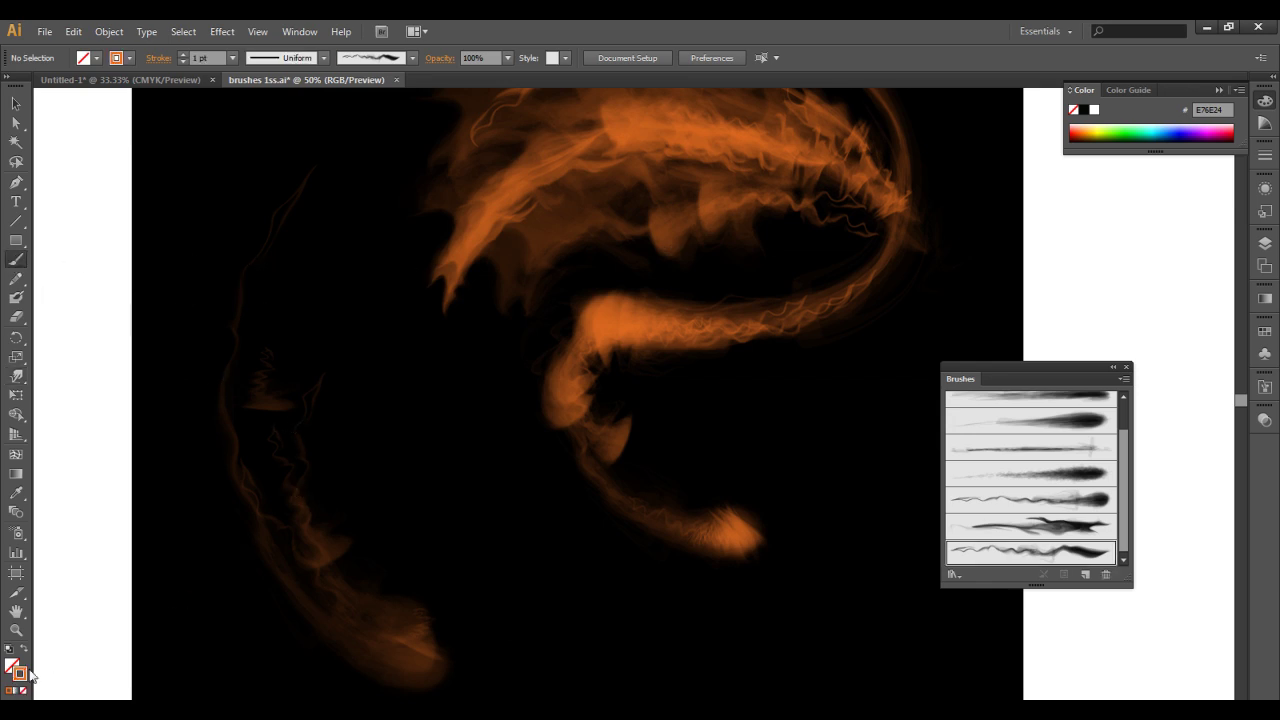
{"action": "left_click", "coordinate": [508, 58]}
{"action": "left_click", "coordinate": [523, 145]}
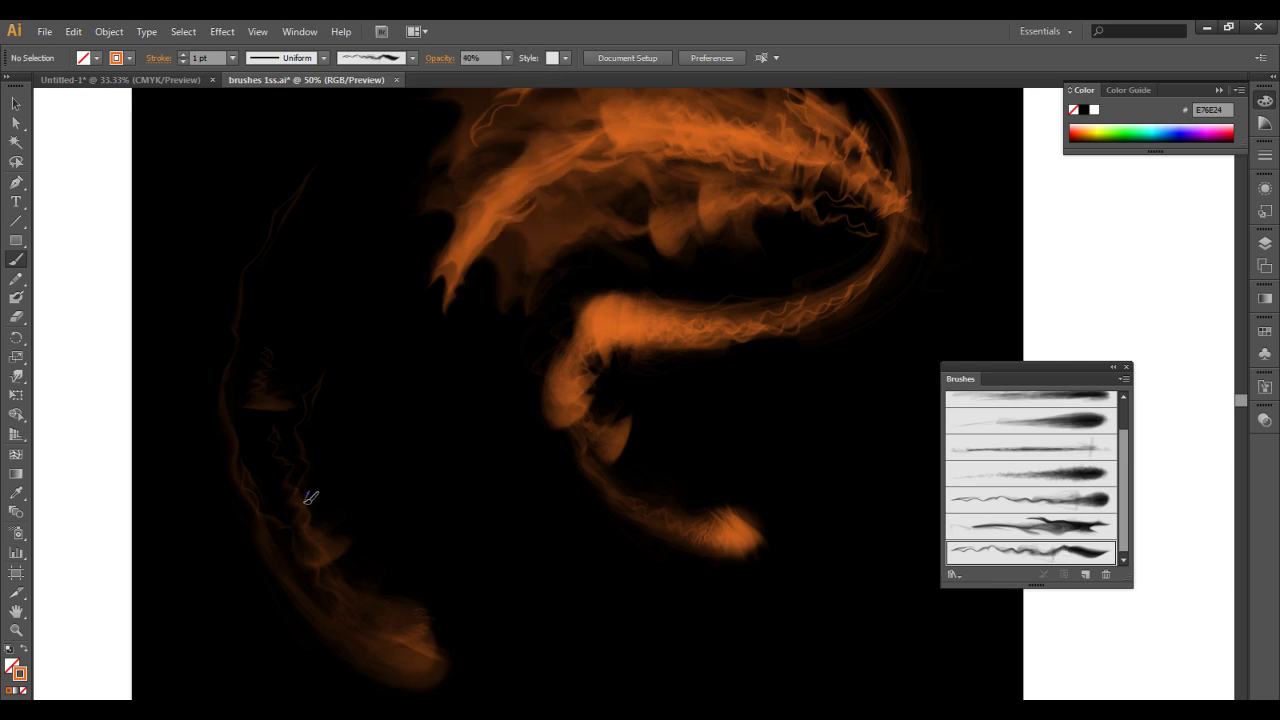
{"action": "mouse_move", "coordinate": [290, 321]}
{"action": "left_mouse_down"}
{"action": "mouse_move", "coordinate": [287, 379]}
{"action": "mouse_move", "coordinate": [380, 594]}
{"action": "left_mouse_up"}
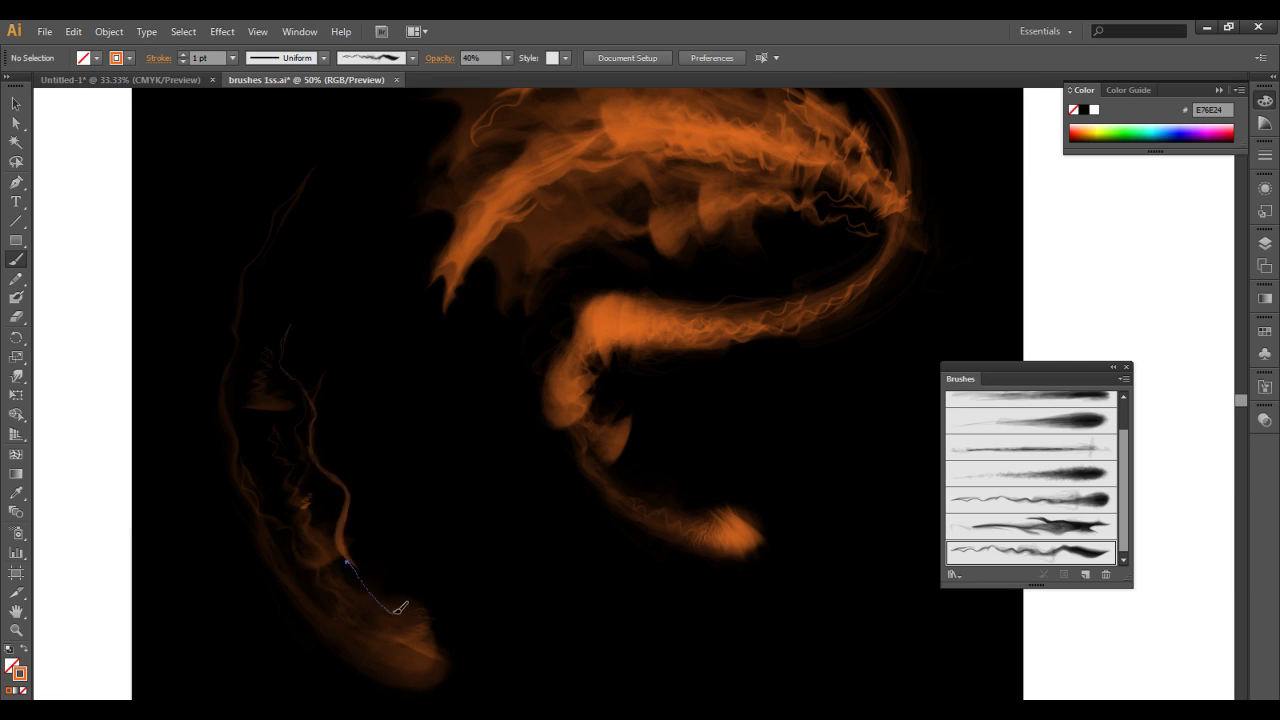
{"action": "left_click_drag", "start_coordinate": [357, 323], "coordinate": [387, 605]}
{"action": "mouse_move", "coordinate": [258, 373]}
{"action": "left_mouse_down"}
{"action": "mouse_move", "coordinate": [310, 505]}
{"action": "mouse_move", "coordinate": [378, 597]}
{"action": "left_mouse_up"}
{"action": "left_click_drag", "start_coordinate": [366, 578], "coordinate": [381, 589]}
Add wavy strokes along the lower-left shape's sides and over the bright curved band in the square's middle.
{"action": "left_click_drag", "start_coordinate": [405, 511], "coordinate": [393, 486]}
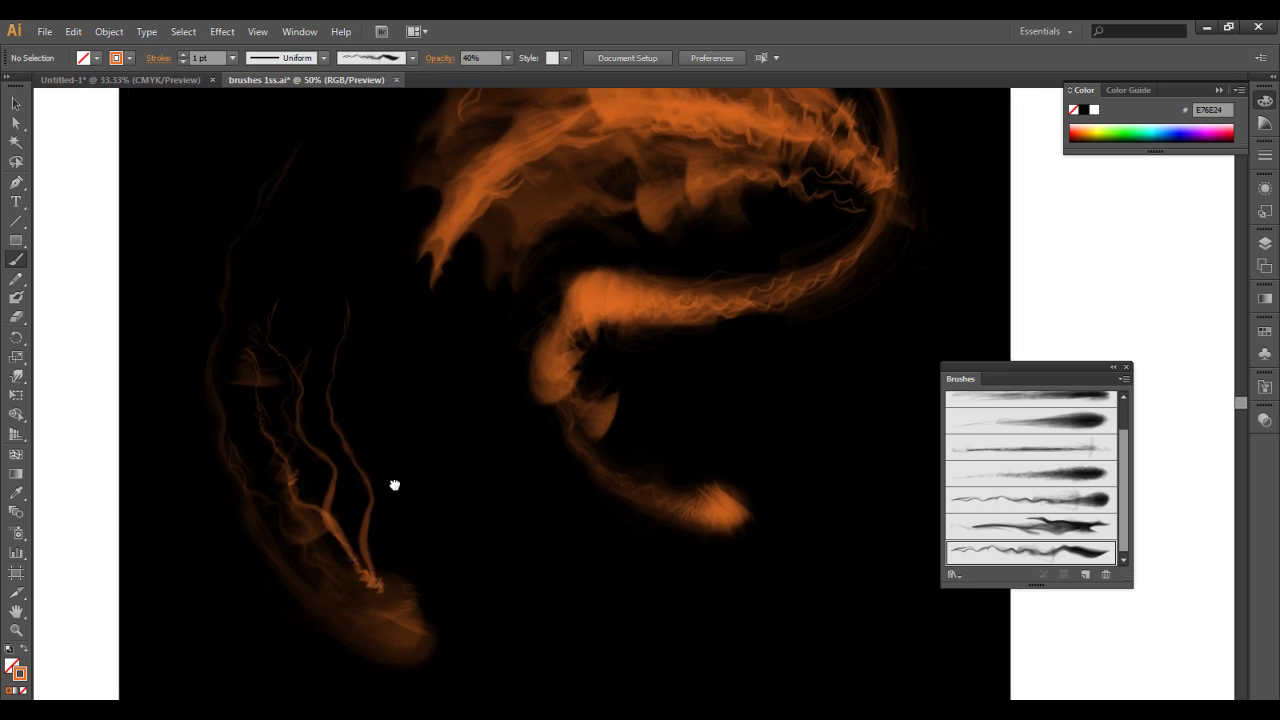
{"action": "mouse_move", "coordinate": [389, 434]}
{"action": "left_mouse_down"}
{"action": "mouse_move", "coordinate": [371, 575]}
{"action": "mouse_move", "coordinate": [390, 588]}
{"action": "left_mouse_up"}
{"action": "left_click_drag", "start_coordinate": [279, 529], "coordinate": [389, 608]}
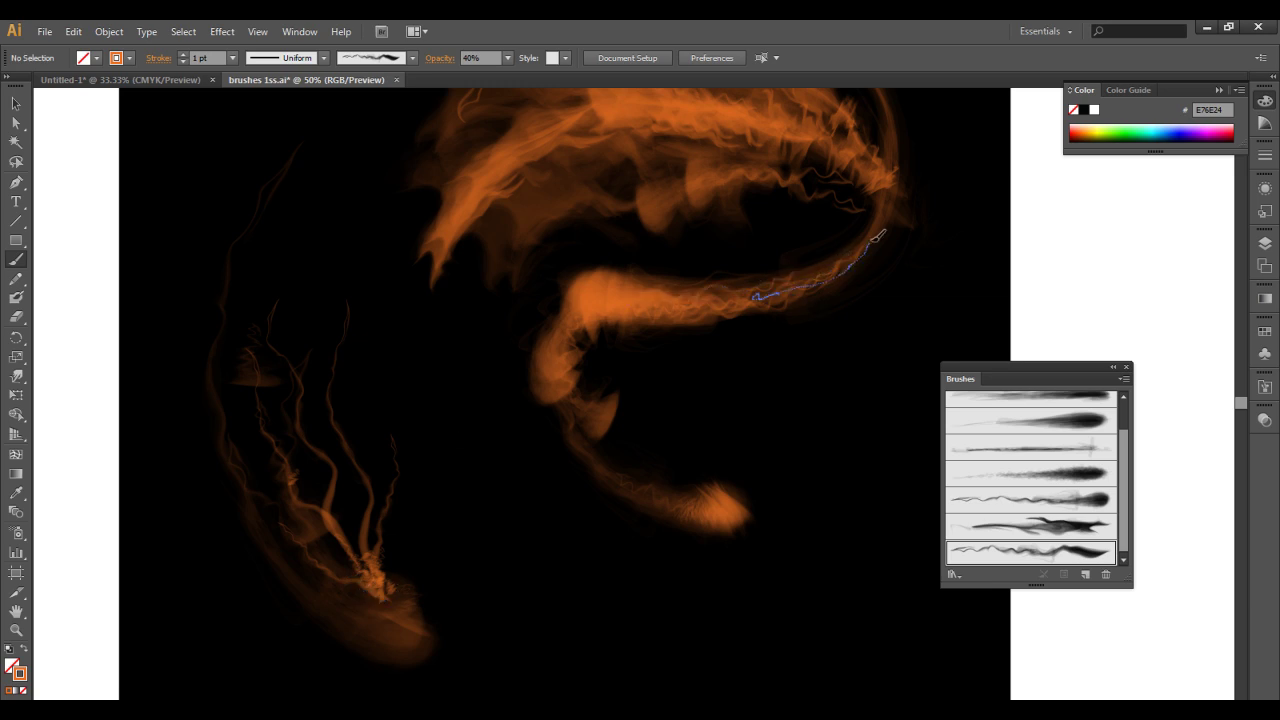
{"action": "mouse_move", "coordinate": [812, 288]}
{"action": "left_mouse_down"}
{"action": "mouse_move", "coordinate": [686, 273]}
{"action": "mouse_move", "coordinate": [557, 328]}
{"action": "left_mouse_up"}
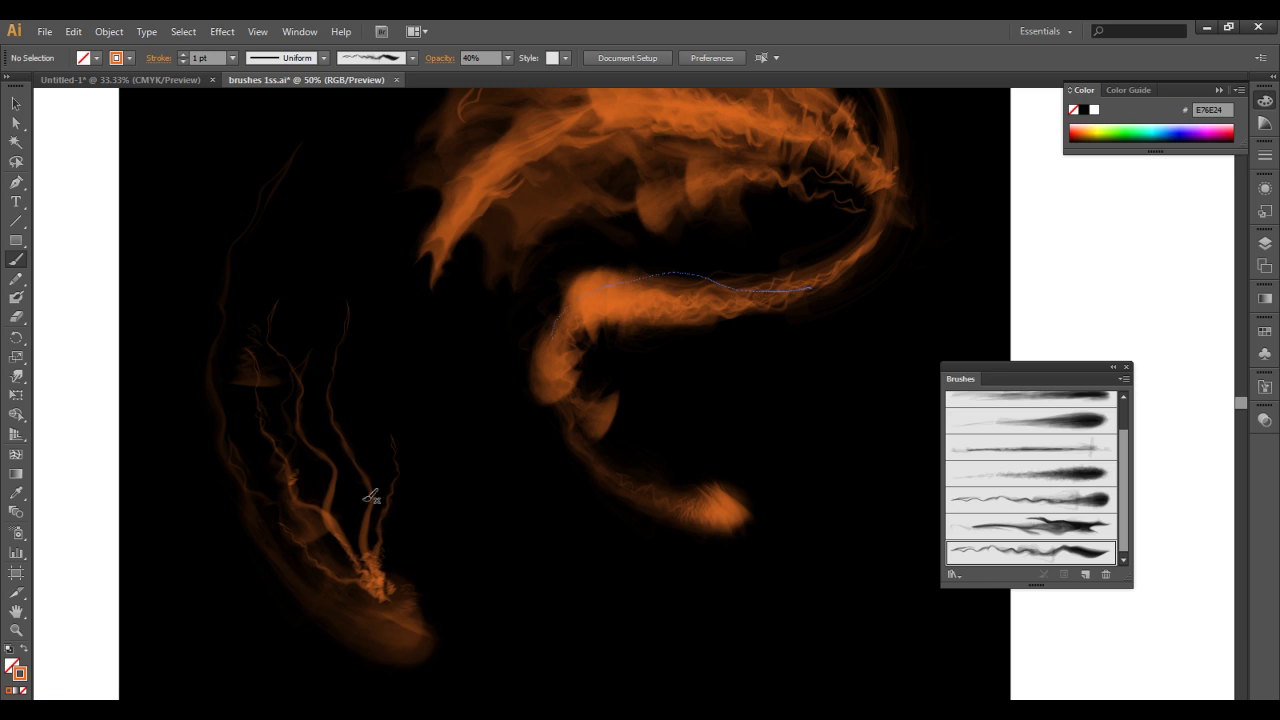
{"action": "mouse_move", "coordinate": [242, 447]}
{"action": "left_mouse_down"}
{"action": "mouse_move", "coordinate": [315, 588]}
{"action": "mouse_move", "coordinate": [400, 620]}
{"action": "left_mouse_up"}
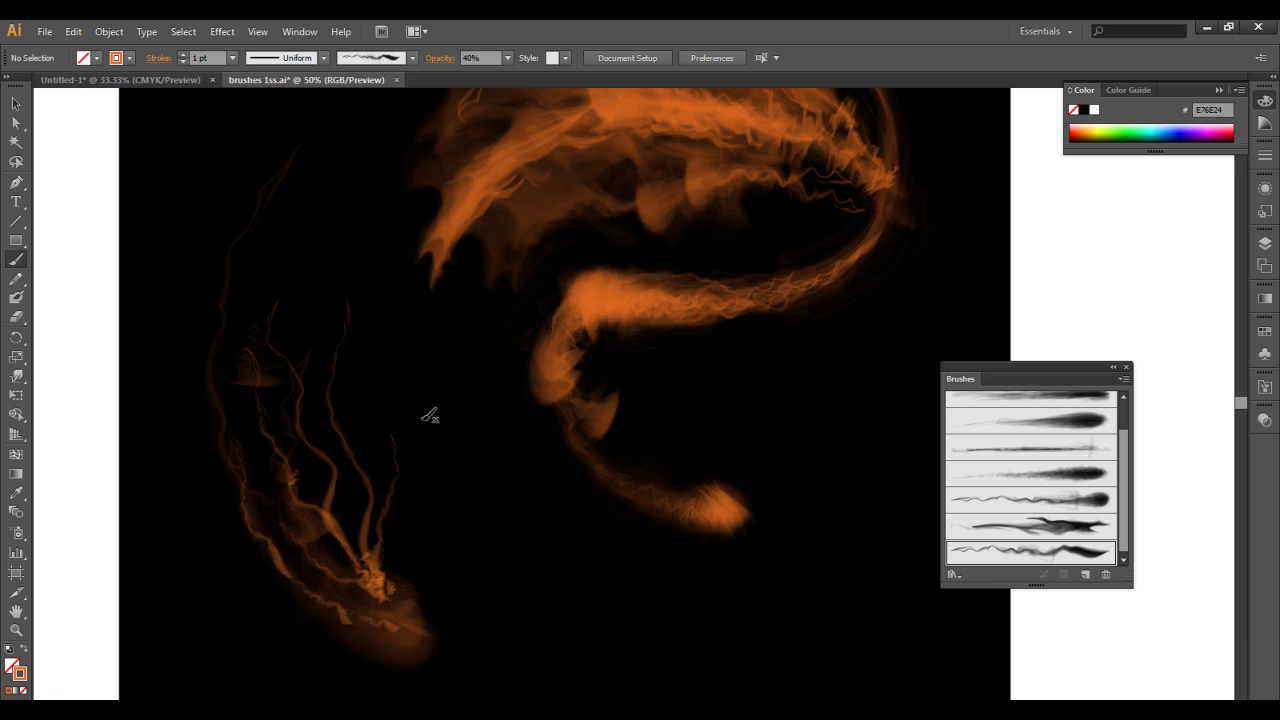
Paint short jagged strokes over the upper tendrils and add an outer tendril on each side of the lower-left shape.
{"action": "mouse_move", "coordinate": [449, 494]}
{"action": "left_mouse_down"}
{"action": "mouse_move", "coordinate": [443, 477]}
{"action": "mouse_move", "coordinate": [471, 431]}
{"action": "mouse_move", "coordinate": [590, 360]}
{"action": "mouse_move", "coordinate": [555, 403]}
{"action": "left_mouse_up"}
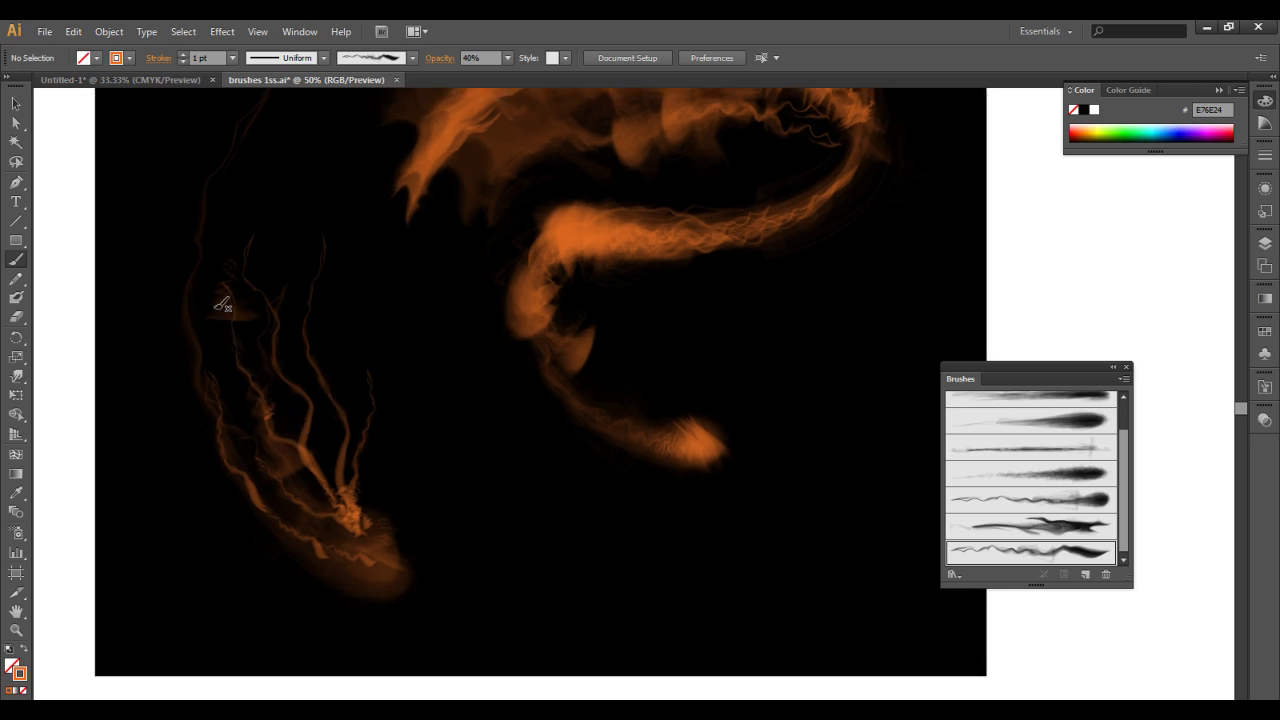
{"action": "left_click_drag", "start_coordinate": [212, 298], "coordinate": [213, 376]}
{"action": "mouse_move", "coordinate": [296, 236]}
{"action": "left_mouse_down"}
{"action": "mouse_move", "coordinate": [270, 300]}
{"action": "mouse_move", "coordinate": [318, 314]}
{"action": "mouse_move", "coordinate": [311, 331]}
{"action": "left_mouse_up"}
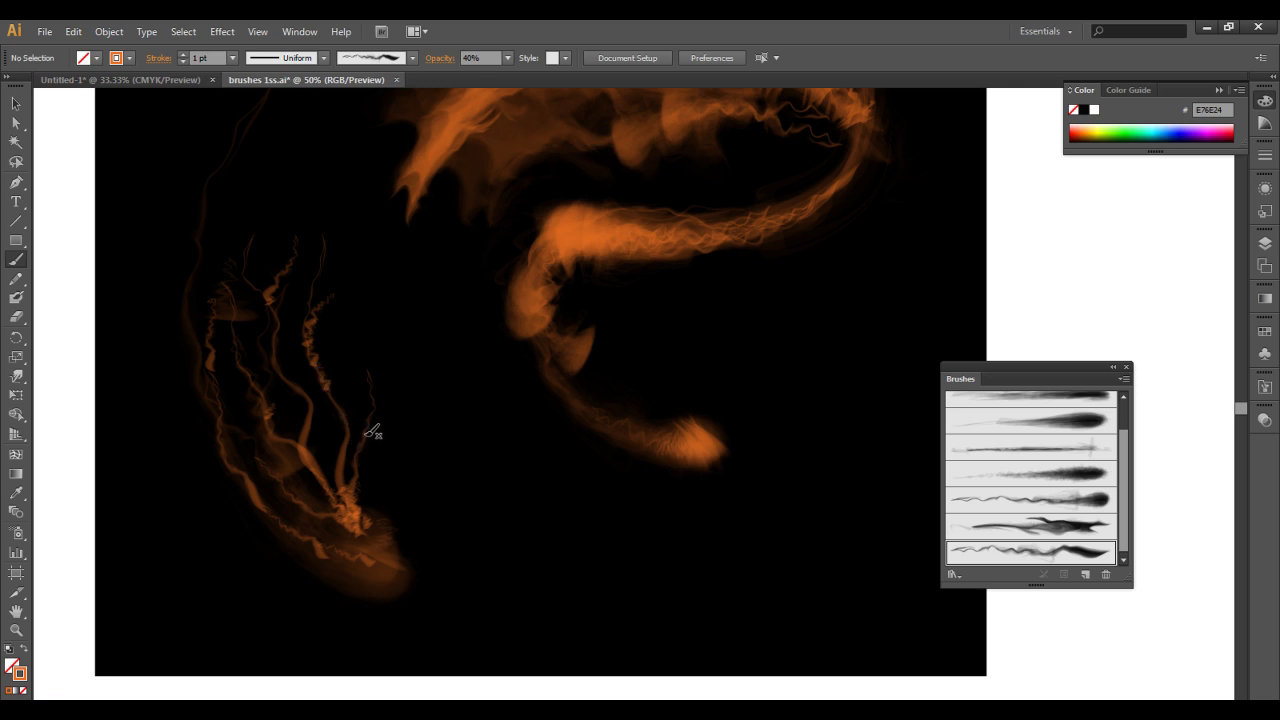
{"action": "mouse_move", "coordinate": [156, 435]}
{"action": "left_mouse_down"}
{"action": "mouse_move", "coordinate": [192, 508]}
{"action": "mouse_move", "coordinate": [305, 551]}
{"action": "mouse_move", "coordinate": [322, 540]}
{"action": "left_mouse_up"}
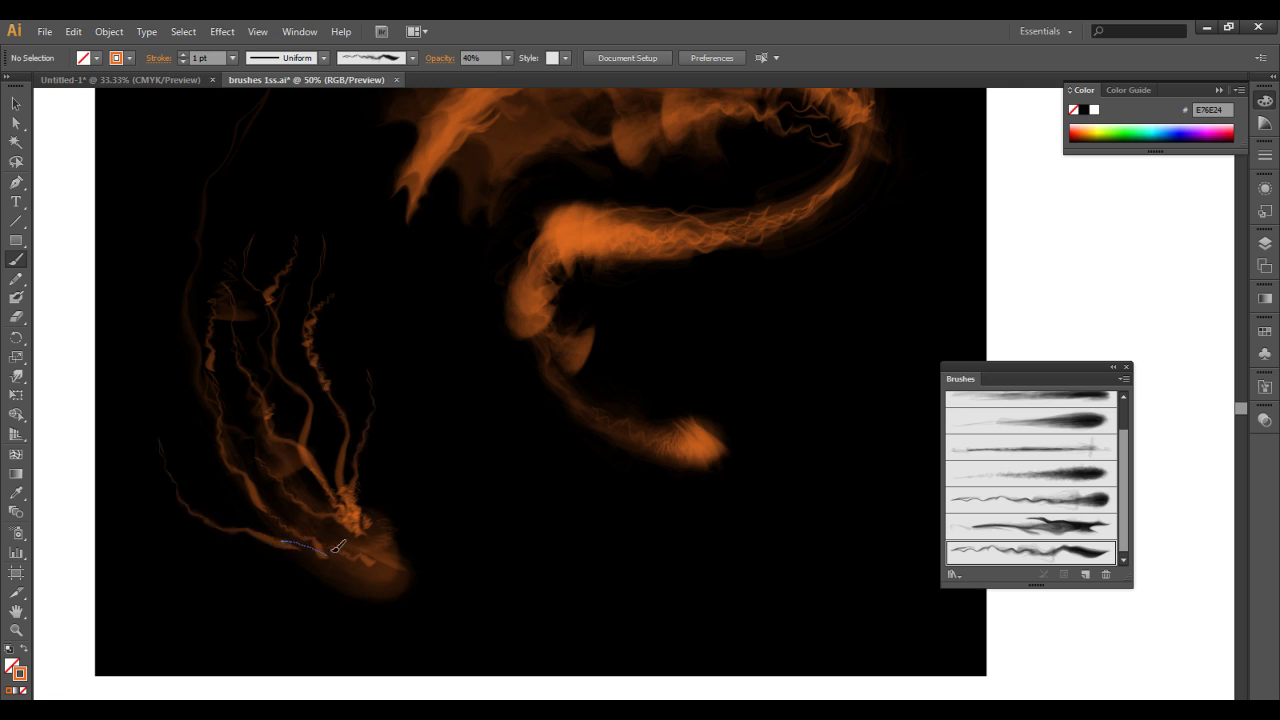
{"action": "left_click_drag", "start_coordinate": [333, 551], "coordinate": [335, 551]}
{"action": "mouse_move", "coordinate": [428, 360]}
{"action": "left_mouse_down"}
{"action": "mouse_move", "coordinate": [427, 397]}
{"action": "mouse_move", "coordinate": [380, 564]}
{"action": "mouse_move", "coordinate": [408, 549]}
{"action": "mouse_move", "coordinate": [390, 532]}
{"action": "mouse_move", "coordinate": [394, 546]}
{"action": "mouse_move", "coordinate": [335, 583]}
{"action": "mouse_move", "coordinate": [405, 552]}
{"action": "mouse_move", "coordinate": [393, 590]}
{"action": "mouse_move", "coordinate": [355, 566]}
{"action": "mouse_move", "coordinate": [409, 588]}
{"action": "mouse_move", "coordinate": [402, 600]}
{"action": "mouse_move", "coordinate": [413, 553]}
{"action": "left_mouse_up"}
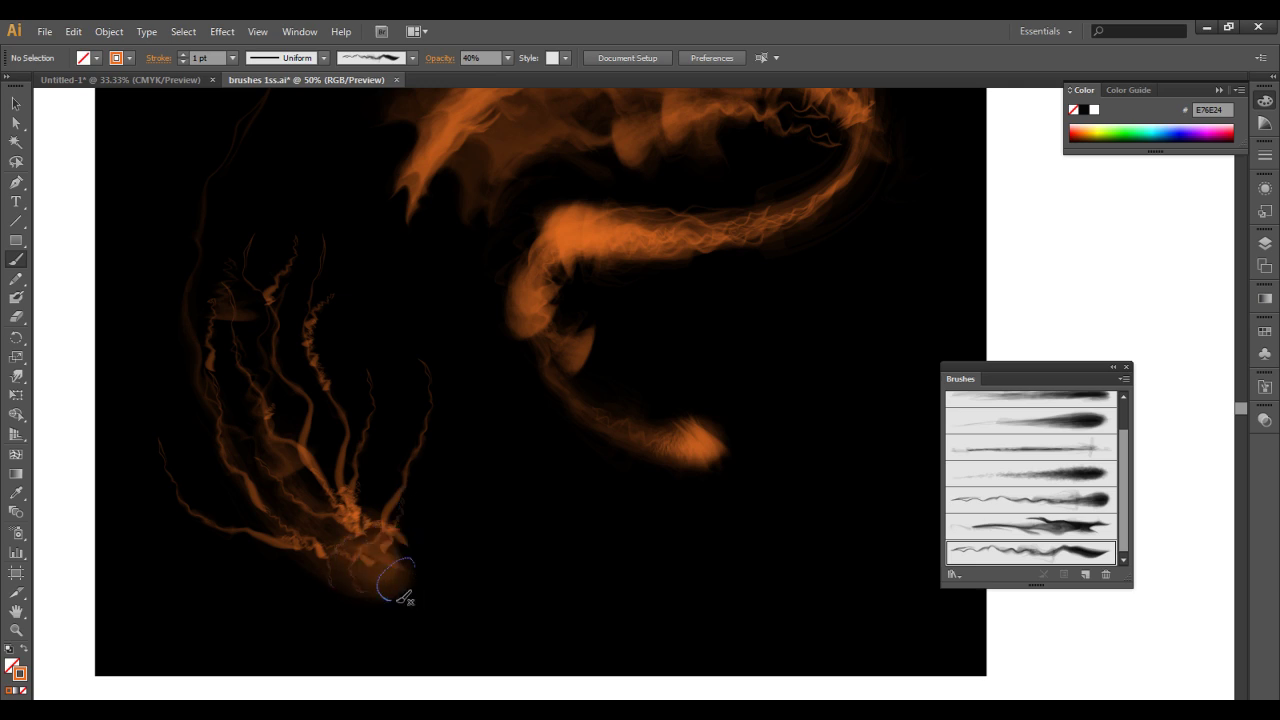
Paint thin, crack-like veins across the body of the lower-left shape.
{"action": "key", "text": "space"}
{"action": "left_click_drag", "start_coordinate": [363, 446], "coordinate": [377, 380]}
{"action": "mouse_move", "coordinate": [341, 511]}
{"action": "left_mouse_down"}
{"action": "mouse_move", "coordinate": [360, 452]}
{"action": "mouse_move", "coordinate": [333, 409]}
{"action": "mouse_move", "coordinate": [266, 406]}
{"action": "left_mouse_up"}
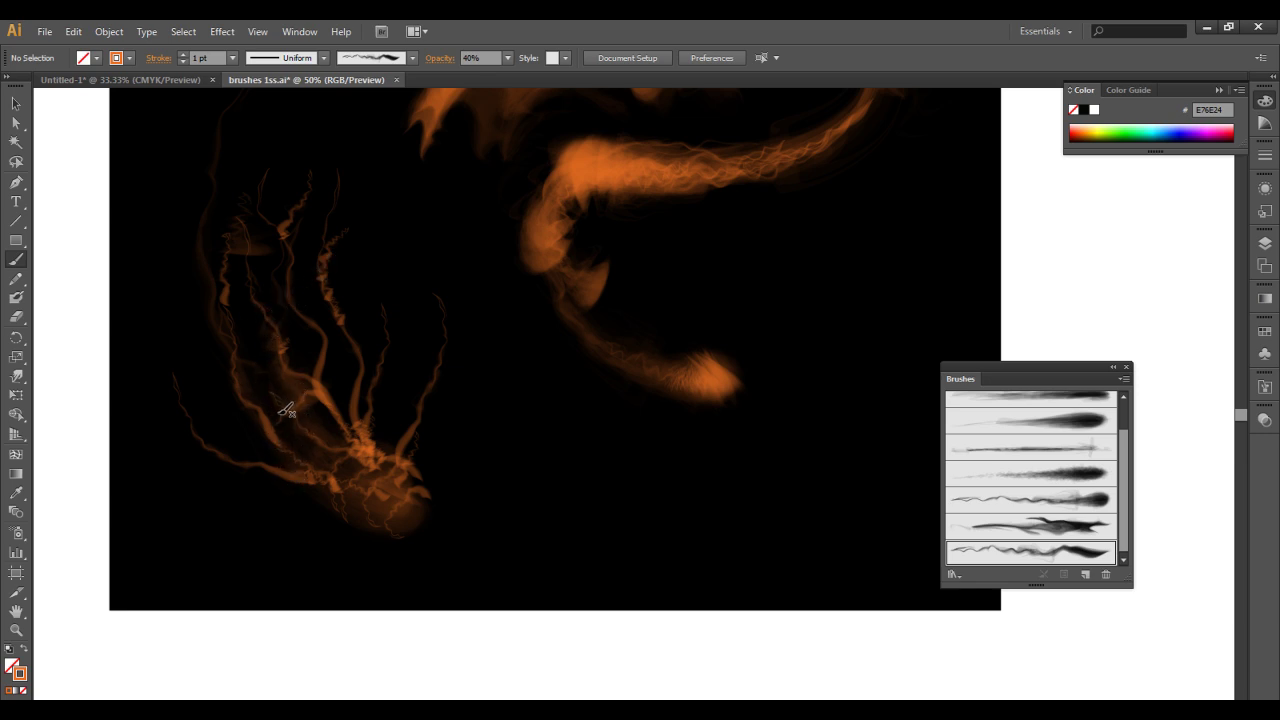
{"action": "left_click_drag", "start_coordinate": [320, 376], "coordinate": [316, 372]}
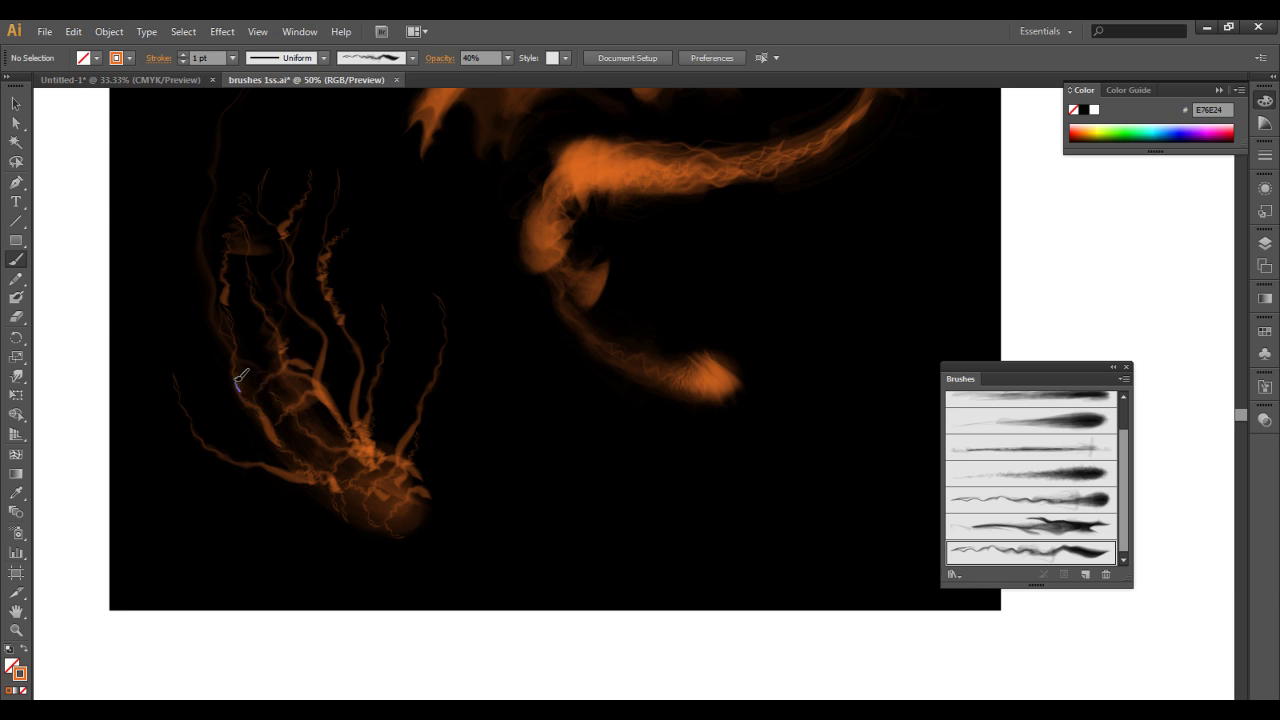